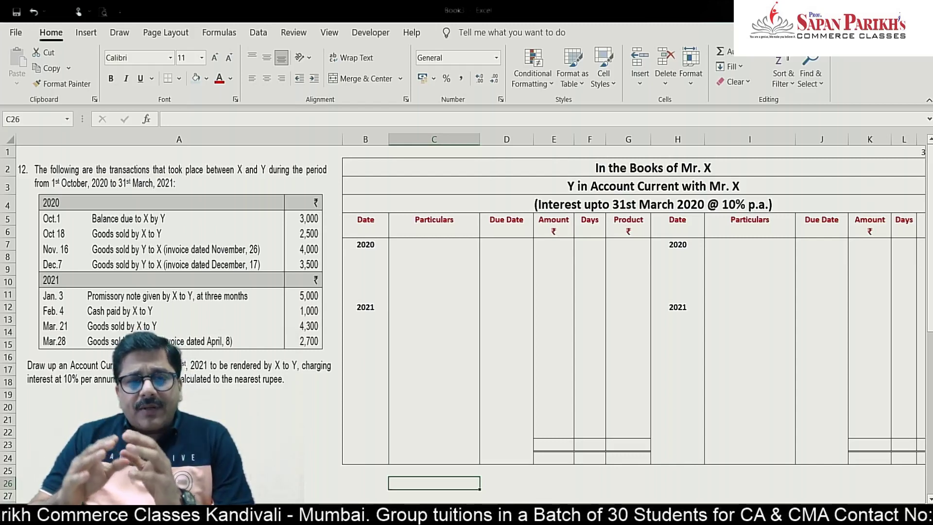
Clear the monthly day counts for October to March (E30:J36) in the working note below the account
scroll(719, 202, down, 3)
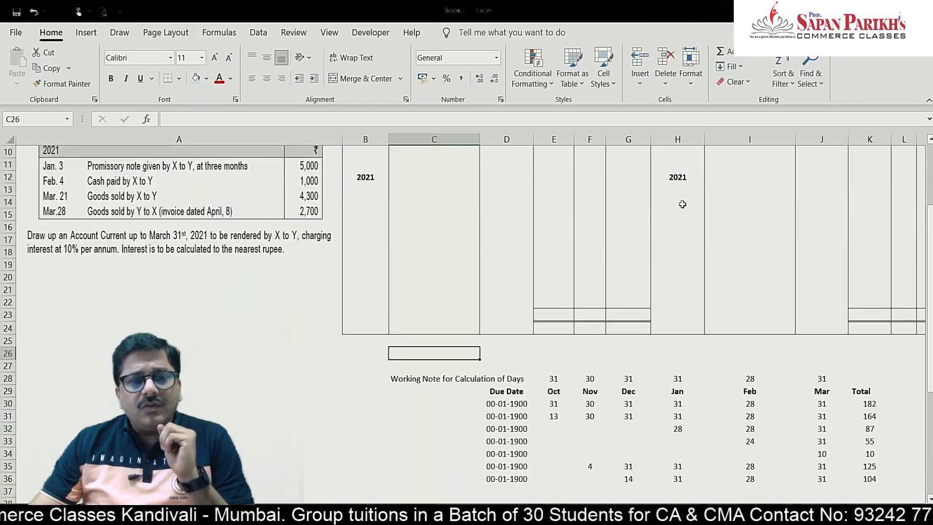
drag(554, 403, 828, 481)
key(Delete)
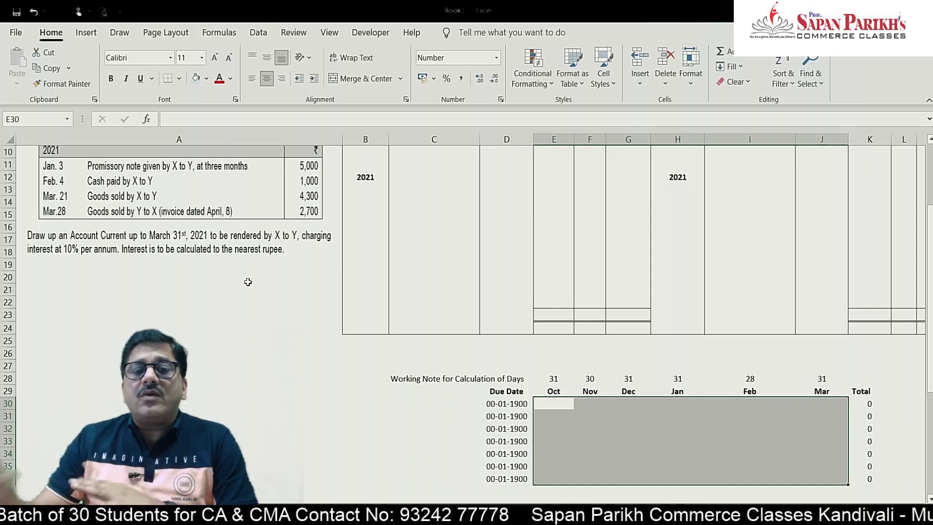
click(178, 287)
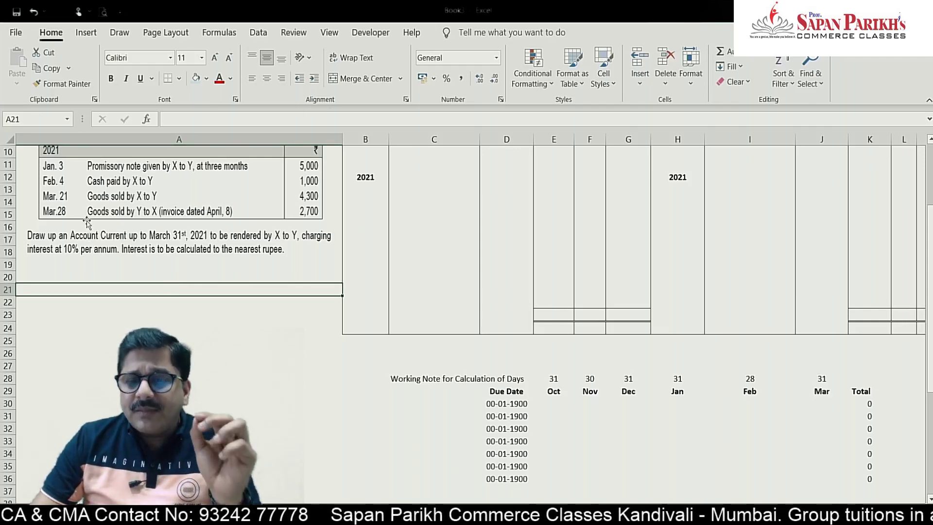
Start the first debit entry in row 8 with the date Oct 1 and the particulars "To Balance b/d"
scroll(123, 220, up, 3)
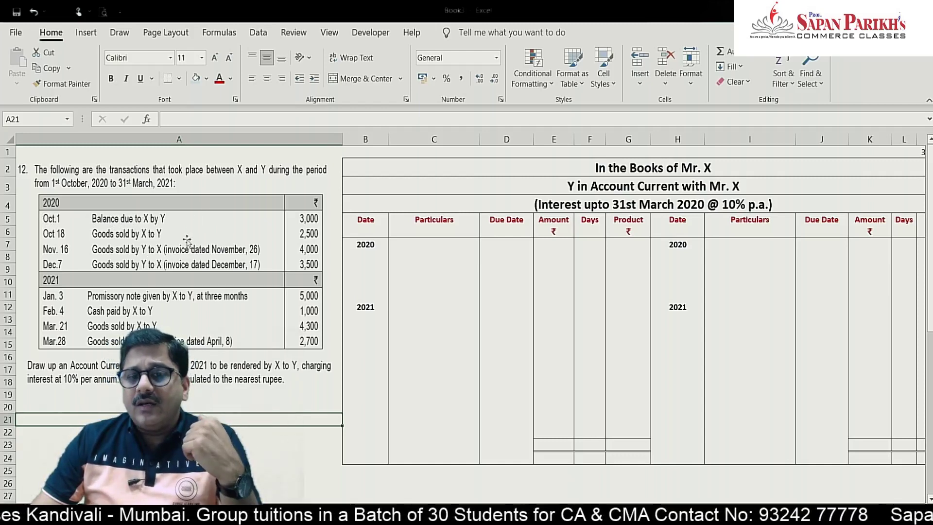
click(441, 265)
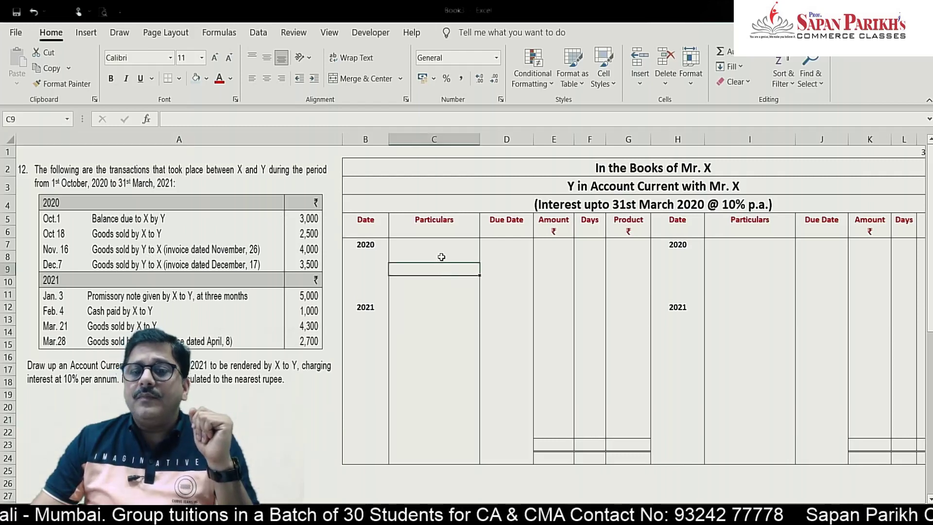
click(441, 257)
click(366, 258)
text(Oct.1)
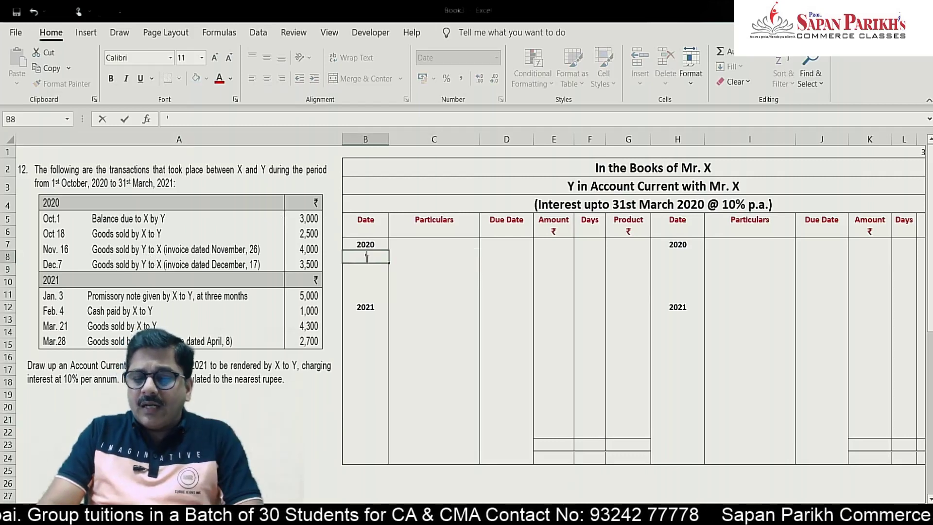
key(Tab)
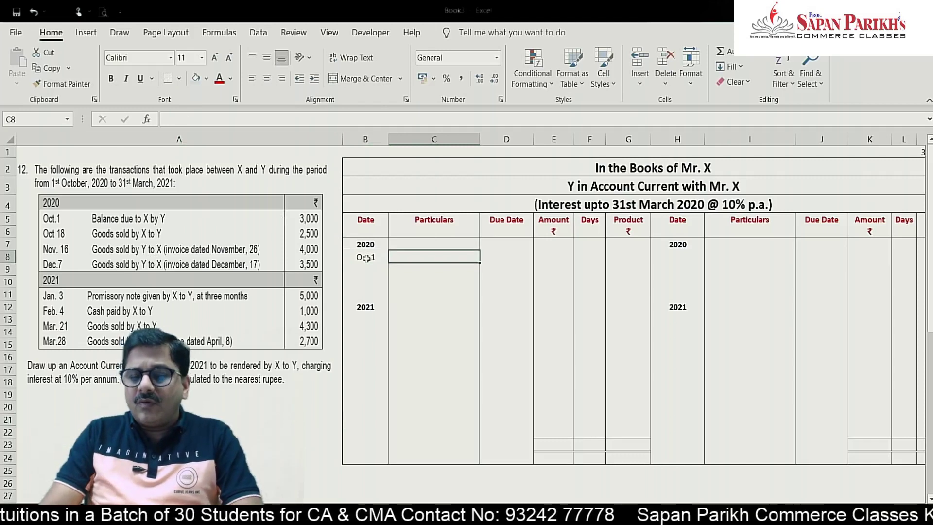
text(To Balance )
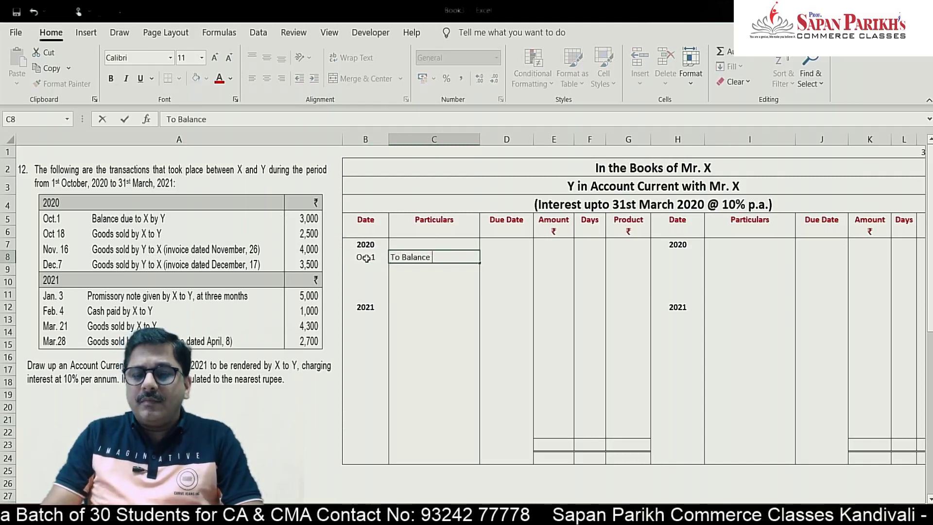
text(b/d)
key(Tab)
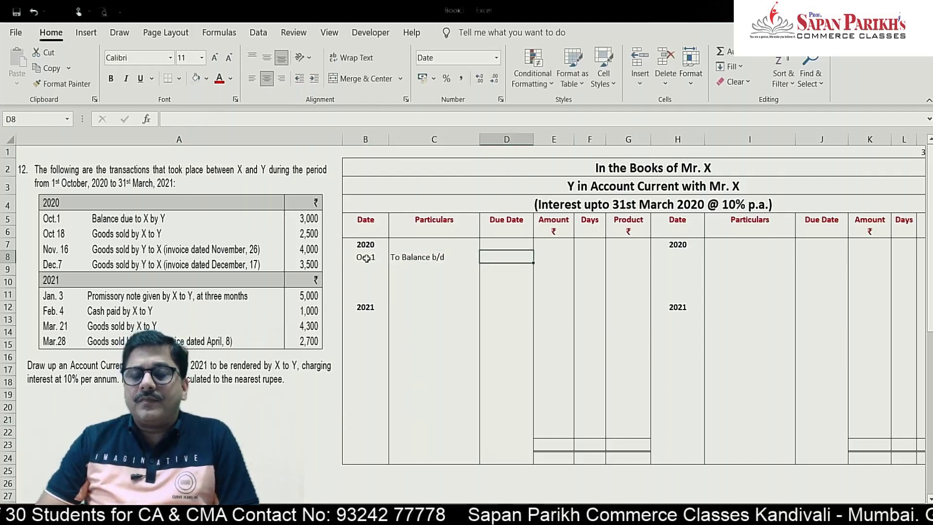
Change the opening balance entry's date to 01-10-2020 and copy that date into its Due Date cell, D8
click(366, 257)
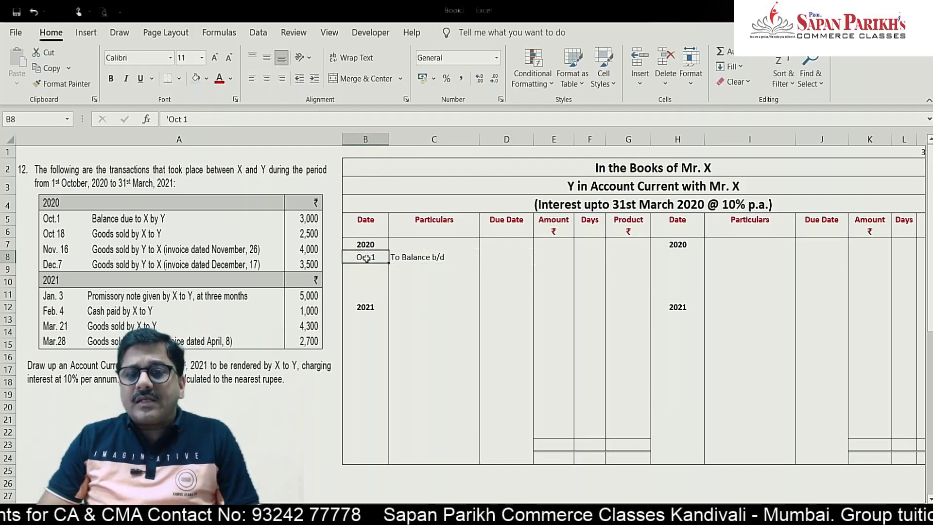
text(01-10-2020)
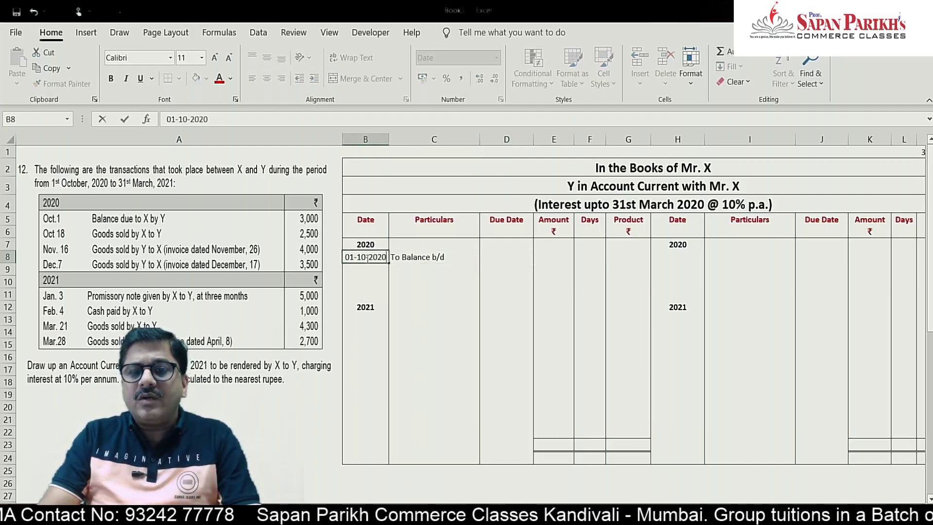
key(Return)
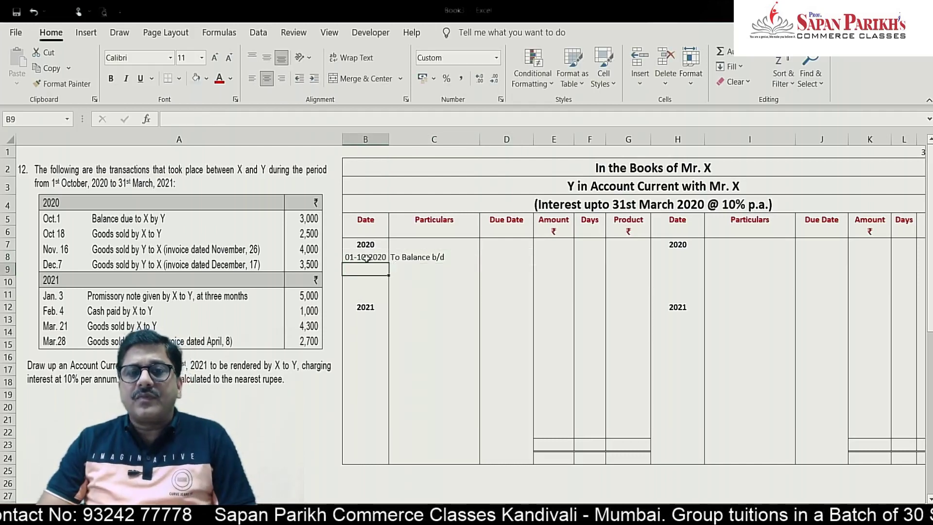
click(366, 258)
key(ctrl+c)
key(Right)
key(Right)
key(Right)
key(Left)
key(ctrl+v)
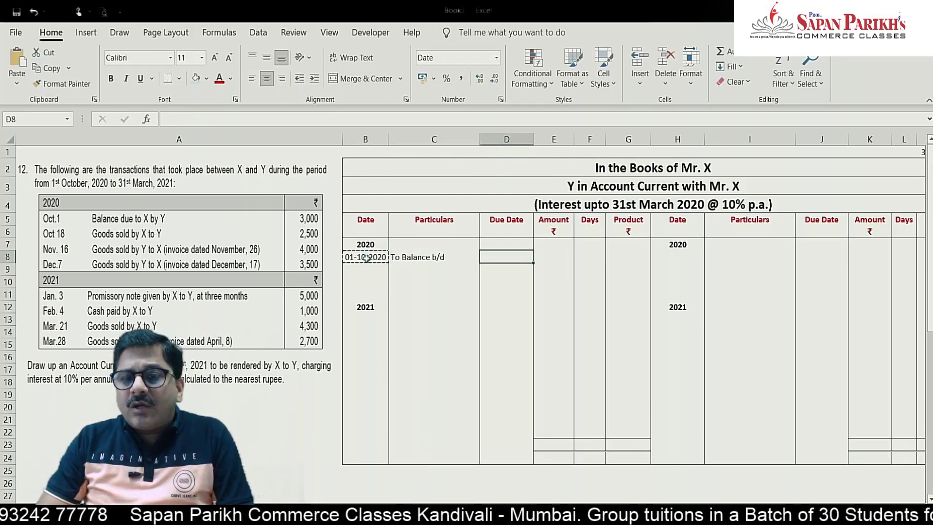
key(Escape)
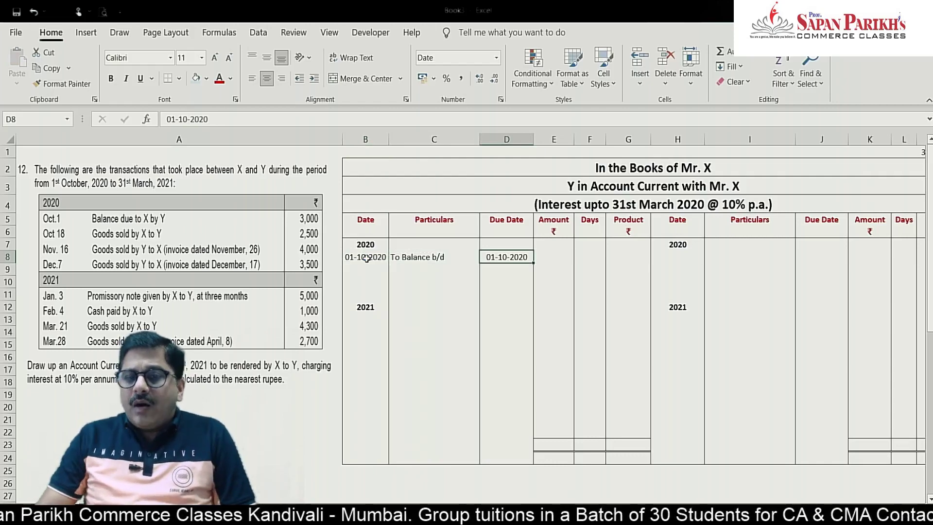
Enter 3000 as the amount of the opening balance in E8
key(Right)
text(3000)
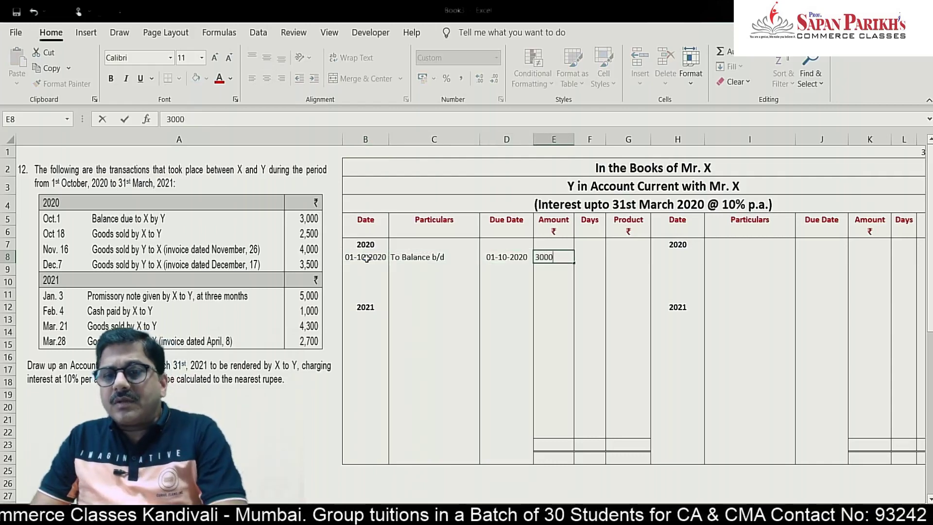
key(Right)
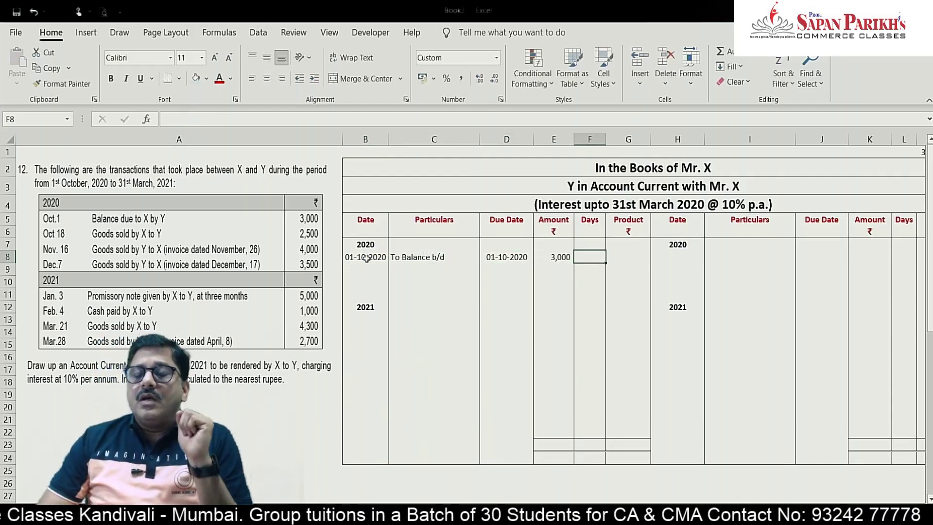
Review the account's three title lines and the extent of its debit and credit sides
key(Up)
key(Up)
key(Up)
key(Up)
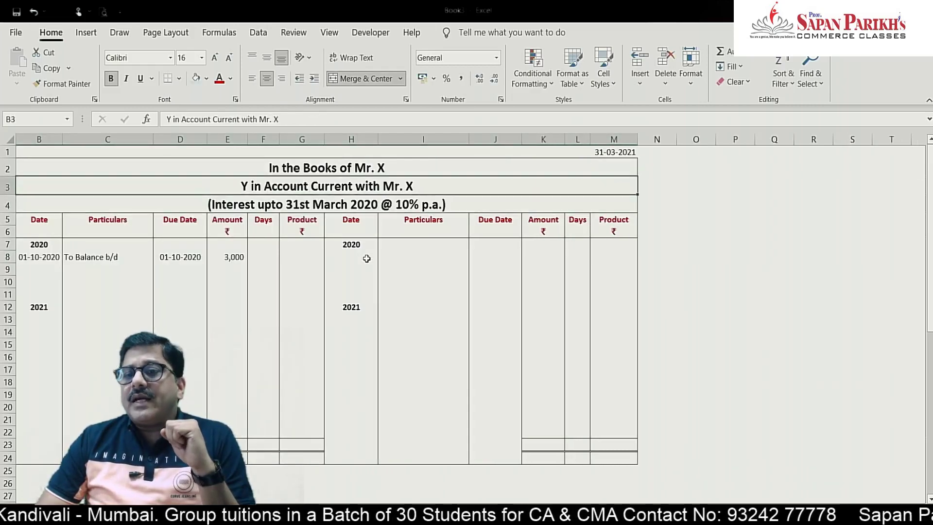
key(Up)
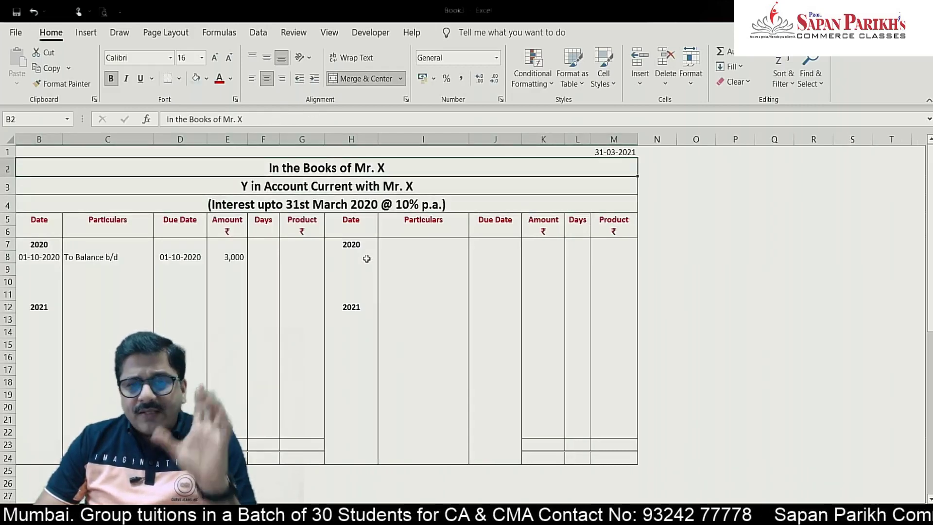
key(Down)
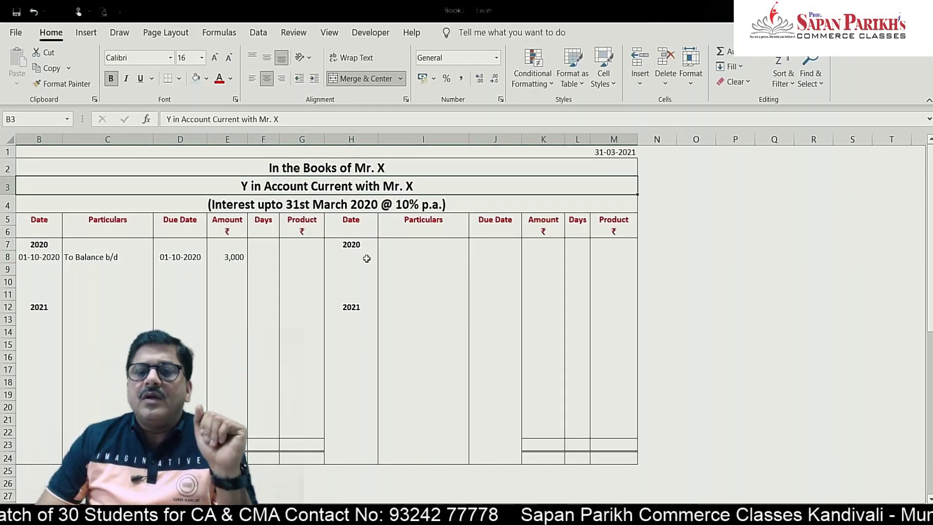
key(Down)
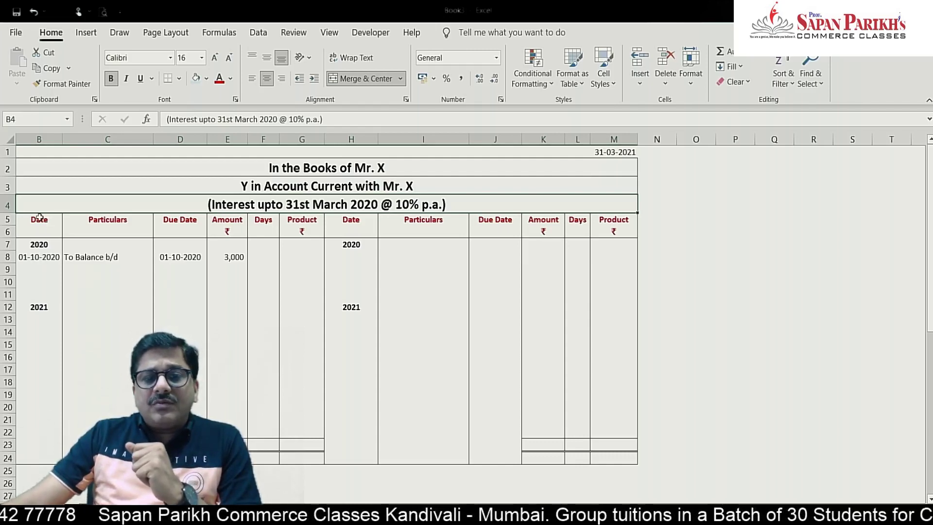
drag(39, 217, 299, 458)
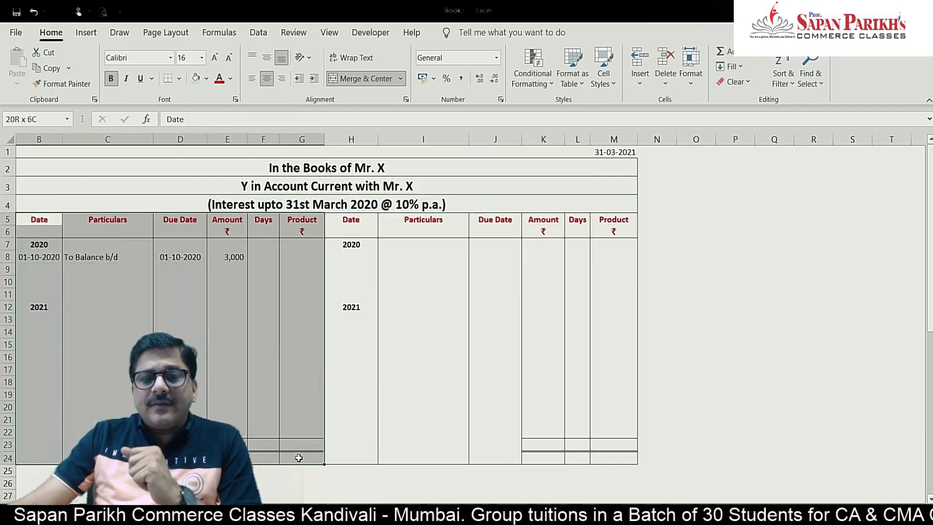
drag(351, 218, 606, 460)
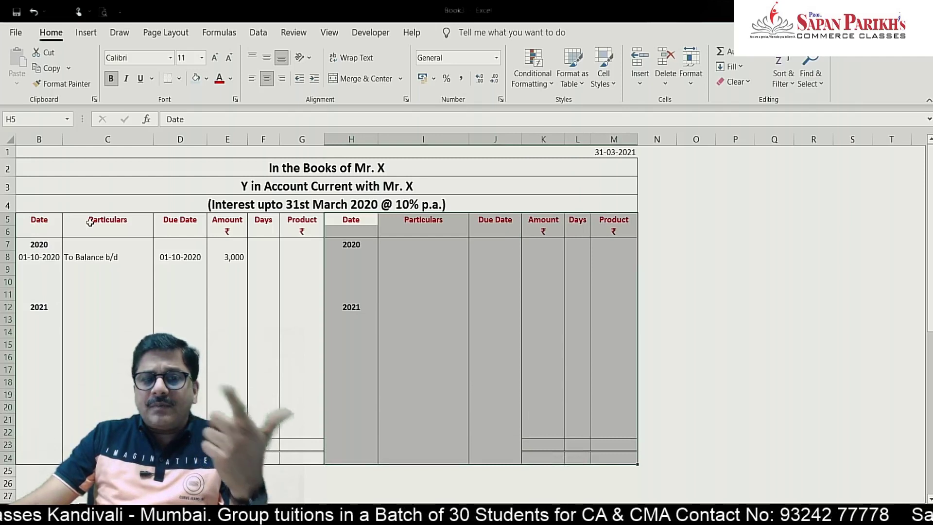
Examine the debit side's Particulars, Due Date, Amount, Days and Product columns, including the opening balance's due date
click(148, 222)
click(184, 222)
click(245, 221)
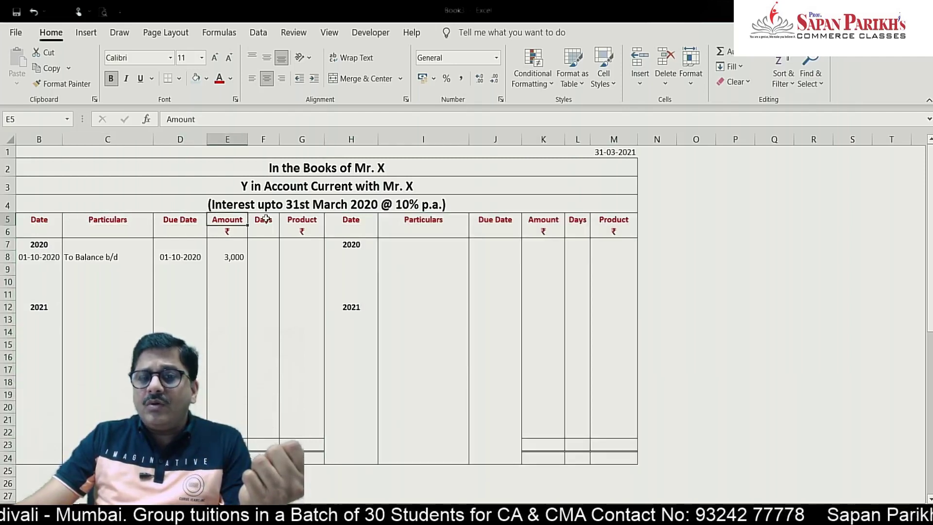
click(265, 220)
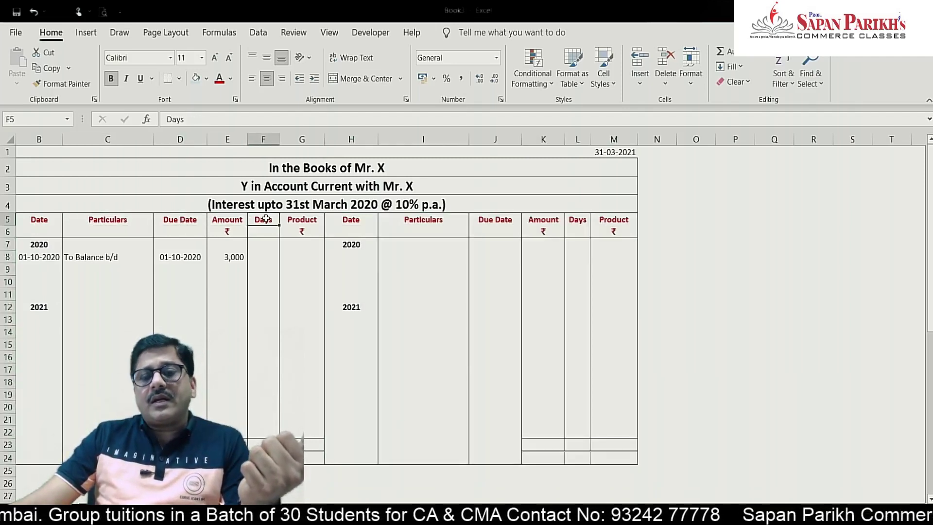
click(301, 220)
drag(227, 222, 298, 424)
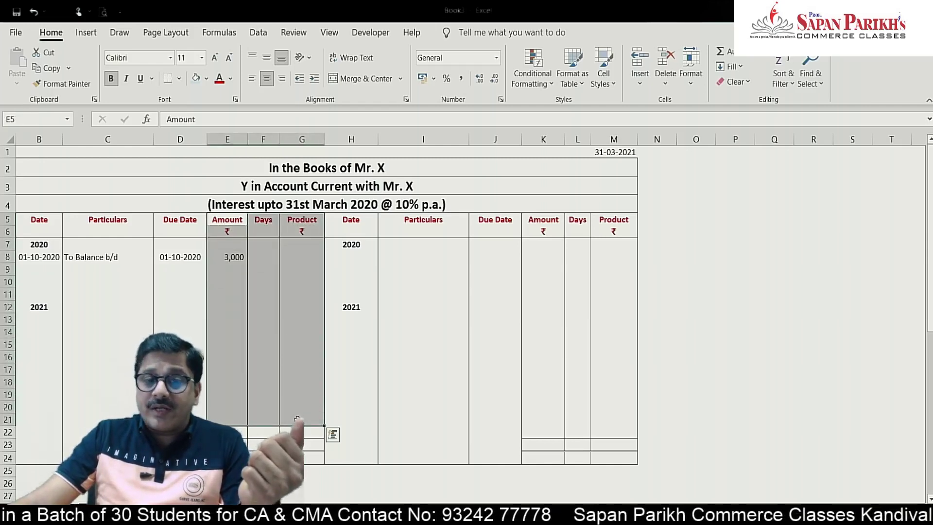
click(251, 257)
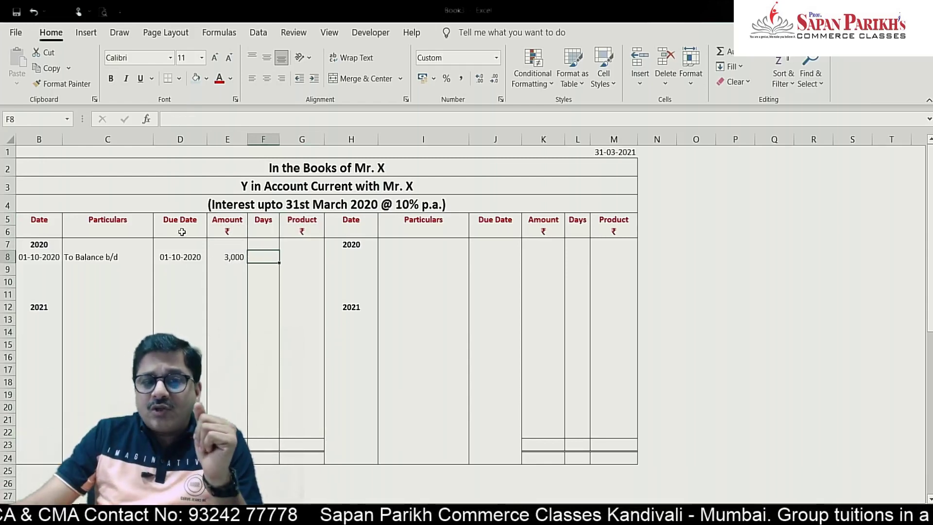
click(182, 208)
click(182, 224)
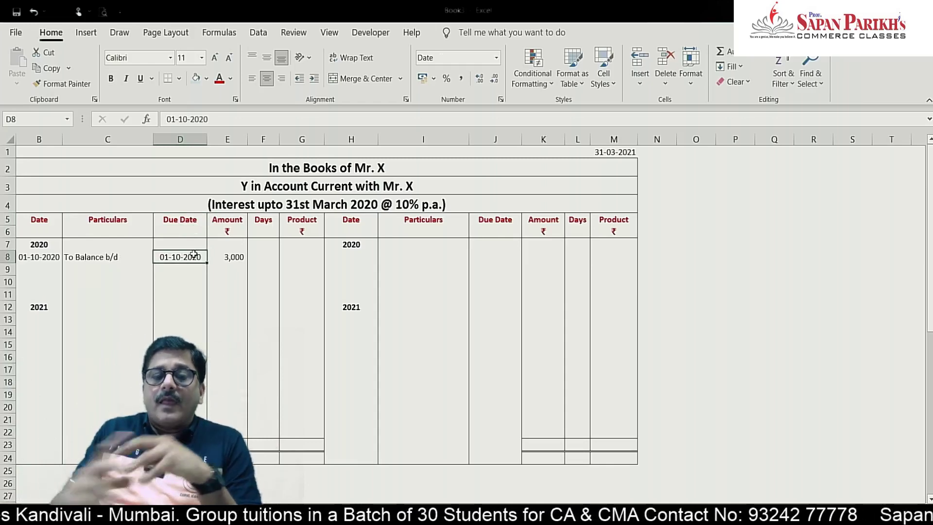
Examine the working note for calculating days: its first due date, the month headings October to March, and the days per month
scroll(183, 284, down, 5)
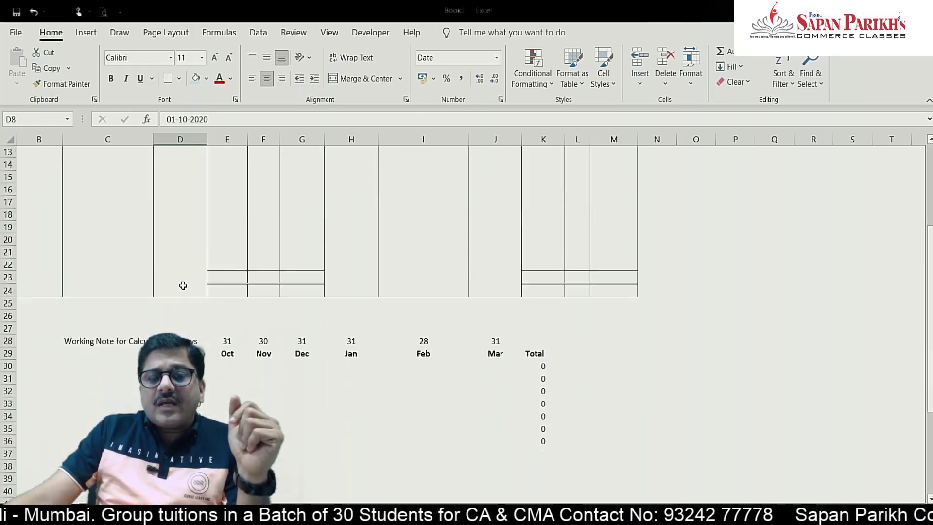
click(128, 309)
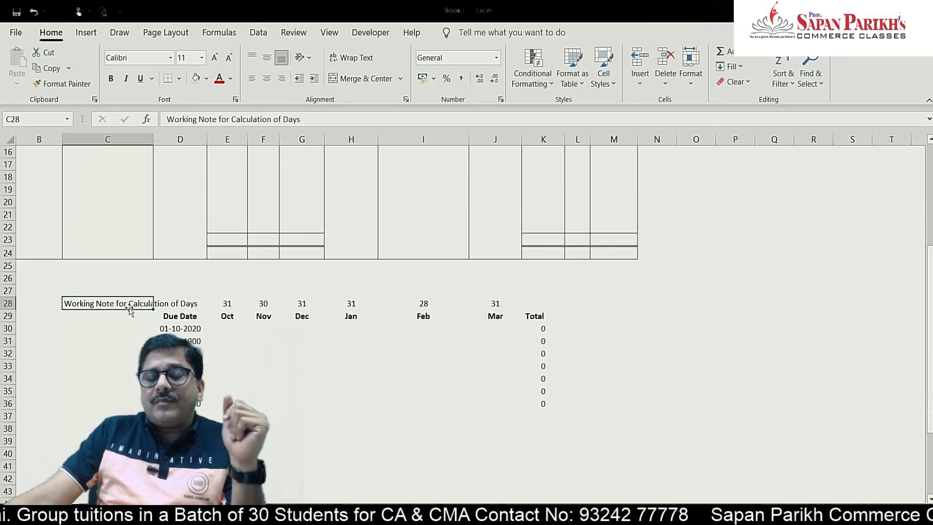
click(171, 329)
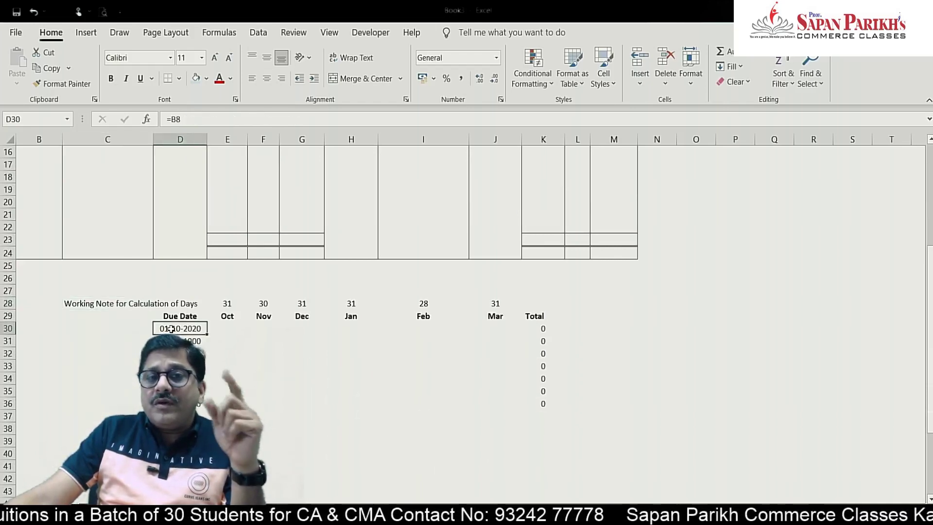
click(491, 300)
click(243, 317)
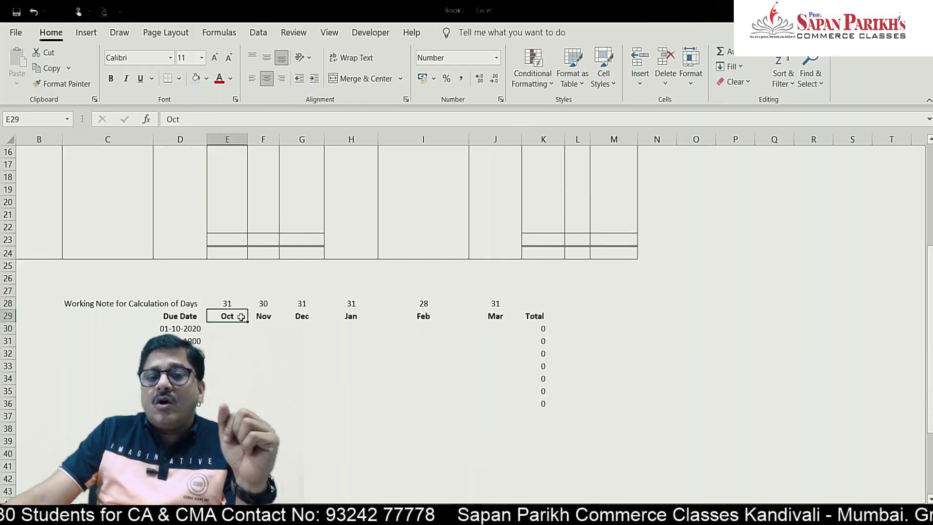
click(266, 316)
click(308, 316)
click(349, 315)
click(462, 315)
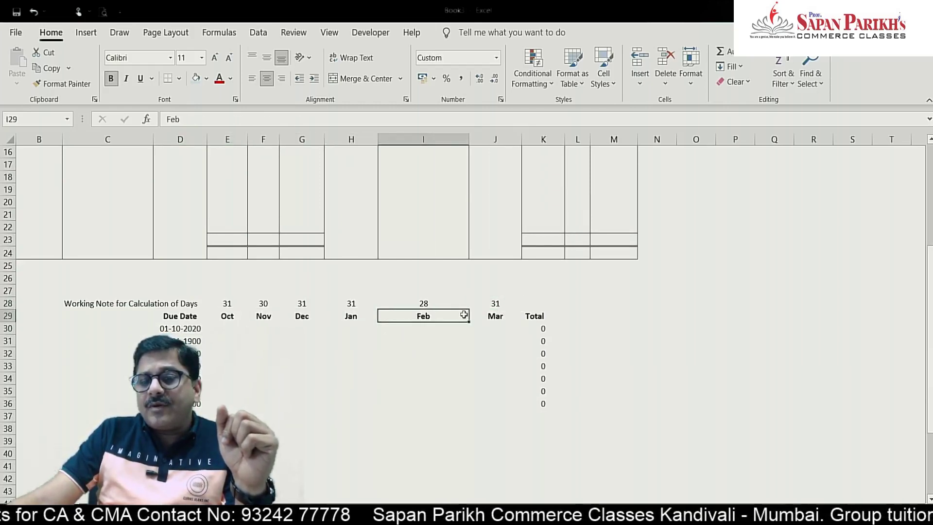
click(481, 315)
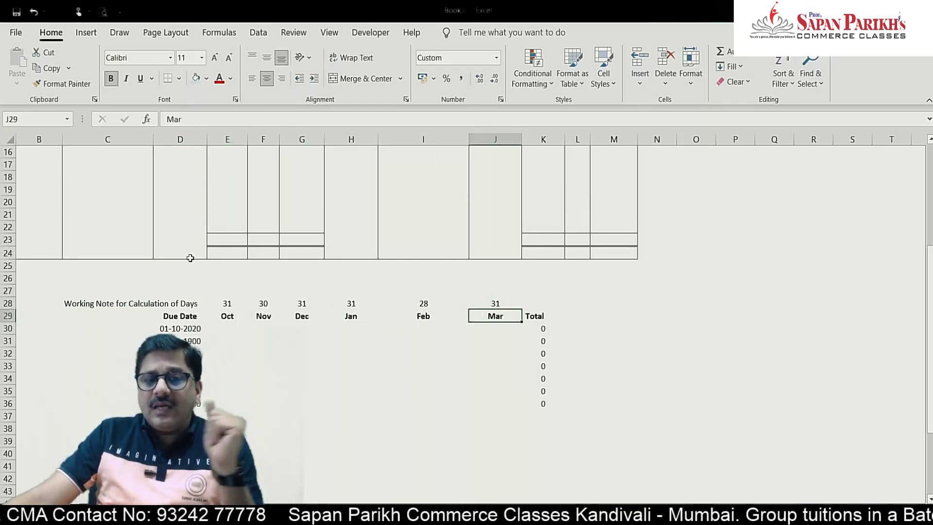
click(225, 306)
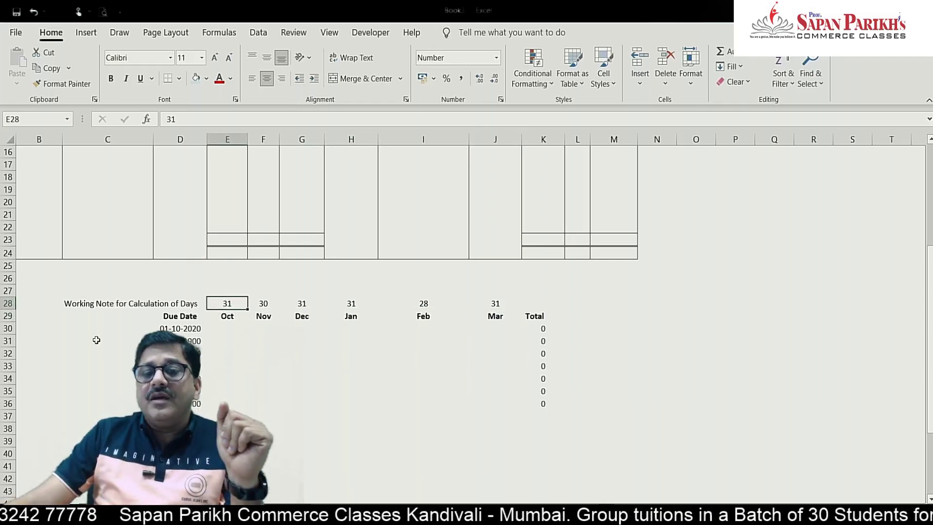
click(436, 316)
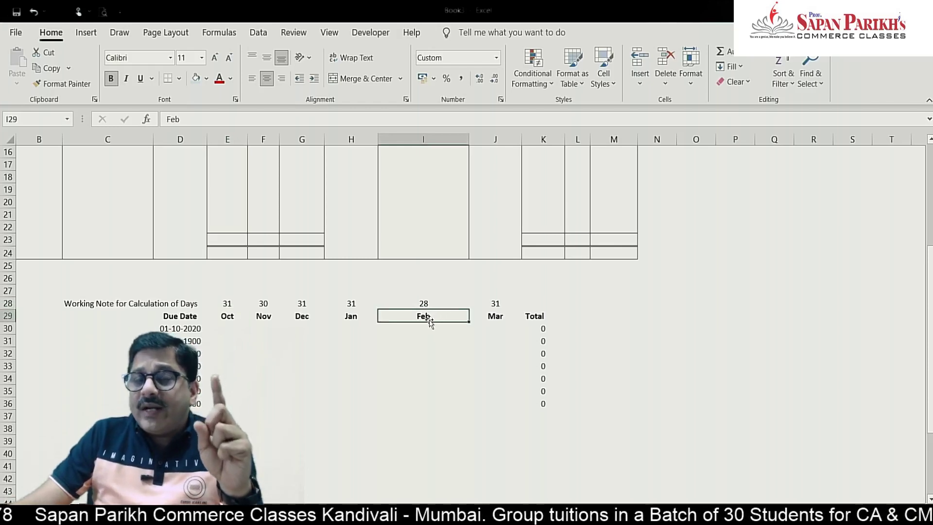
Enter 30 in E30 as the October days for the opening balance in the working note
click(182, 332)
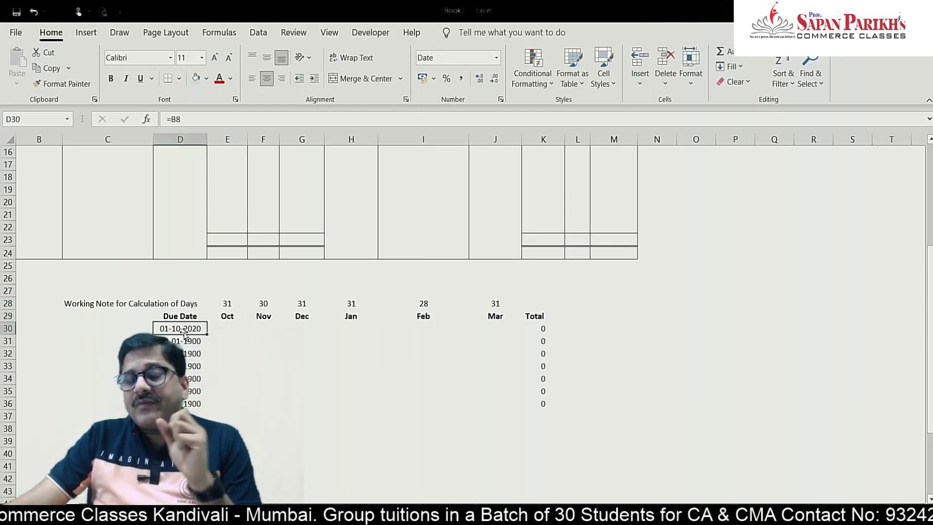
click(422, 316)
click(422, 301)
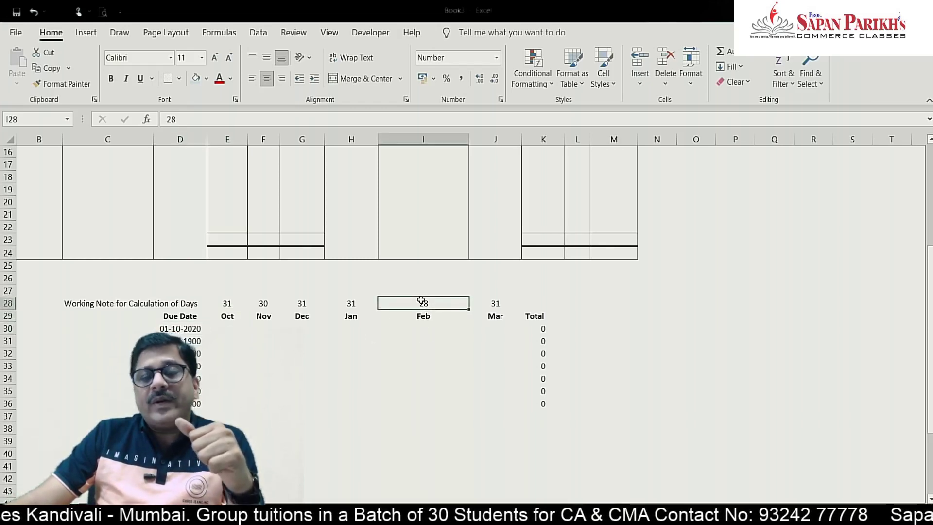
click(233, 331)
scroll(217, 340, up, 3)
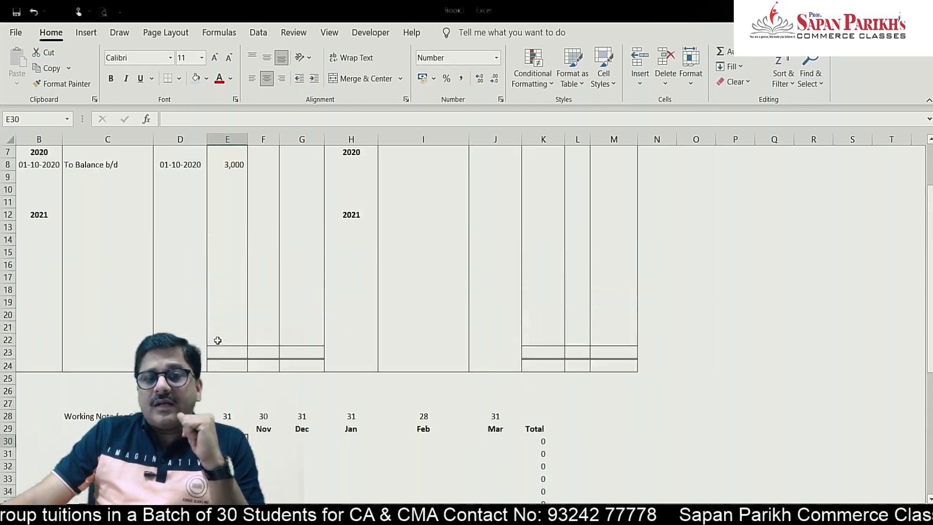
scroll(217, 340, up, 1)
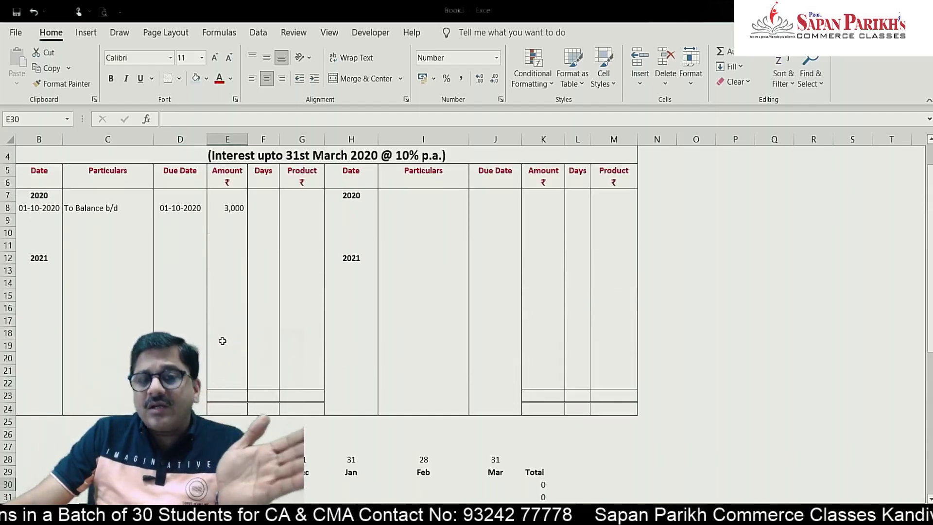
scroll(223, 341, down, 1)
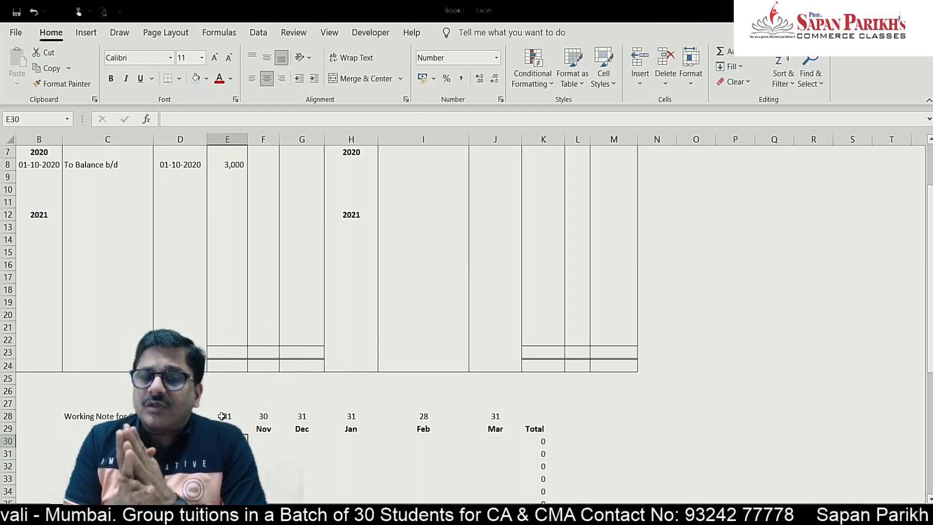
text(30)
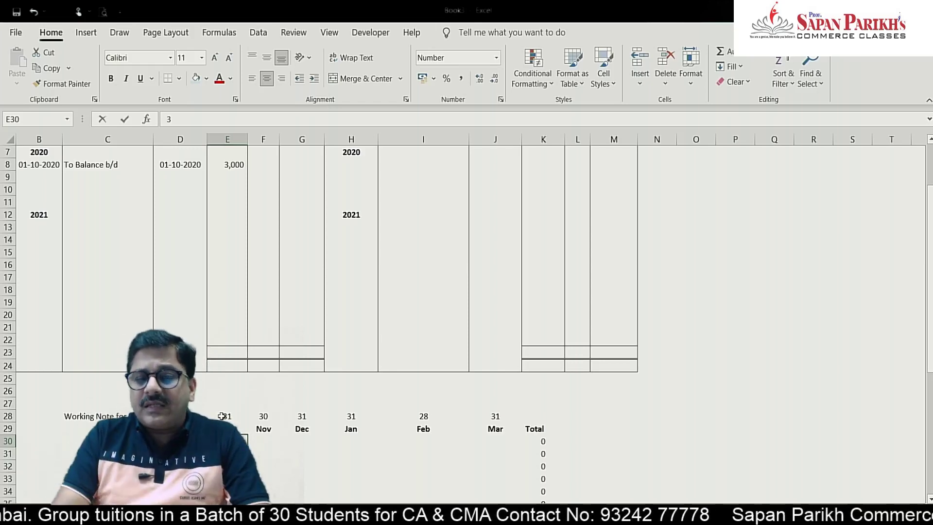
key(Return)
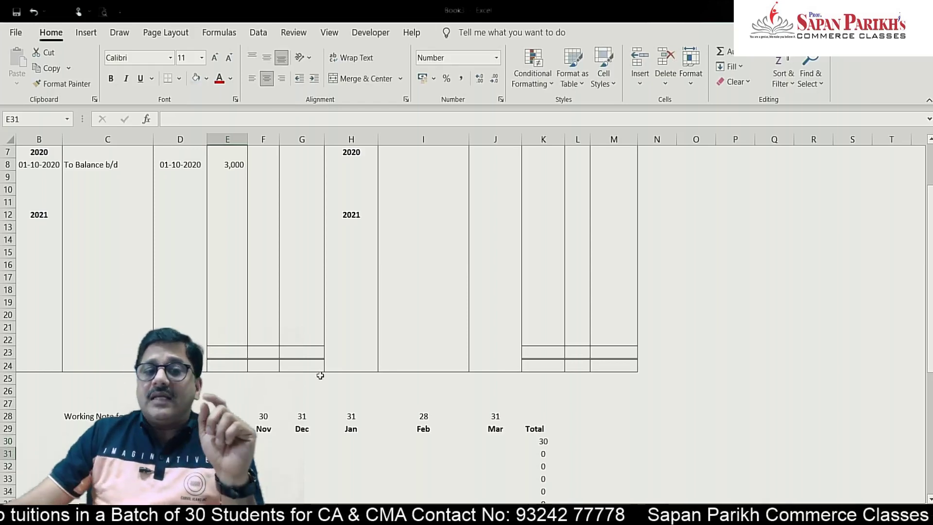
Set the opening balance's October days in E30 to 31, counting the full month
click(81, 165)
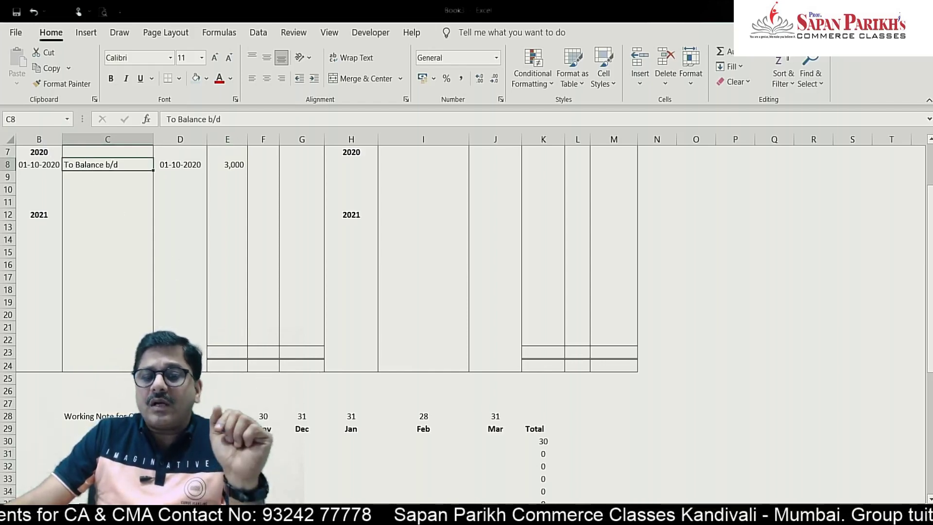
click(227, 441)
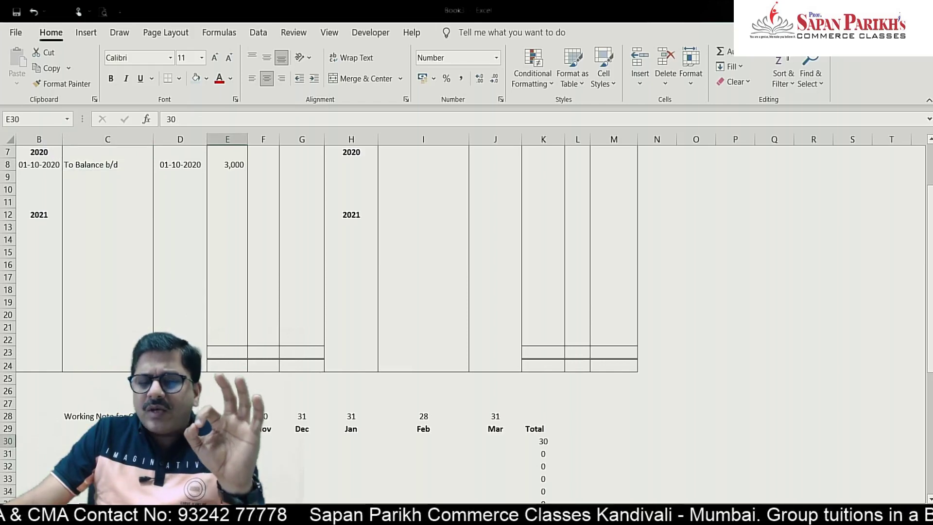
text(31)
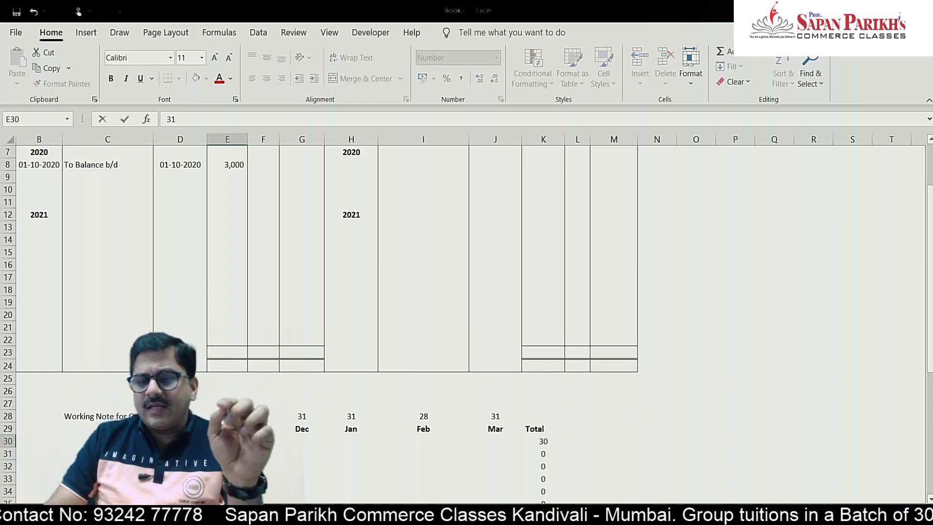
key(Return)
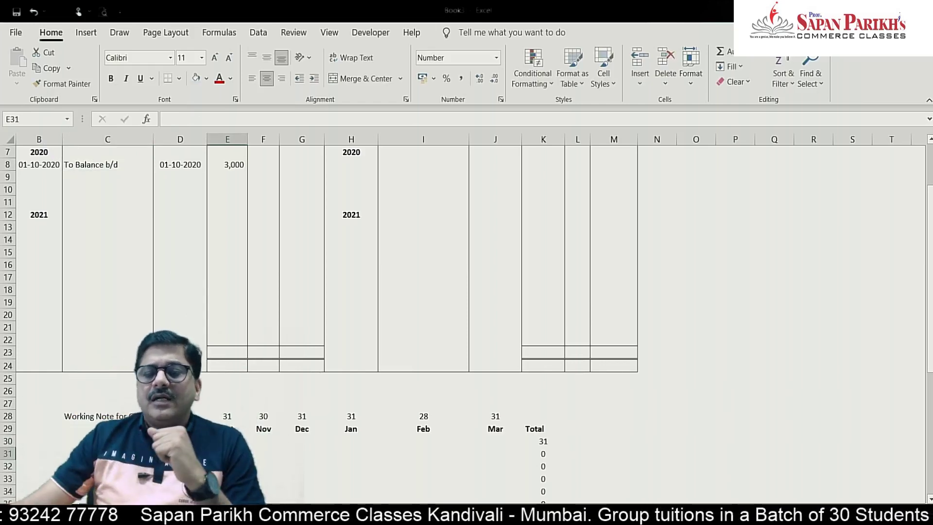
Fill the 01-10-2020 row of the working note with 30, 31, 31, 28 and 31 days for November to March
click(257, 441)
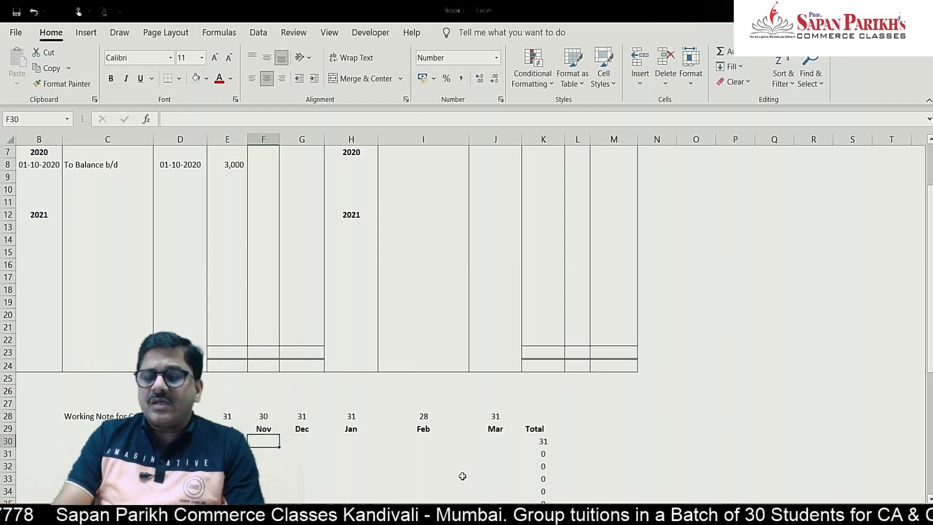
text(30)
key(Tab)
text(31)
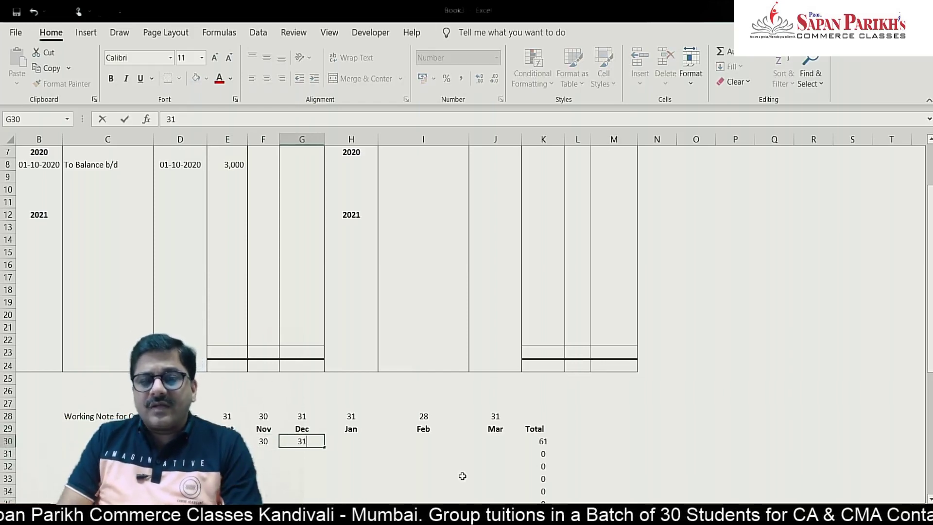
key(Tab)
text(31)
key(Tab)
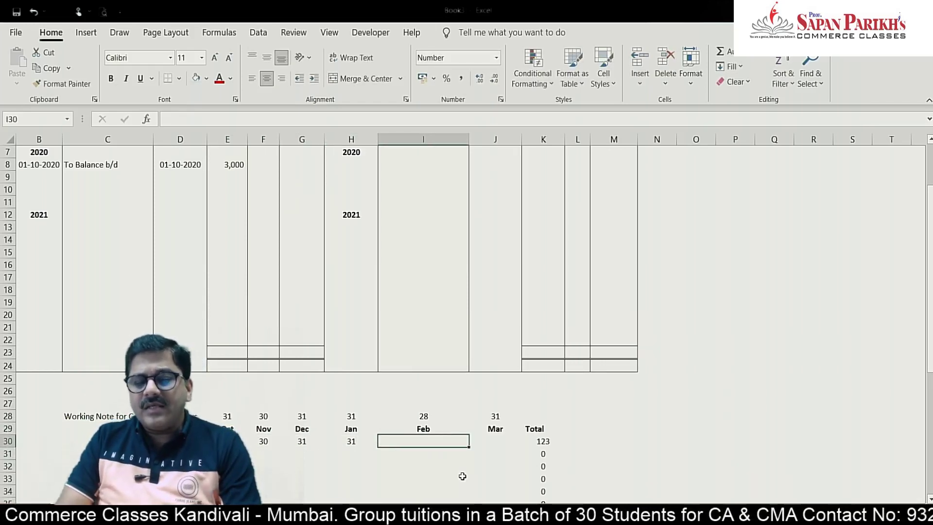
text(28)
key(Tab)
text(31)
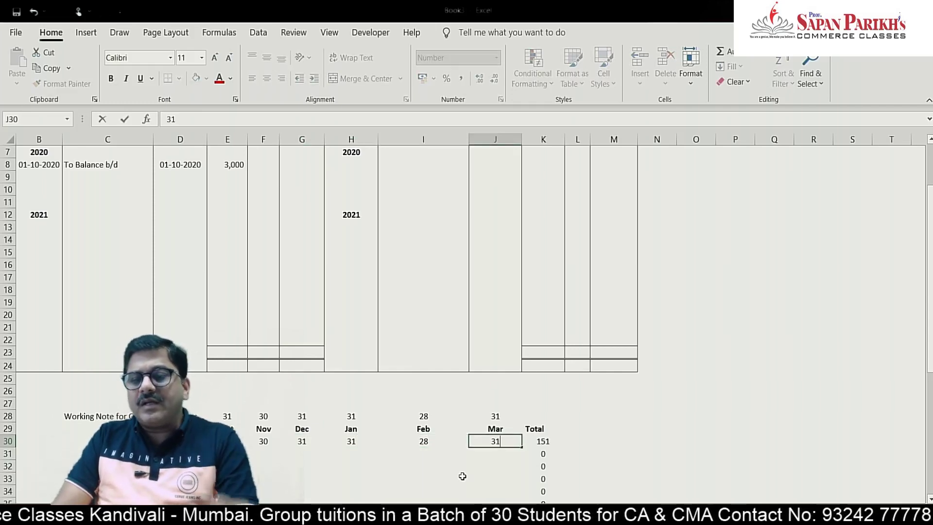
key(Tab)
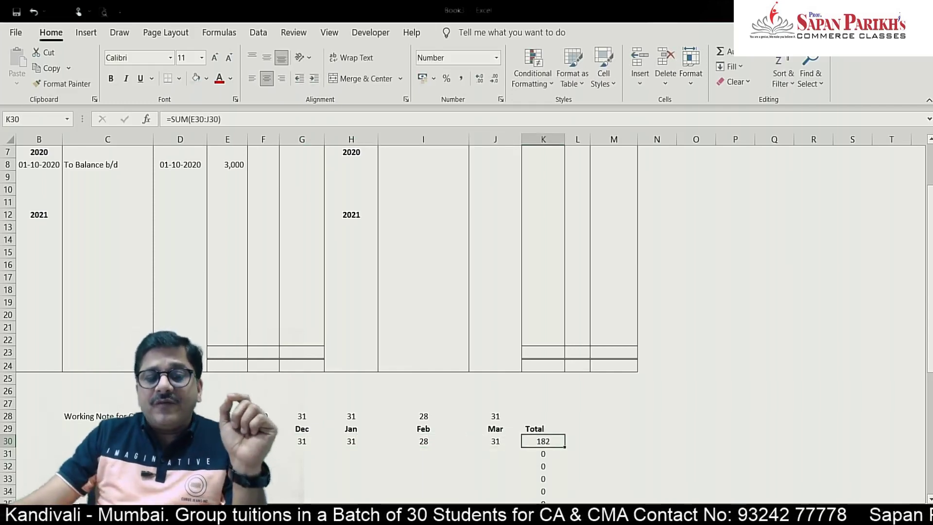
Enter the working note's total of 182 as the opening balance's days in F8
click(180, 440)
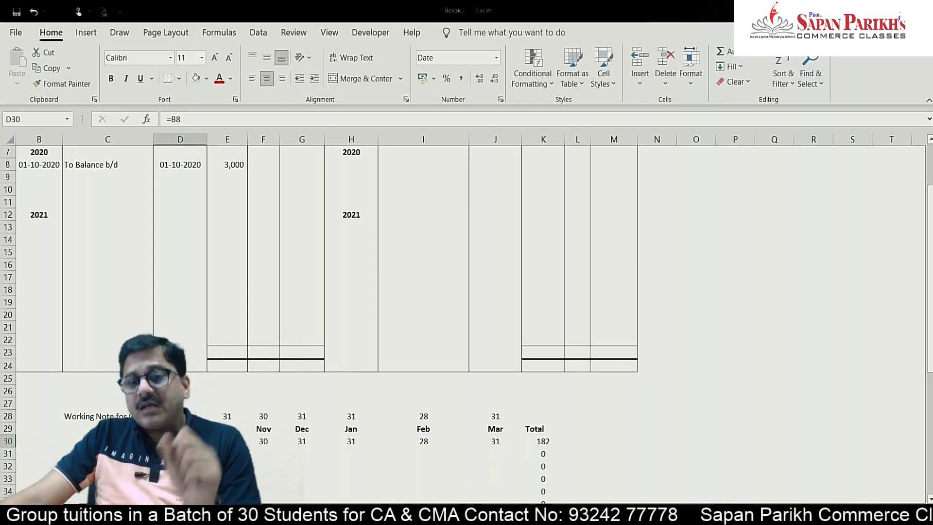
click(532, 441)
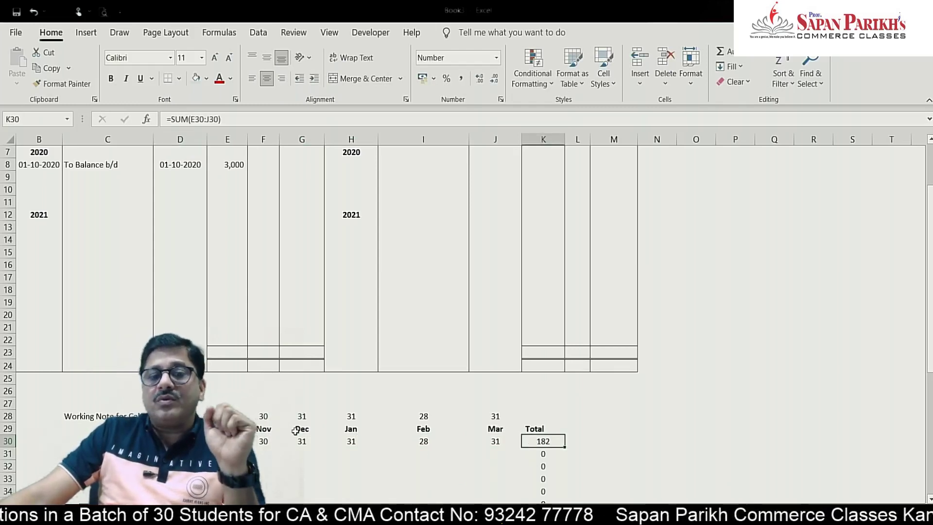
scroll(295, 431, up, 2)
click(264, 256)
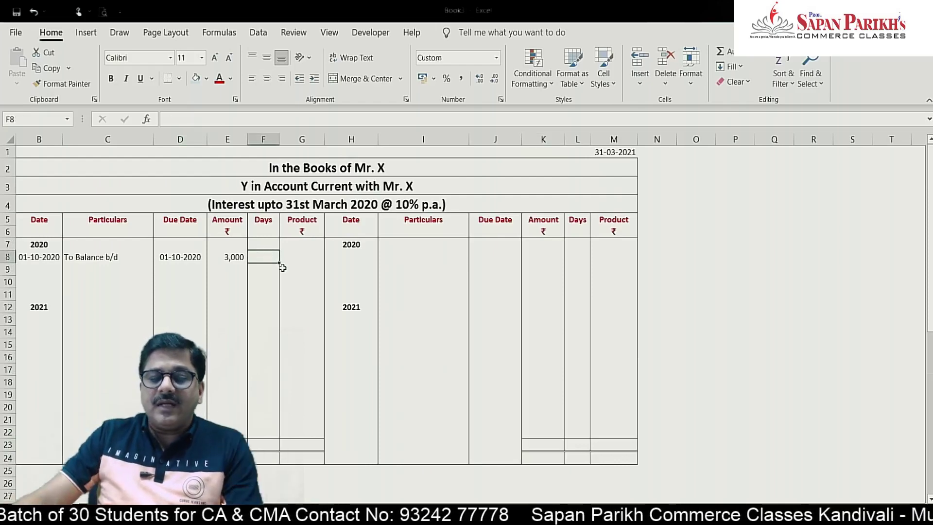
text(182)
key(Return)
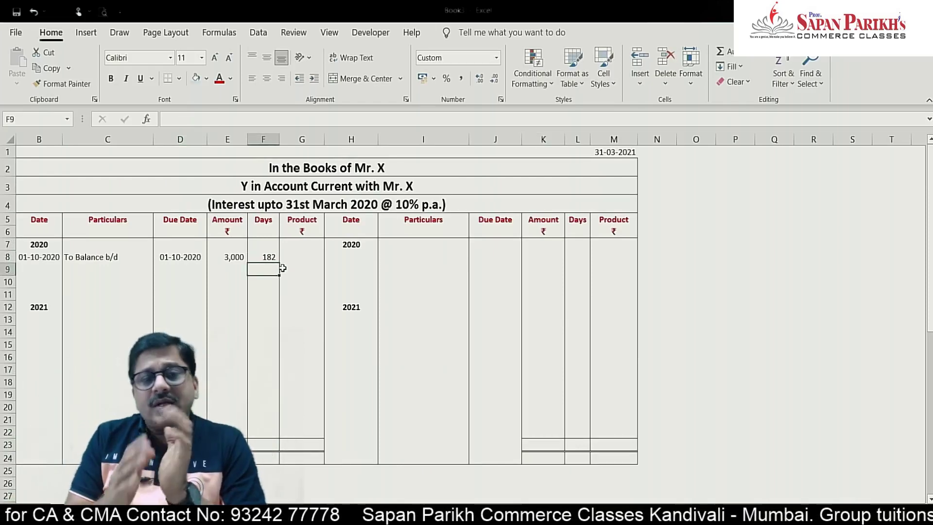
Add "To Sales A/c" in C10 on the debit side for the goods sold by X to Y
key(Home)
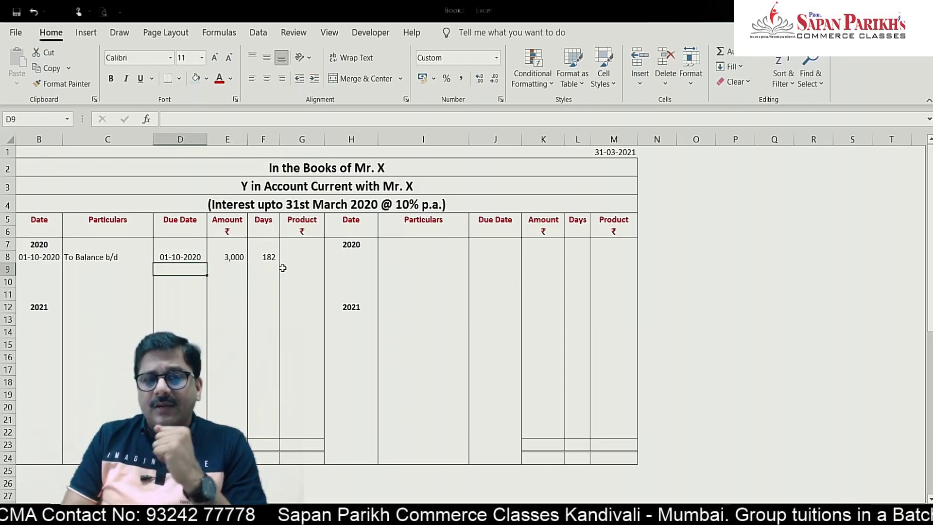
key(ctrl+shift+0)
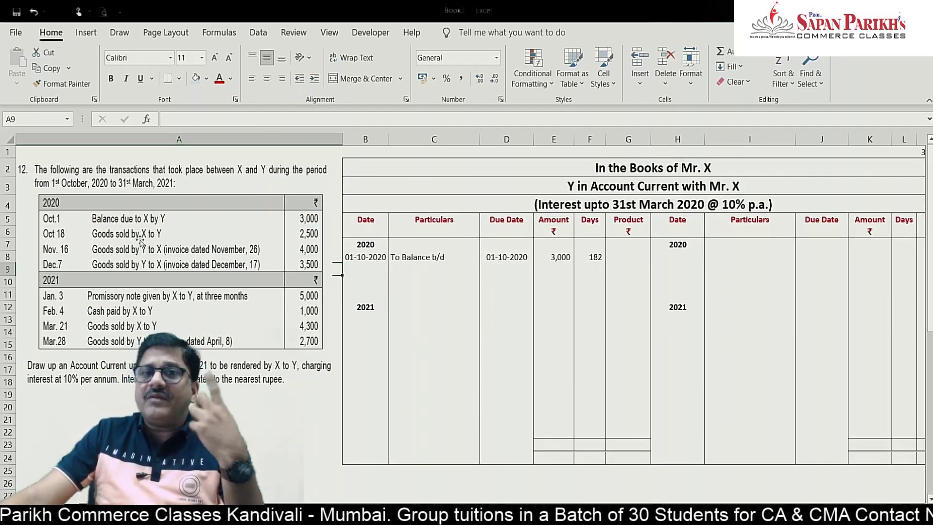
click(407, 279)
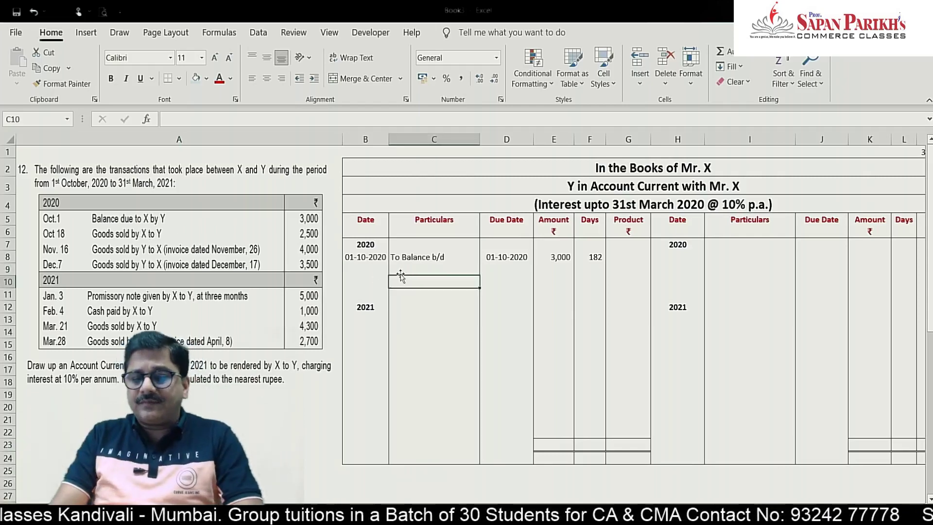
text(To Sales A)
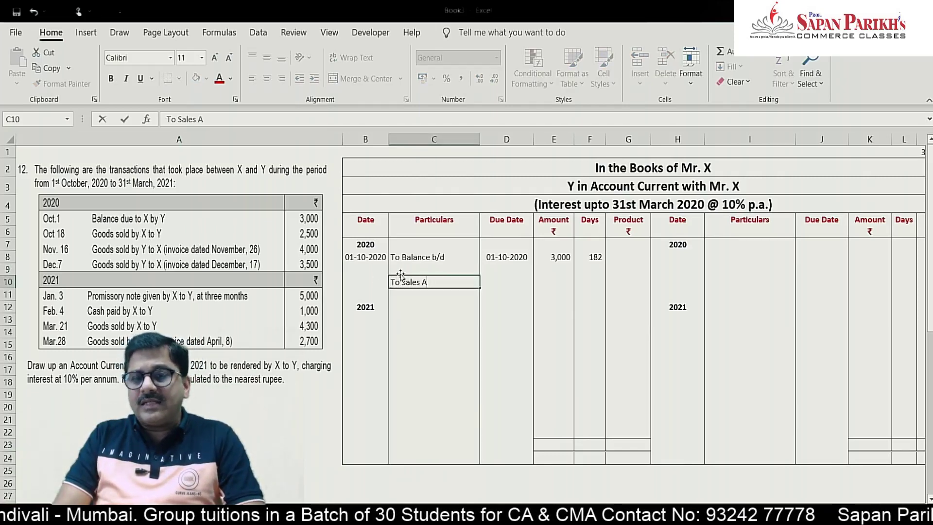
text(/c)
key(Return)
Enter 18-10-2020 as the date of the sales entry in B10
key(Up)
key(Left)
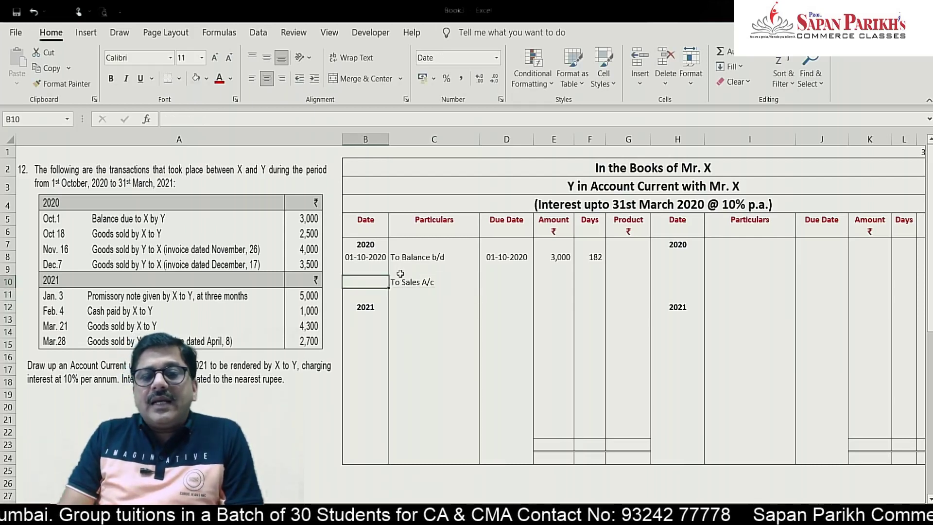
text(18-10)
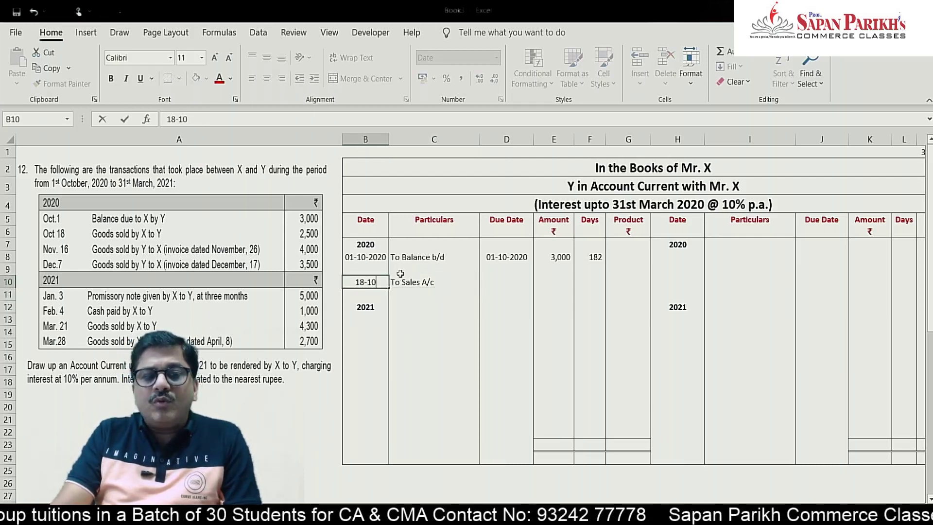
text(-2020)
key(Return)
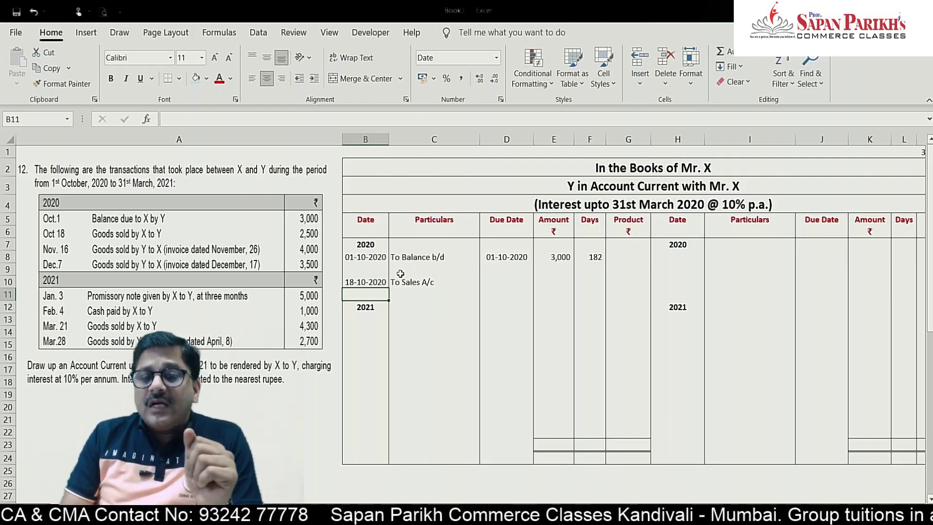
Copy the sales entry's date from B10 into its Due Date cell D10
key(Up)
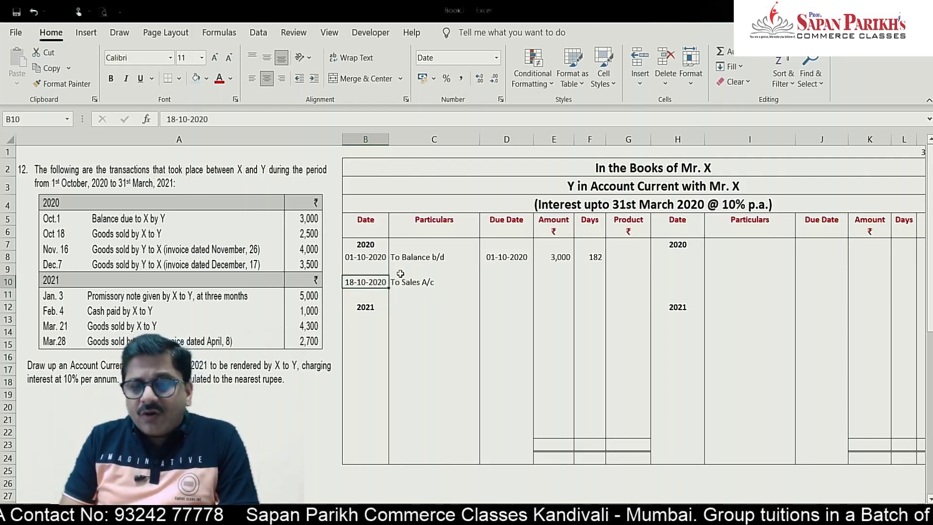
key(ctrl+c)
key(Right)
key(Right)
key(Return)
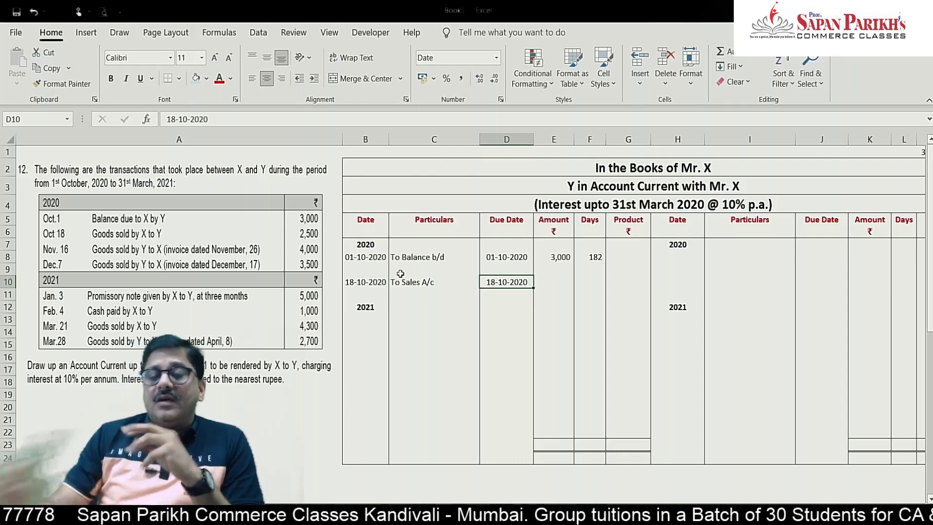
Enter 13 in E31 as the October days for the 18-10-2020 due date in the working note
scroll(418, 291, down, 5)
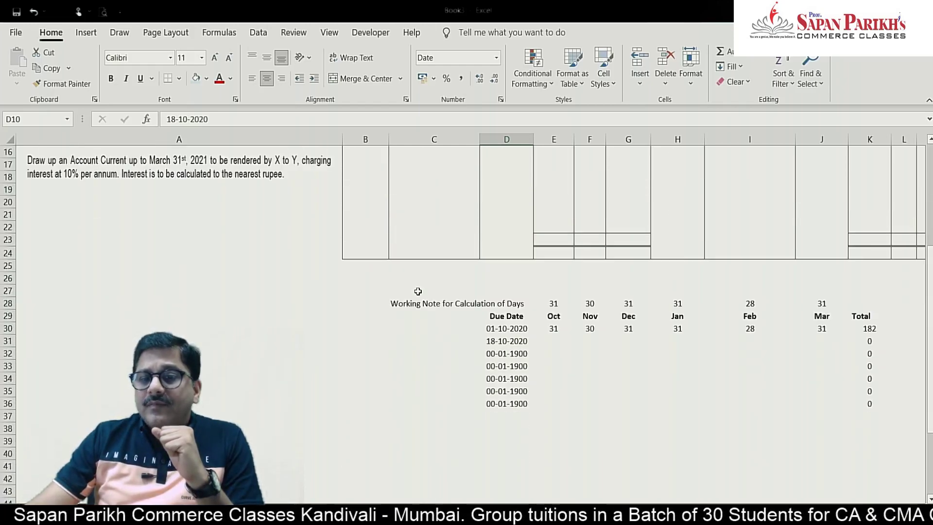
click(491, 342)
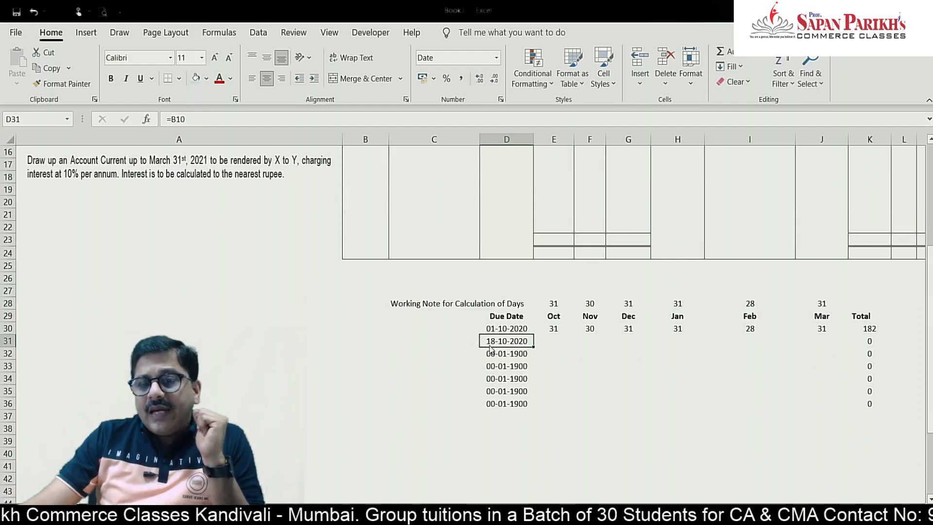
click(548, 307)
click(542, 340)
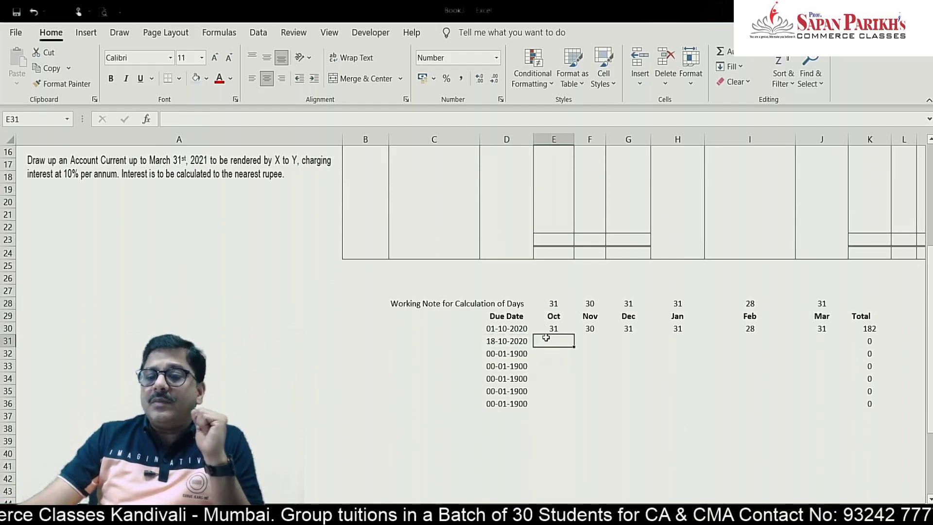
text(13)
key(Tab)
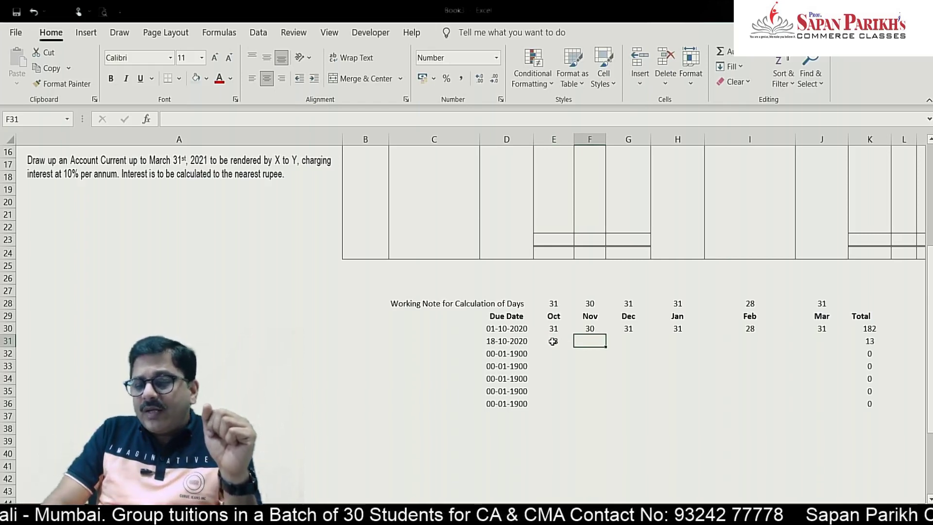
Copy the November to March days from the 01-10-2020 row (F30:J30) into the 18-10-2020 row starting at F31
key(Up)
key(shift+Right)
key(shift+Right)
key(shift+Right)
key(shift+Right)
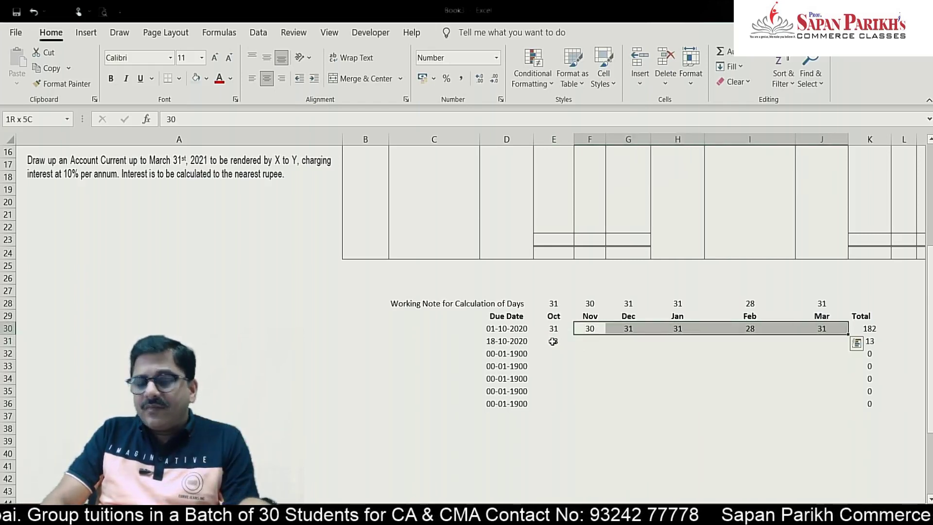
key(ctrl+c)
key(Down)
key(Return)
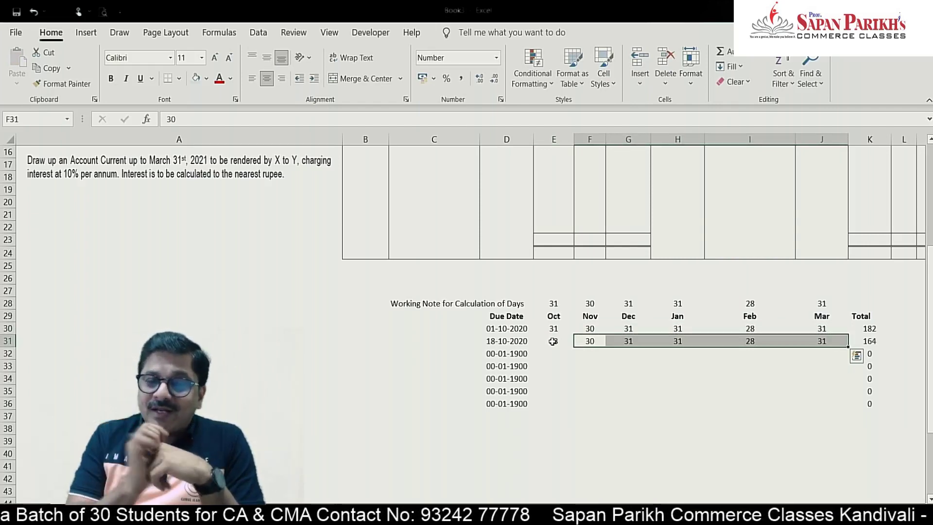
Enter 2500 as the sales entry's amount in E10 and the working-note total of 164 as its days in F10
click(863, 342)
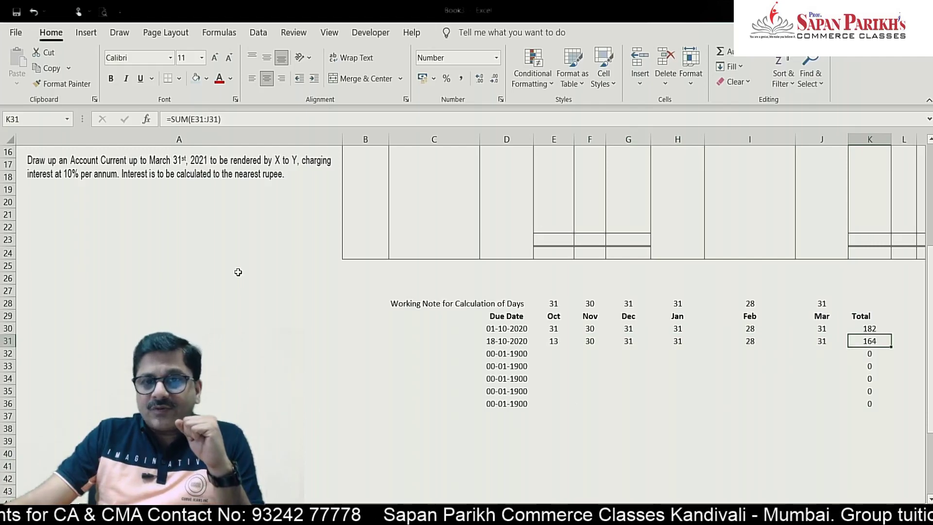
scroll(238, 272, up, 4)
scroll(238, 272, up, 1)
click(566, 282)
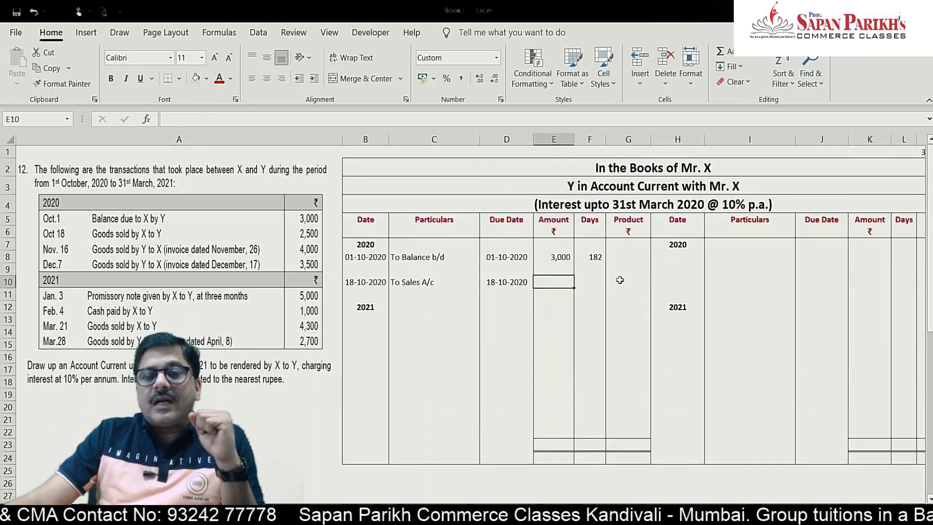
text(2500)
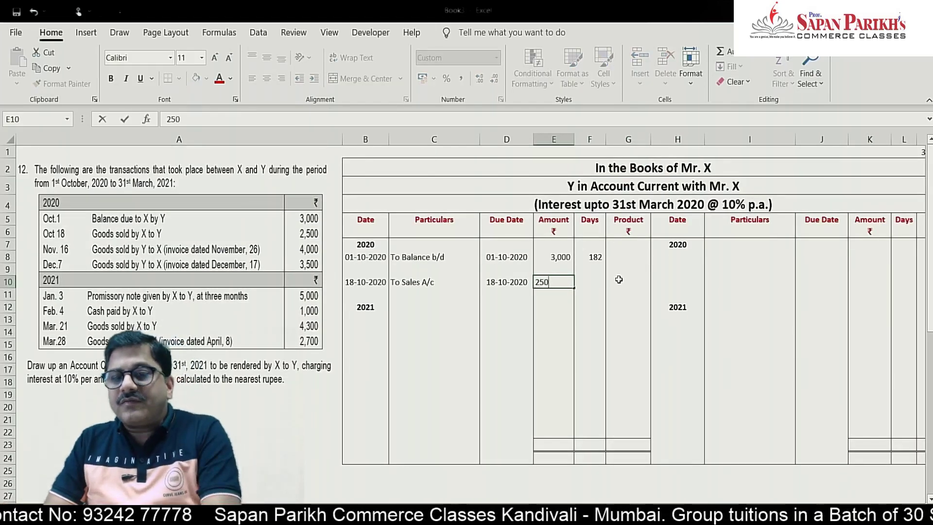
key(Tab)
text(164)
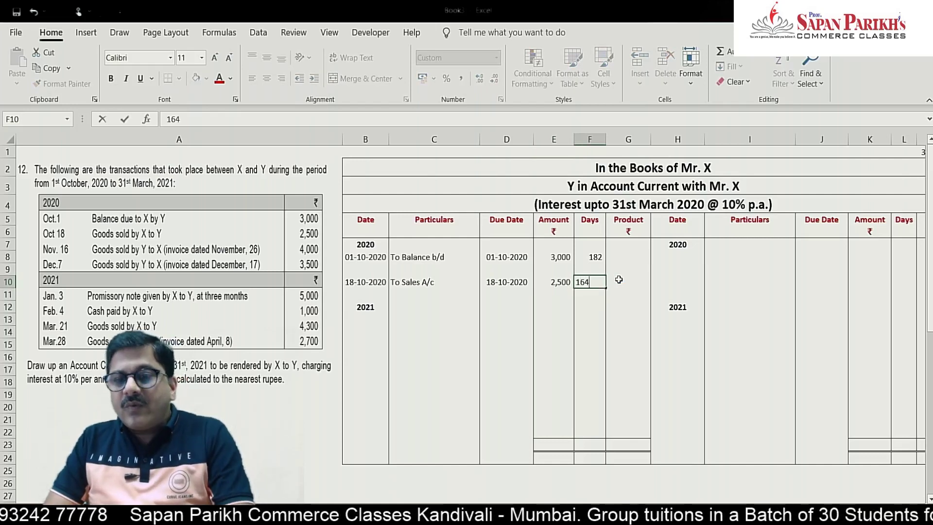
key(Return)
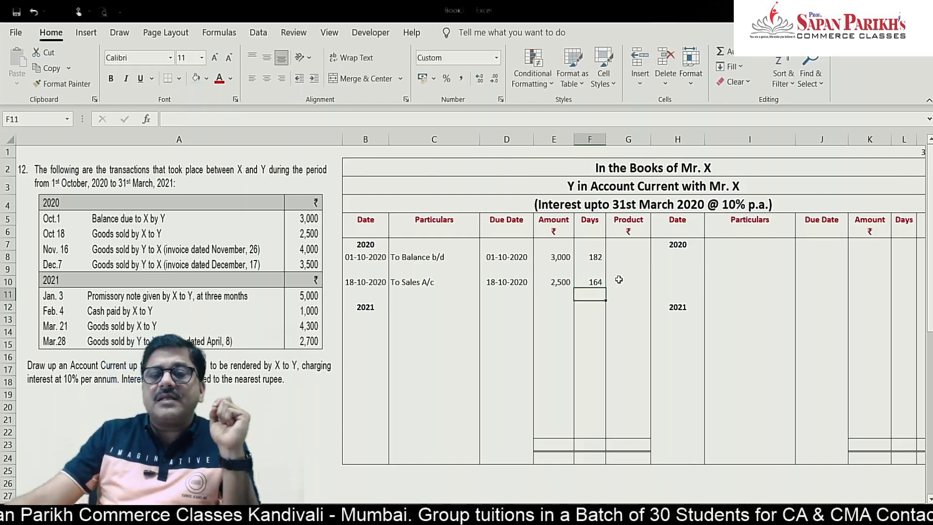
Review the sales entry in row 10 against its due date, October days and total in working note row 31
click(361, 282)
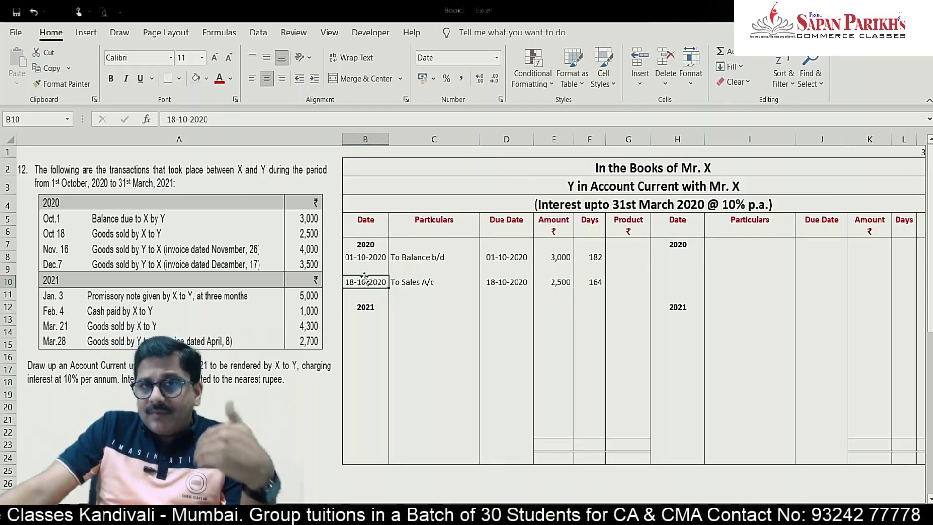
click(616, 186)
click(447, 278)
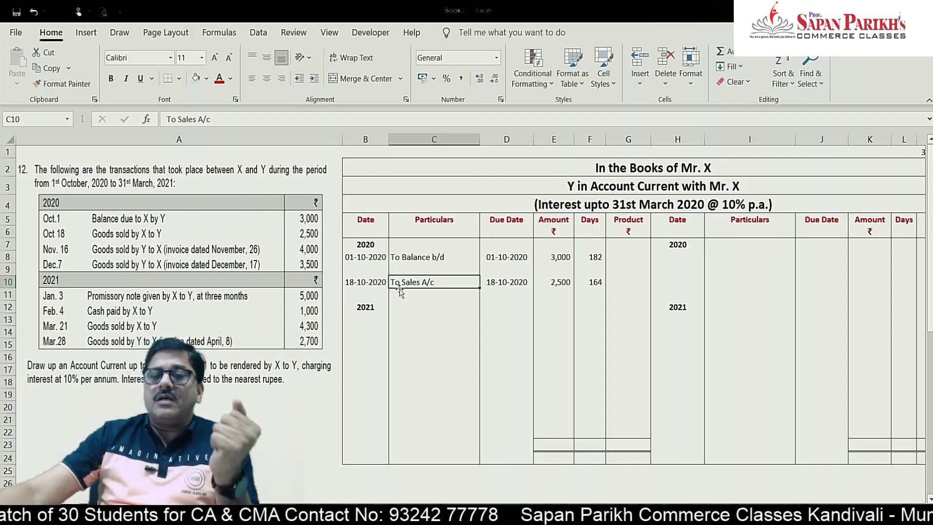
scroll(399, 290, down, 5)
click(513, 343)
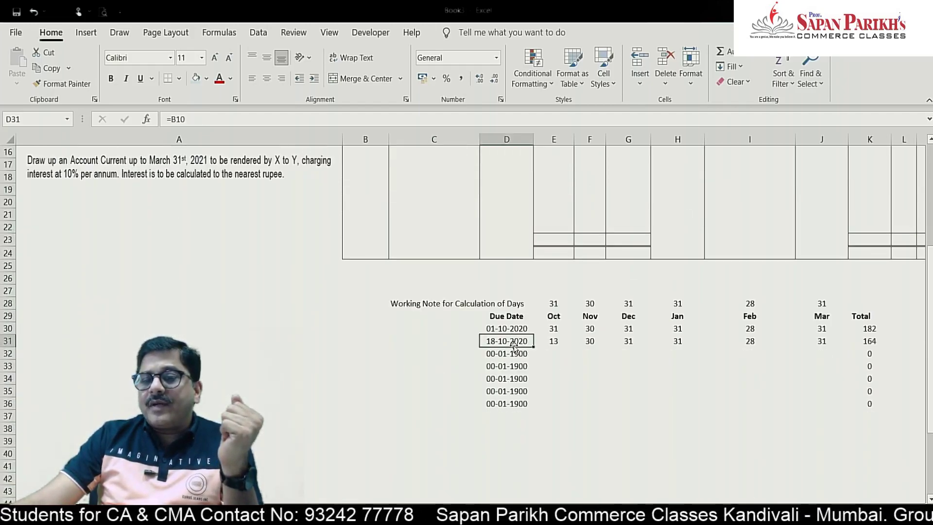
click(556, 307)
click(550, 343)
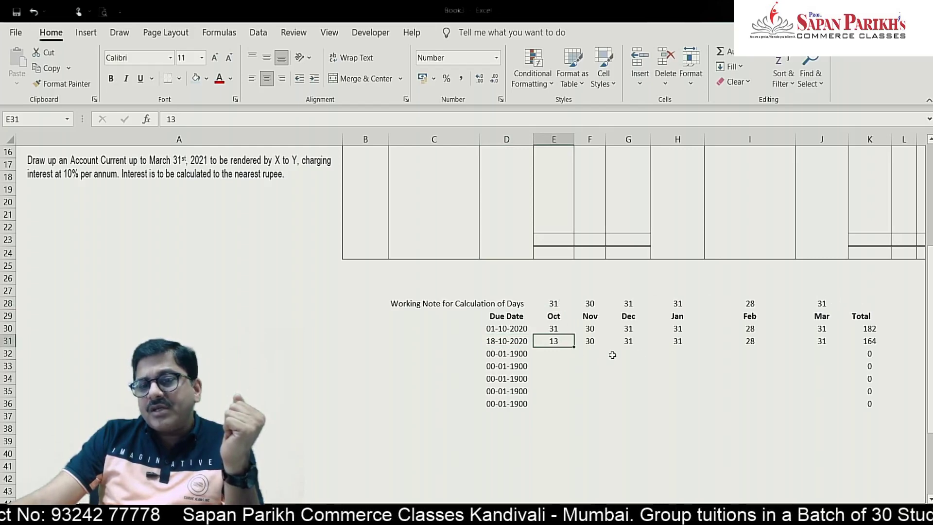
click(877, 339)
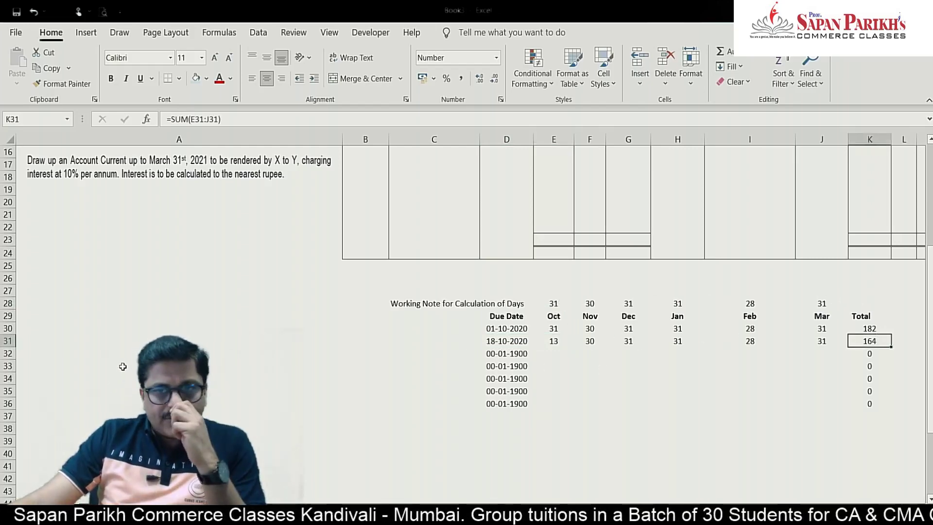
Enter "By Purchase A/c" as the first credit-side particulars in I8
scroll(123, 366, up, 4)
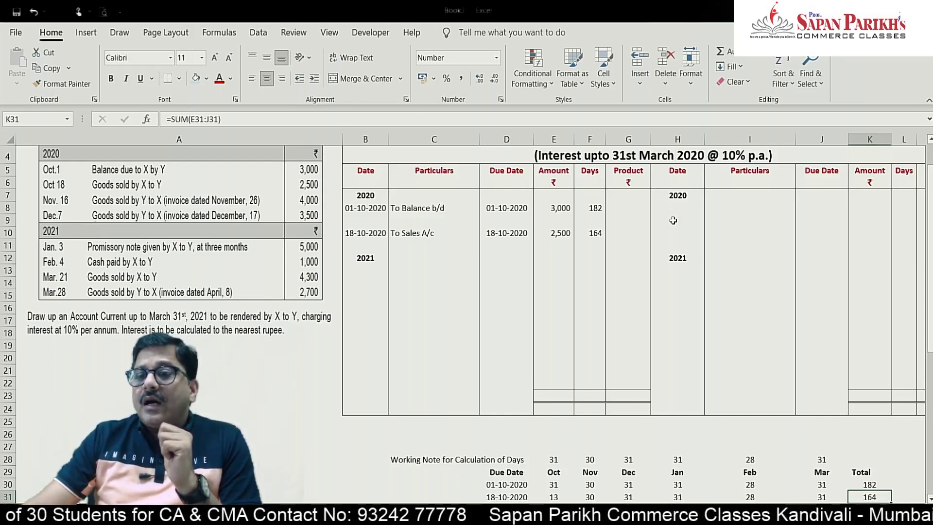
click(739, 210)
text(By)
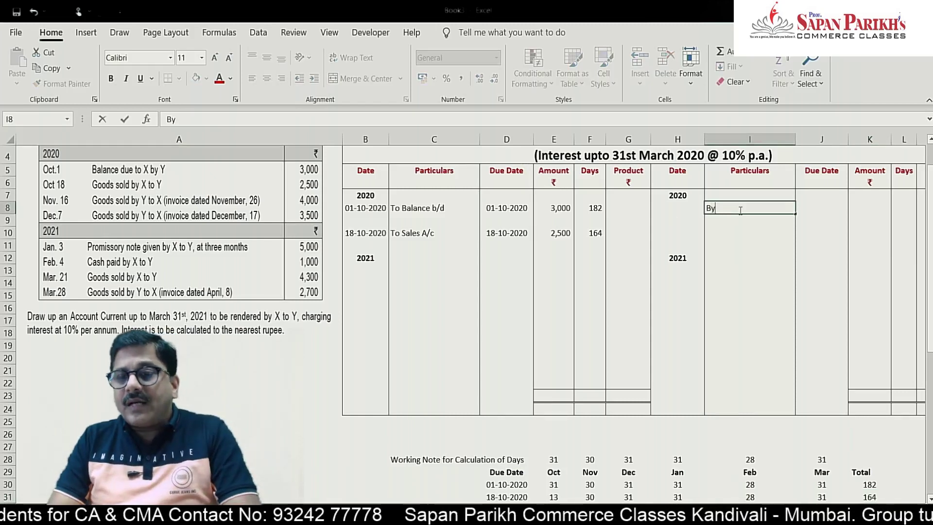
text( Purchas)
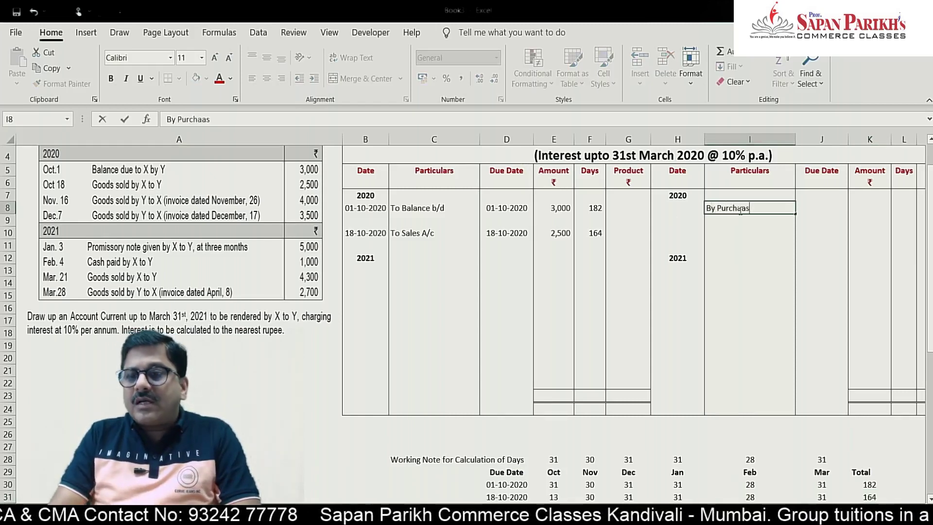
text(e A/c)
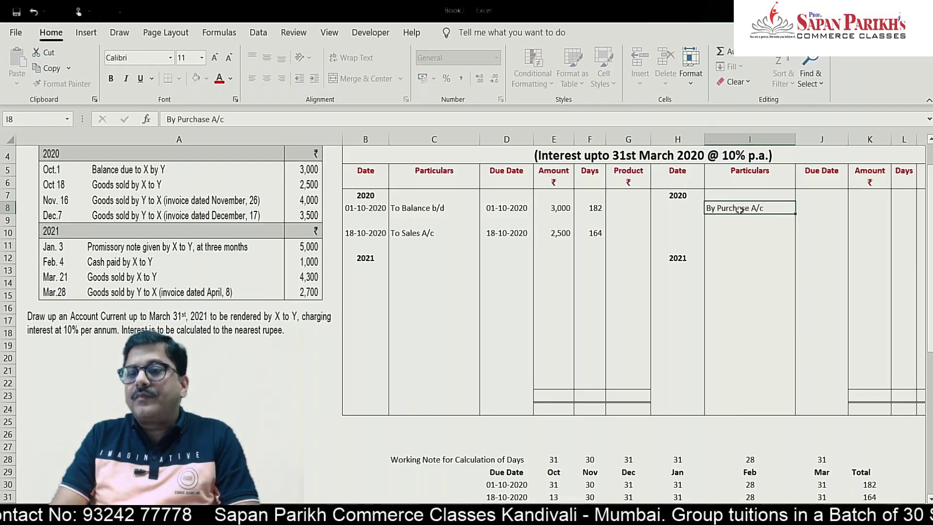
key(Return)
Enter 16-11-2020 as the date of the purchase entry in H8
key(Up)
key(Left)
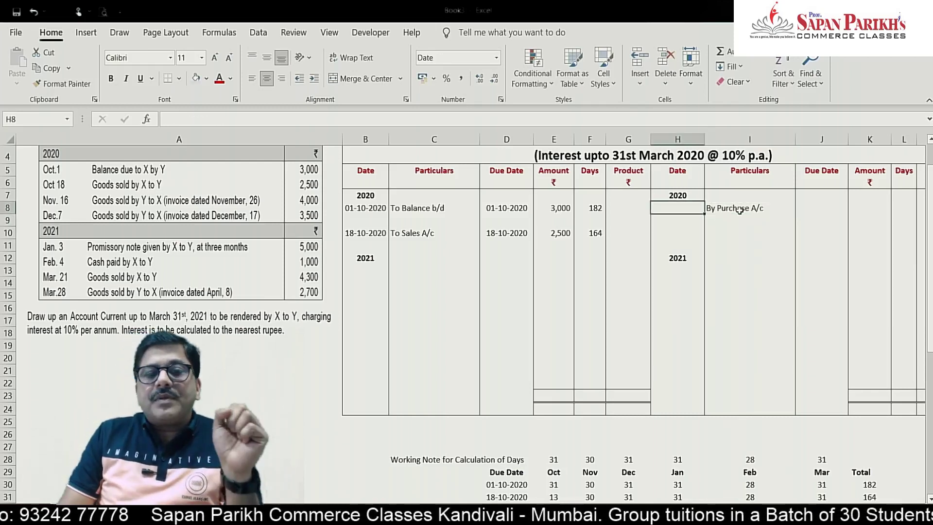
text(1)
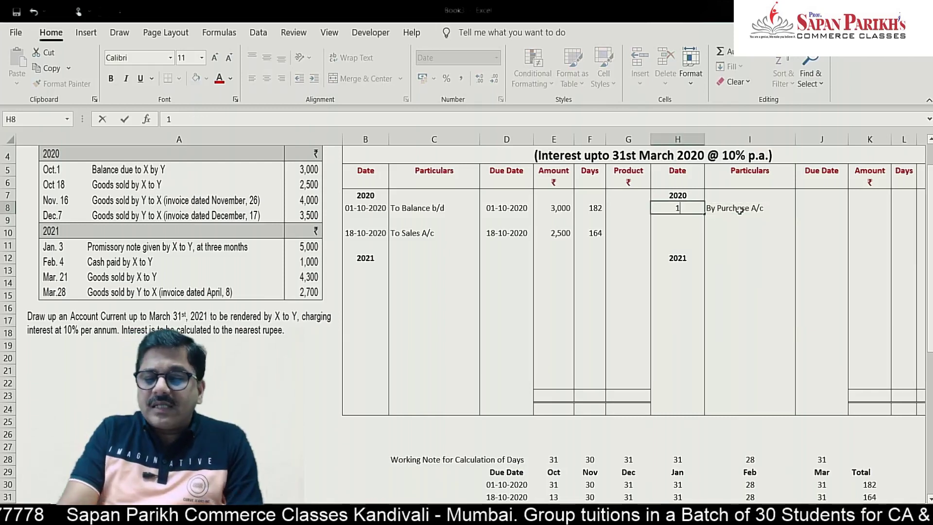
text(6-11-2020)
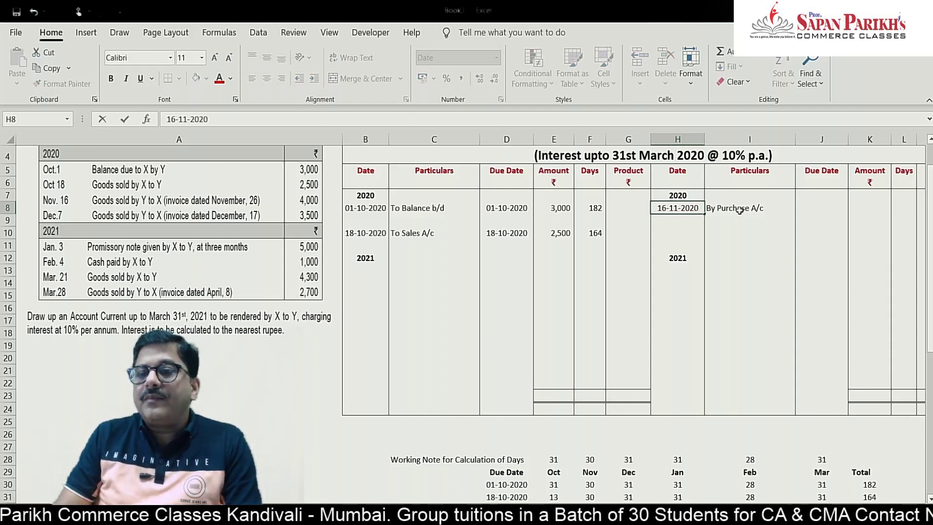
key(Right)
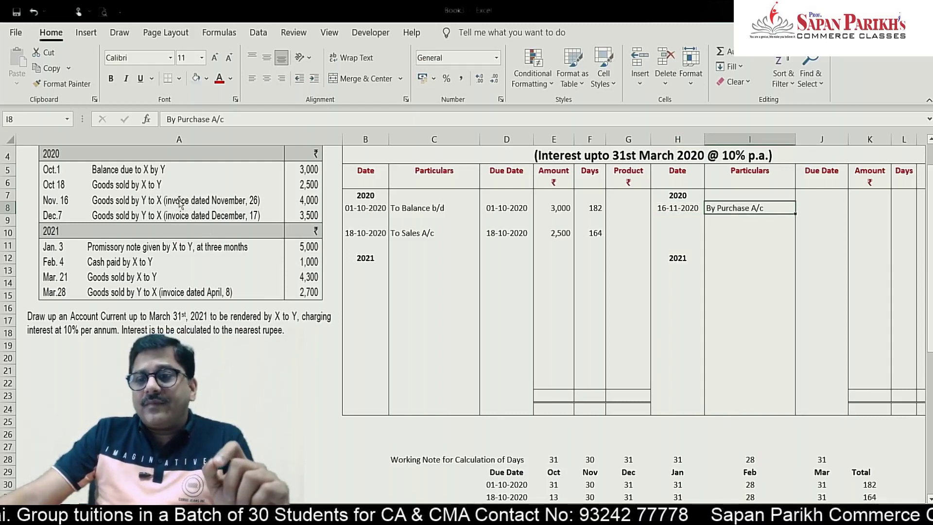
Enter the purchase's invoice date 26-11-2020 as its Due Date in J8 and 4000 as its amount in K8
click(804, 208)
text(26-11-)
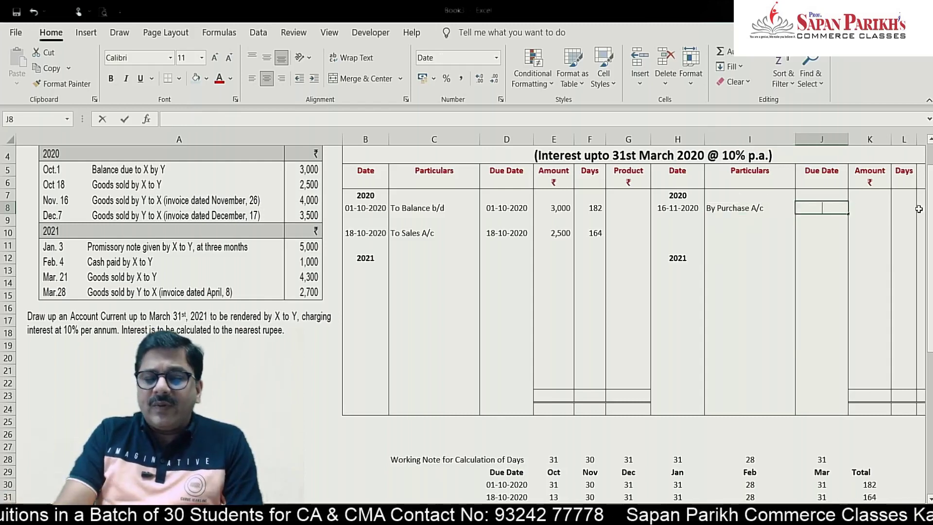
text(2020)
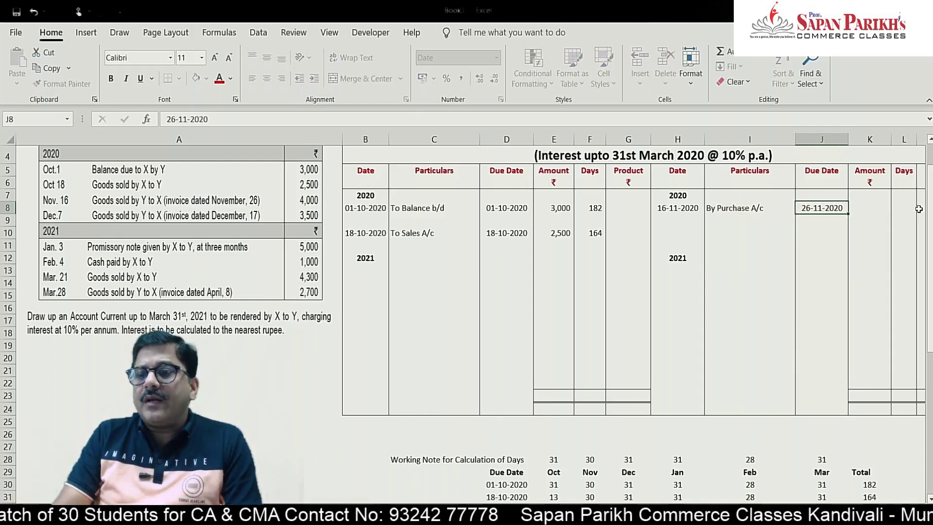
key(Return)
key(Up)
key(Right)
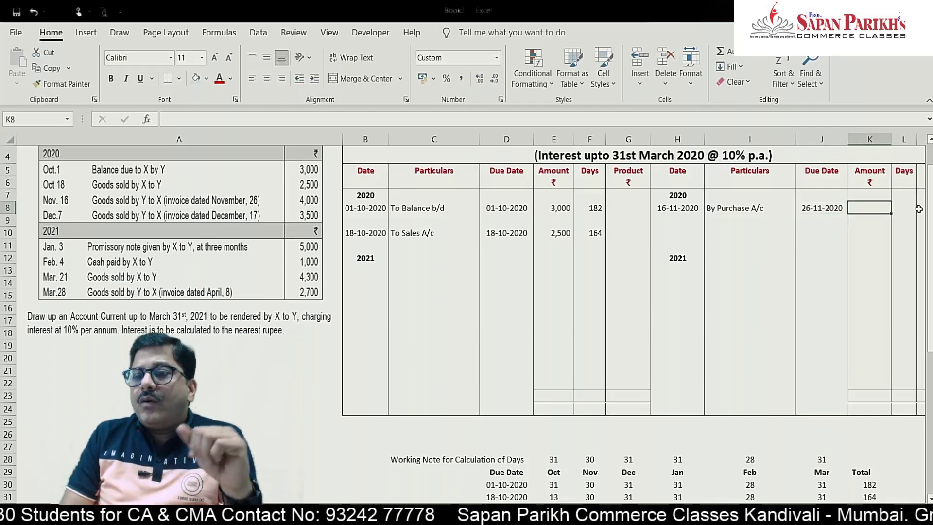
text(4000)
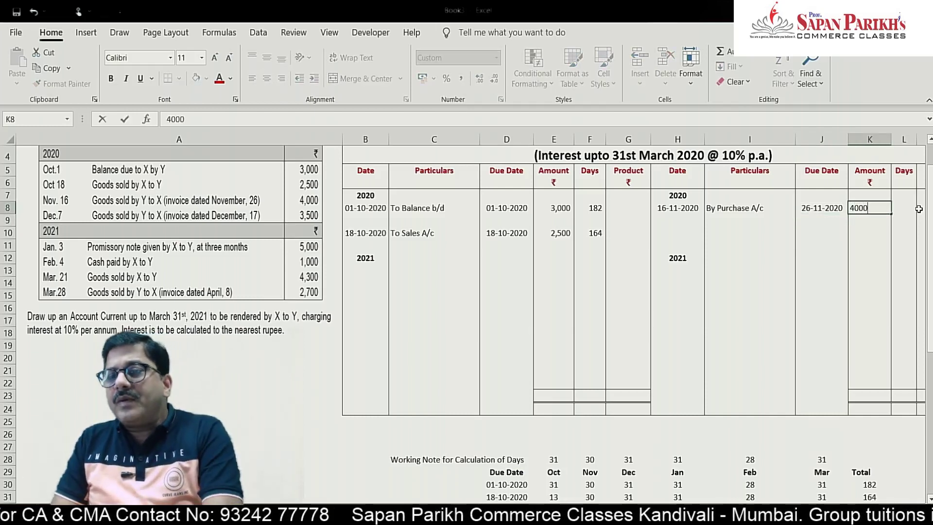
key(Return)
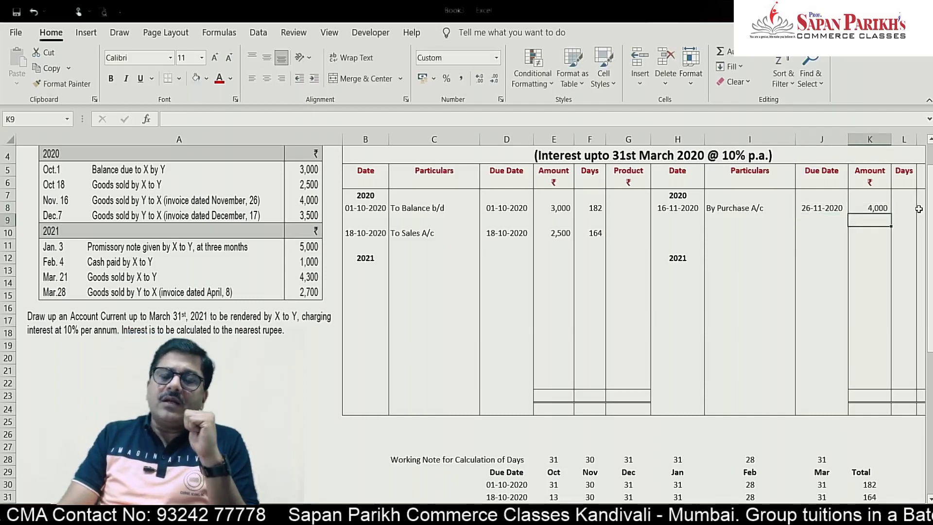
Replace the due date formula in D32 of the working note with the date 26-11-2020
scroll(615, 284, down, 1)
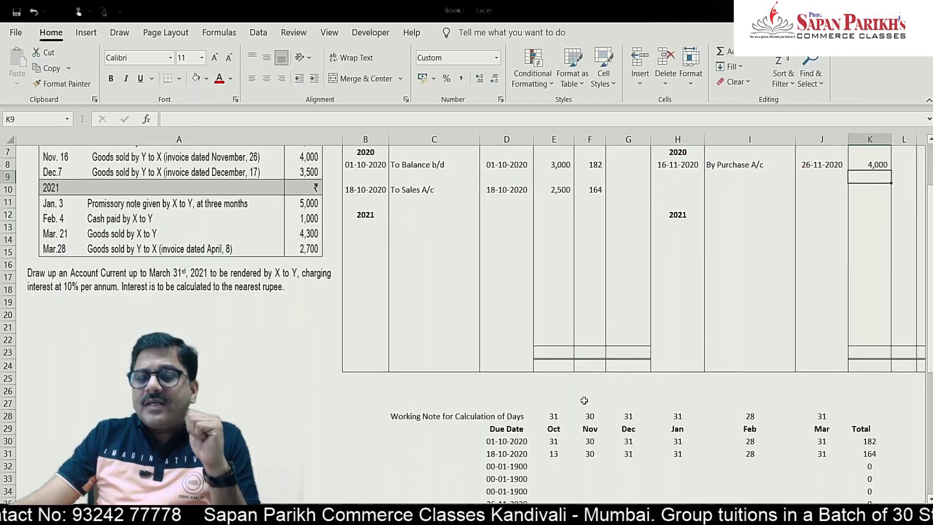
click(516, 464)
scroll(585, 465, down, 1)
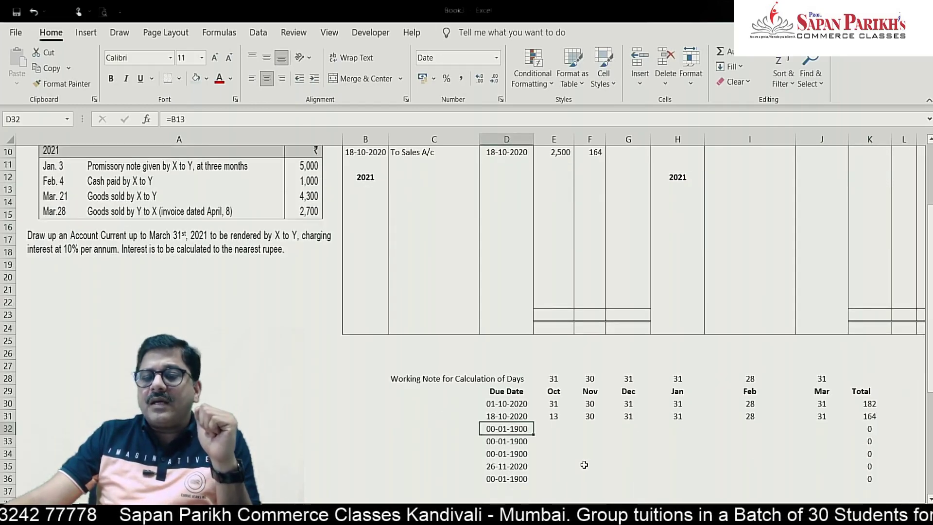
scroll(584, 465, up, 1)
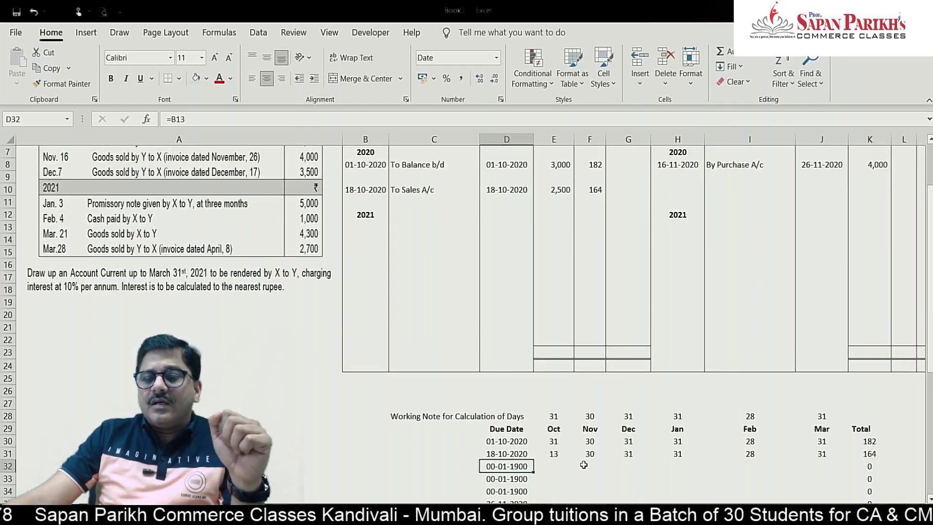
text(26-)
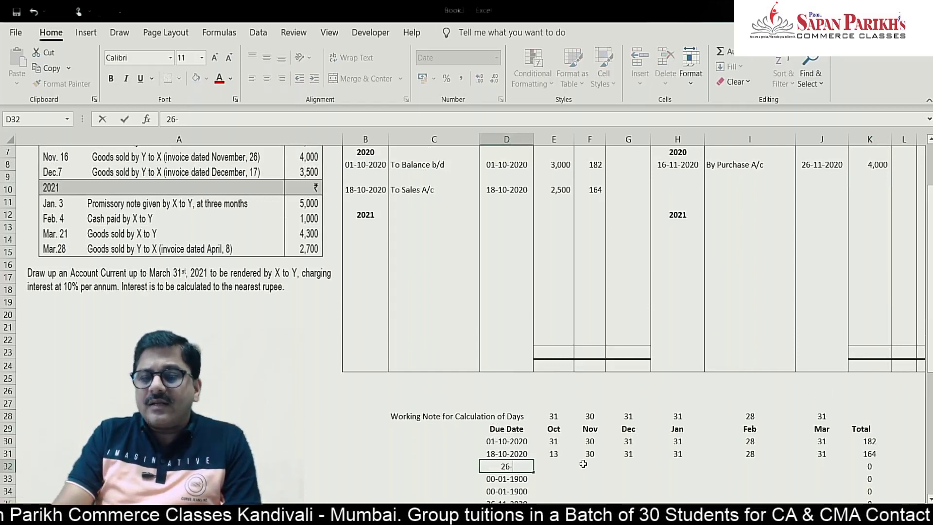
text(11-2020)
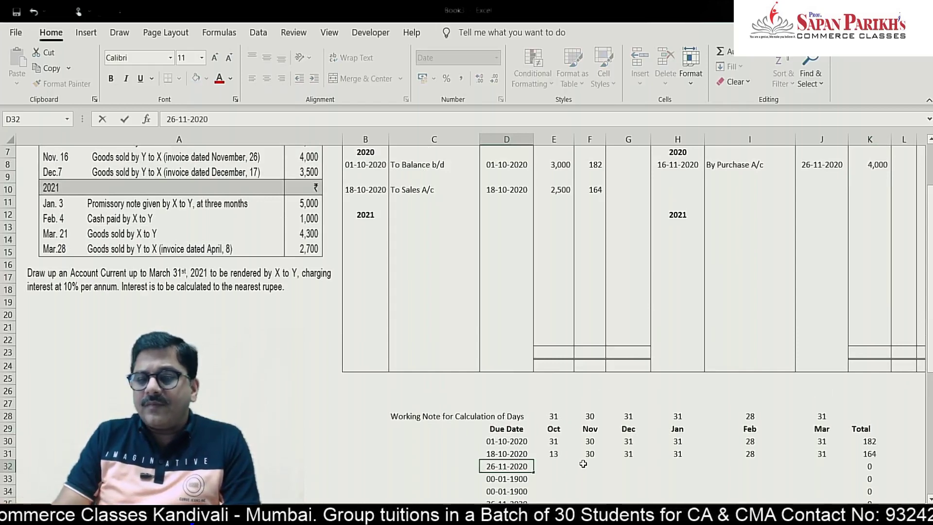
key(Return)
Clear the leftover due date formulas below the 26-11-2020 row in D33:D38
key(shift+Down)
key(shift+Down)
key(shift+Down)
key(shift+Down)
key(shift+Down)
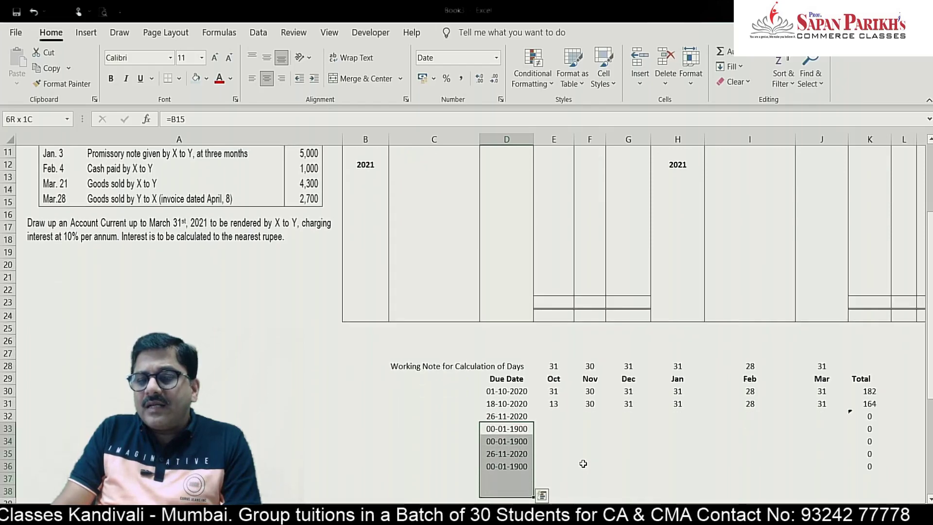
key(Delete)
Enter 4 in F32 as the November days for the 26-11-2020 due date
key(Up)
key(Right)
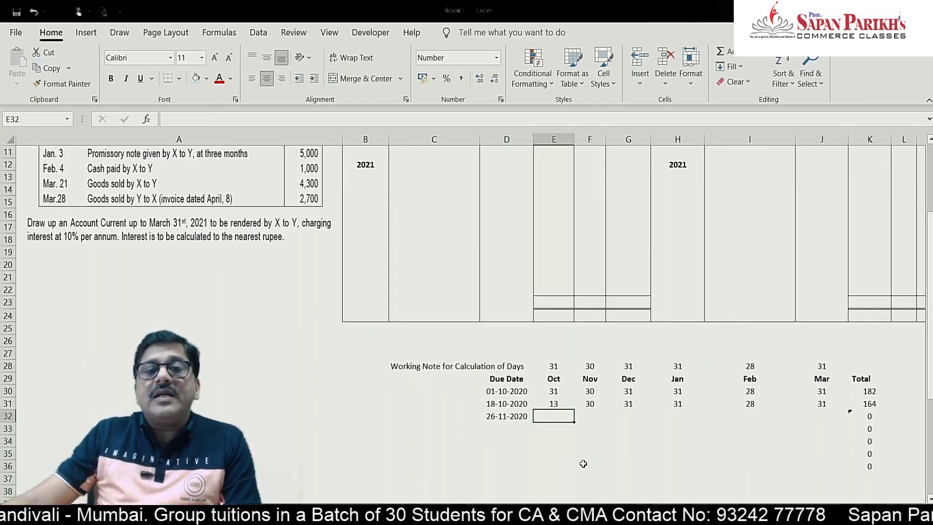
scroll(583, 464, up, 2)
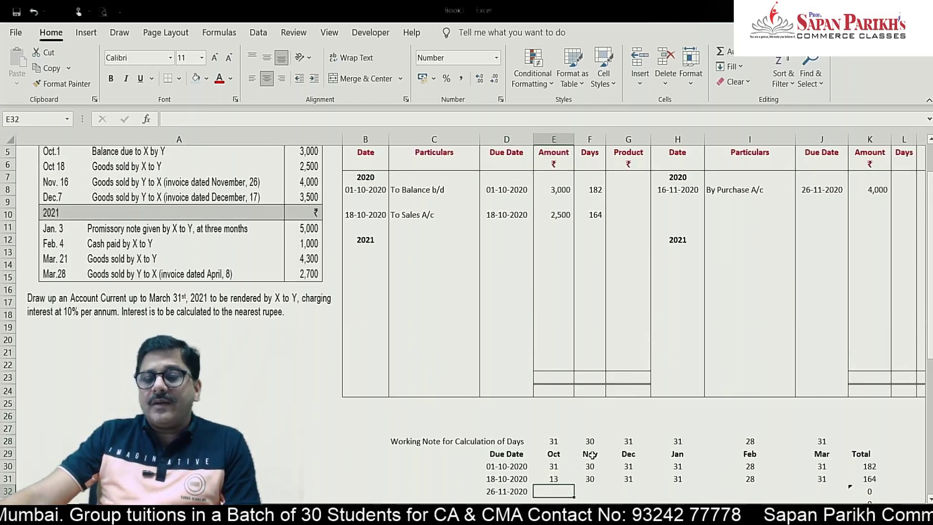
scroll(581, 461, down, 1)
click(585, 456)
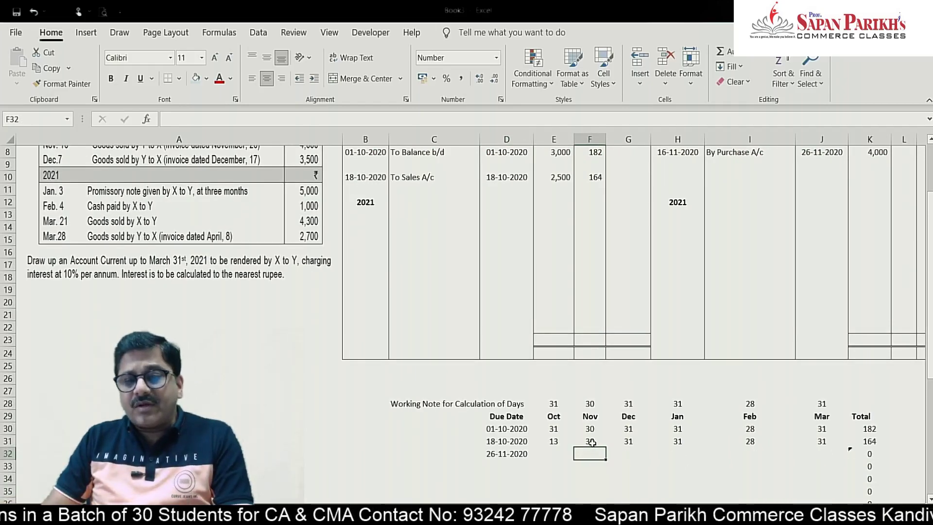
text(4)
key(Tab)
Copy the December to March days from the 18-10-2020 row (G31:J31) into the 26-11-2020 row starting at G32
key(Up)
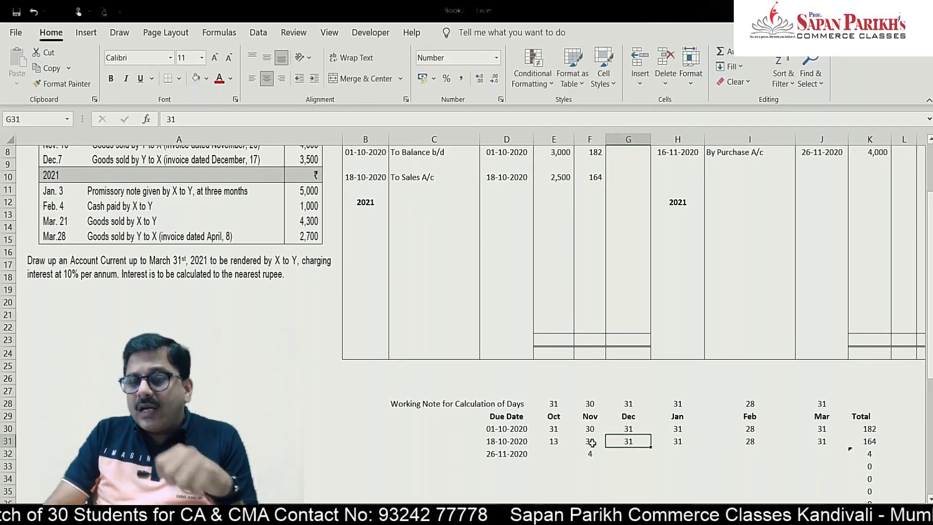
key(shift+Right)
key(shift+Right)
key(shift+Right)
key(ctrl+c)
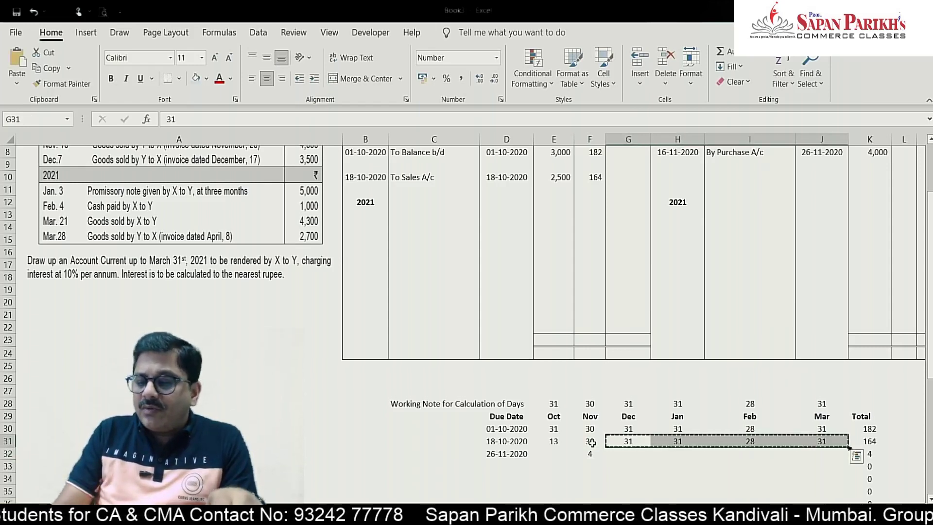
key(Down)
key(ctrl+v)
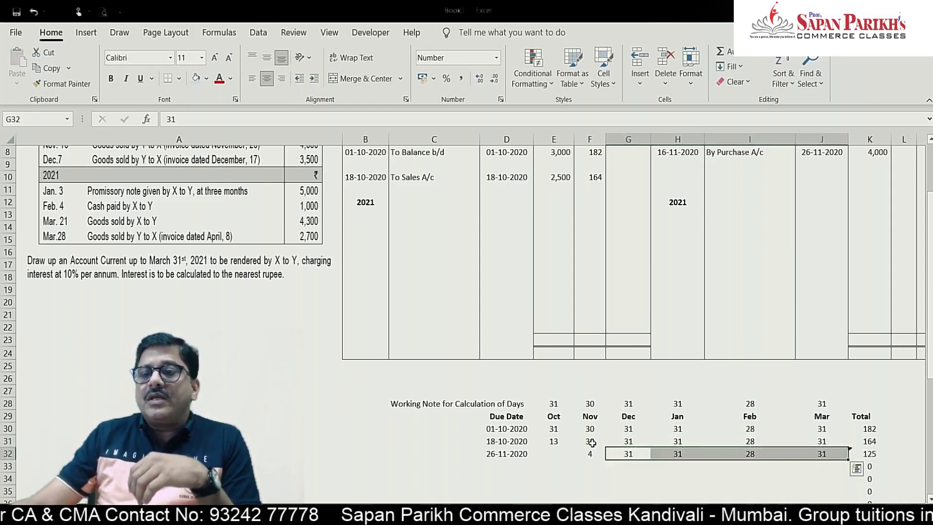
Enter 125 in L8 as the days for the 16-11-2020 purchase on the credit side
click(883, 153)
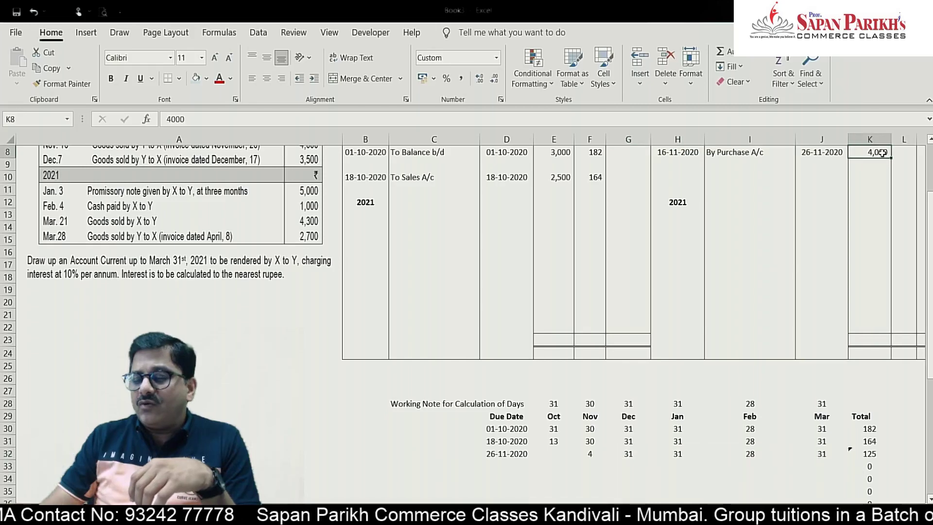
scroll(882, 153, up, 1)
key(Right)
scroll(882, 153, right, 1)
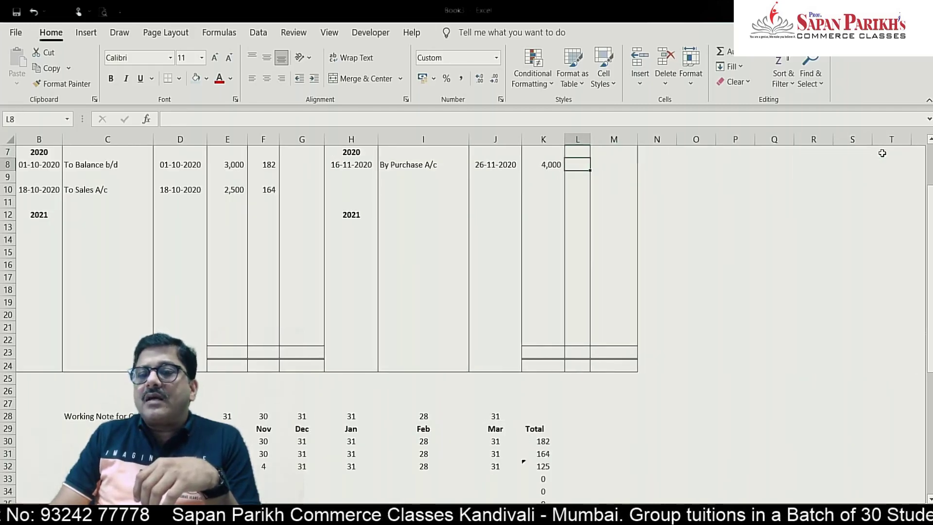
scroll(882, 153, up, 1)
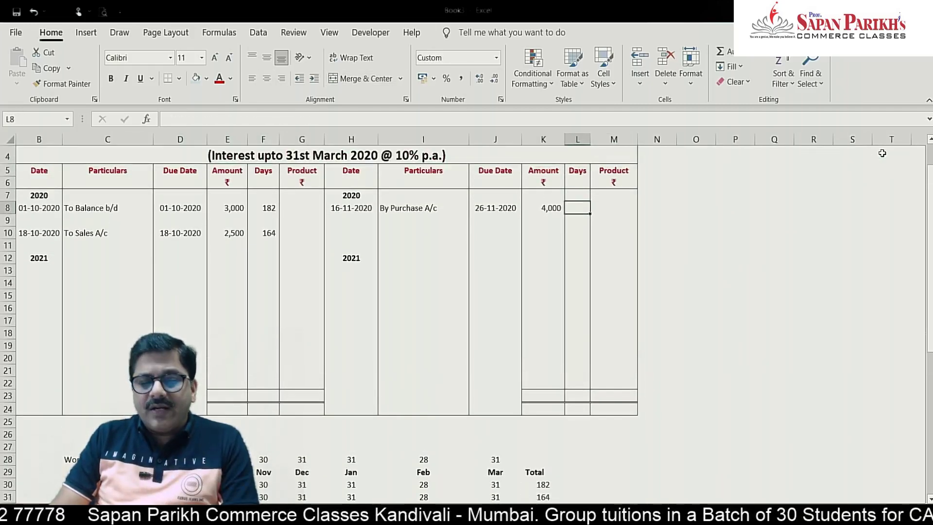
text(125)
key(Return)
key(Left)
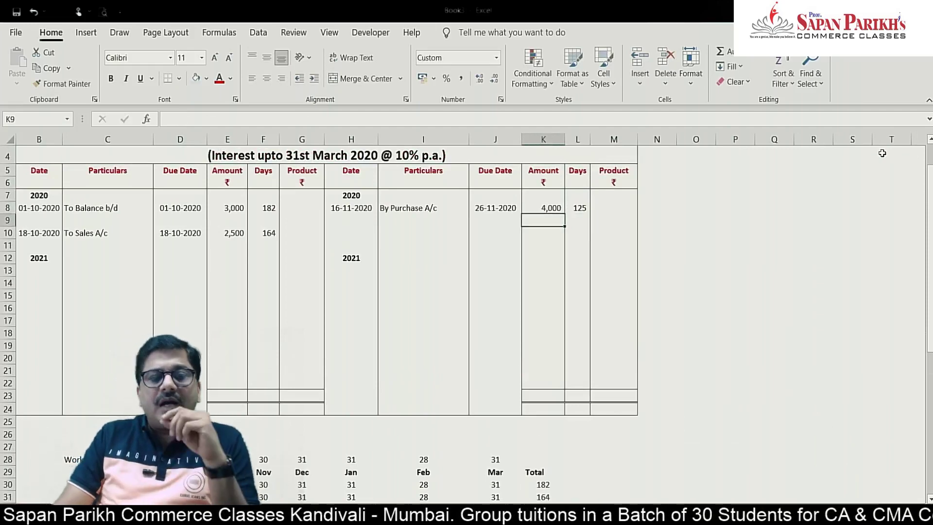
Enter the second credit transaction in row 10 with date 07-12-2020, particulars By Purchase A/c and due date 17-12-2020
key(Home)
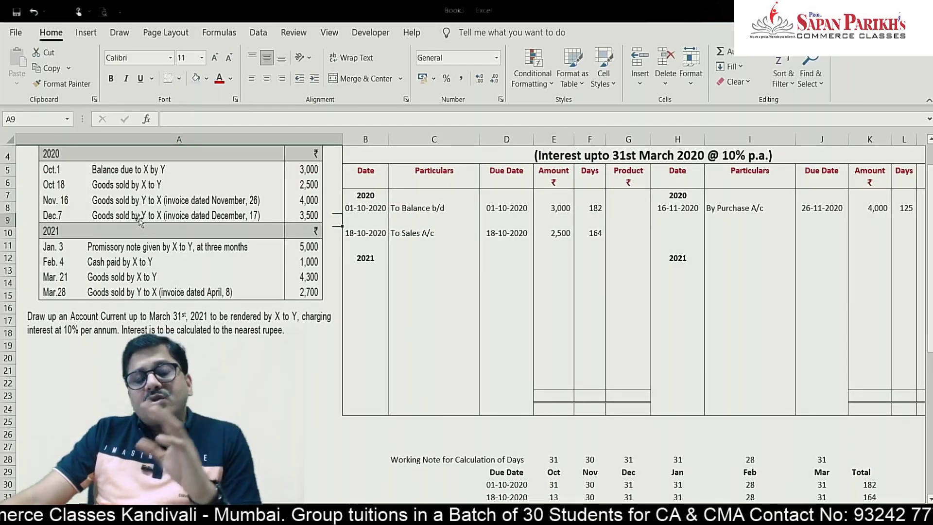
click(686, 236)
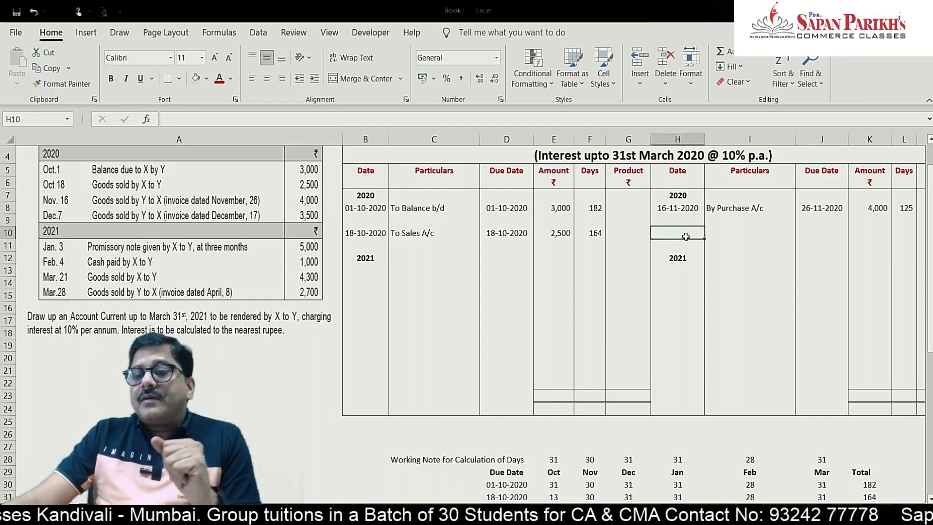
text(7-12-2020)
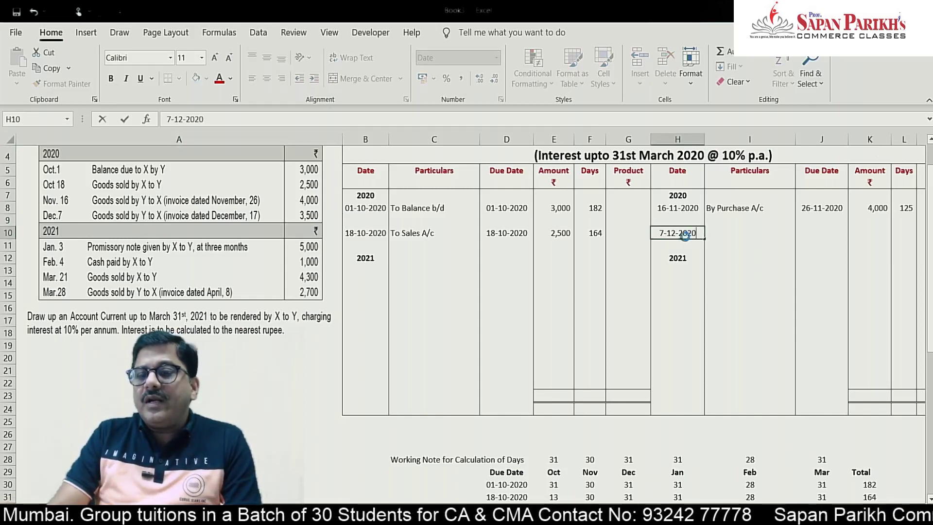
key(ctrl+Return)
key(Right)
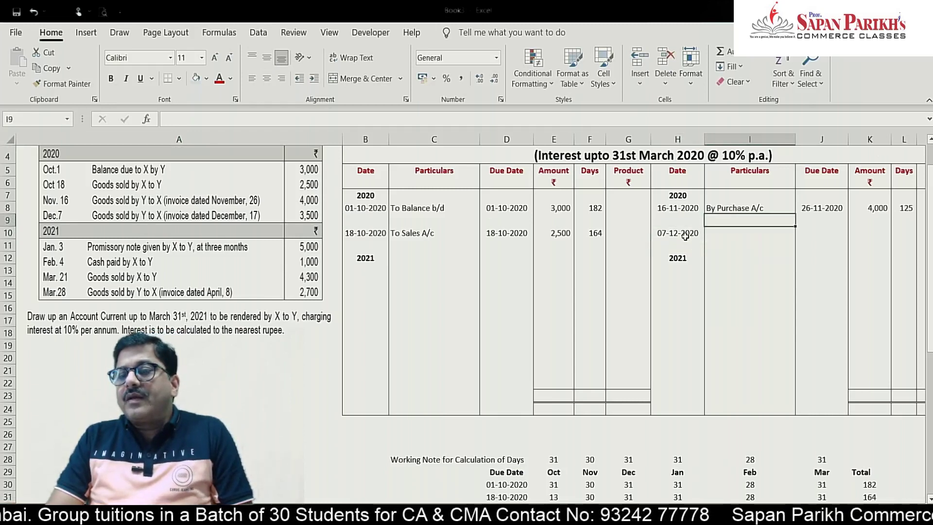
text(B)
key(ctrl+Return)
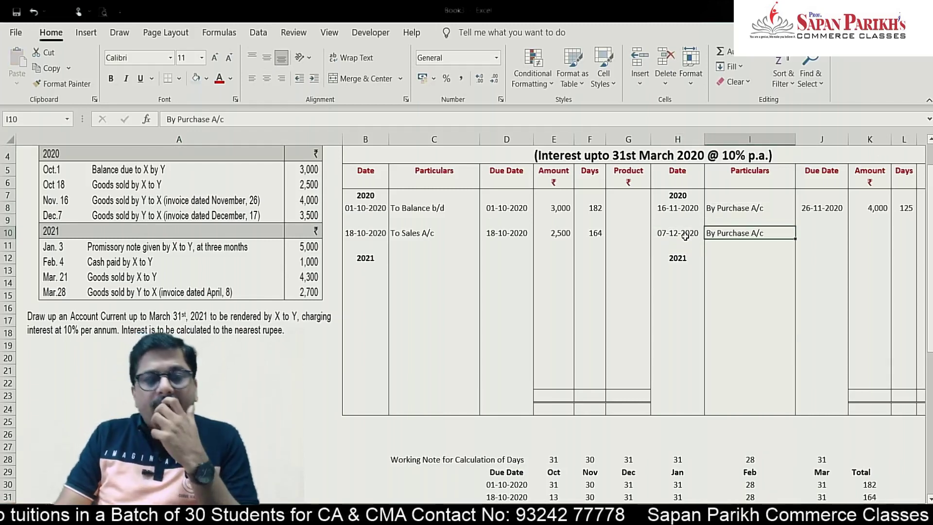
key(Right)
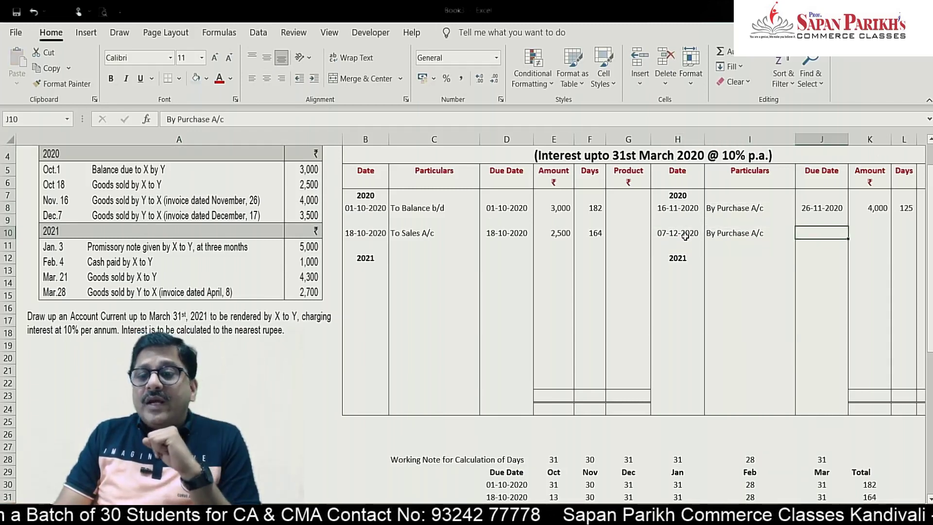
text(17-12-2020)
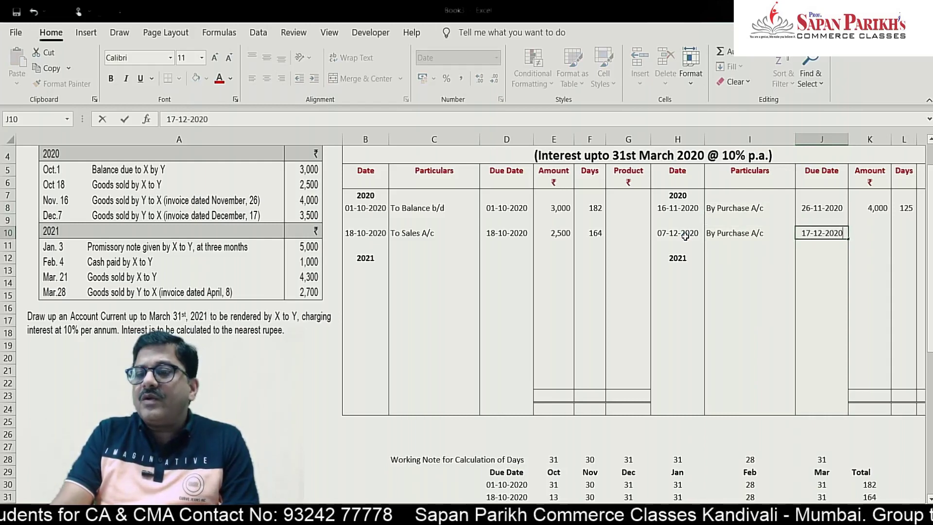
key(Return)
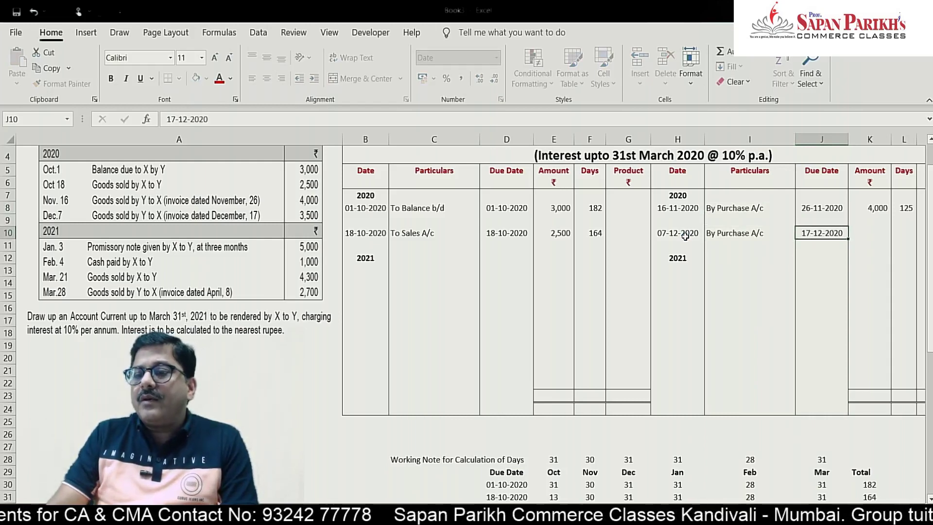
Add the due date 17-12-2020 in D33 of the working note with 14 December days in G33
scroll(686, 237, down, 3)
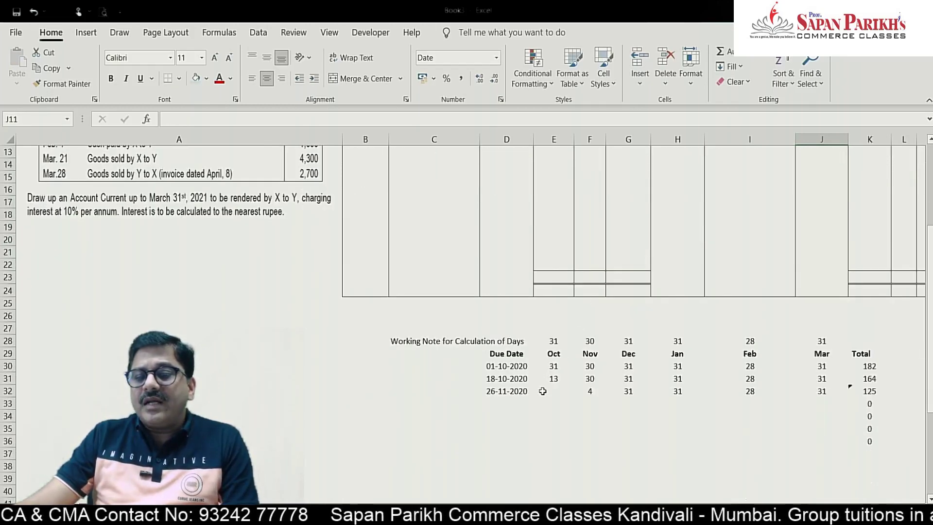
click(516, 401)
text(17-12-2020)
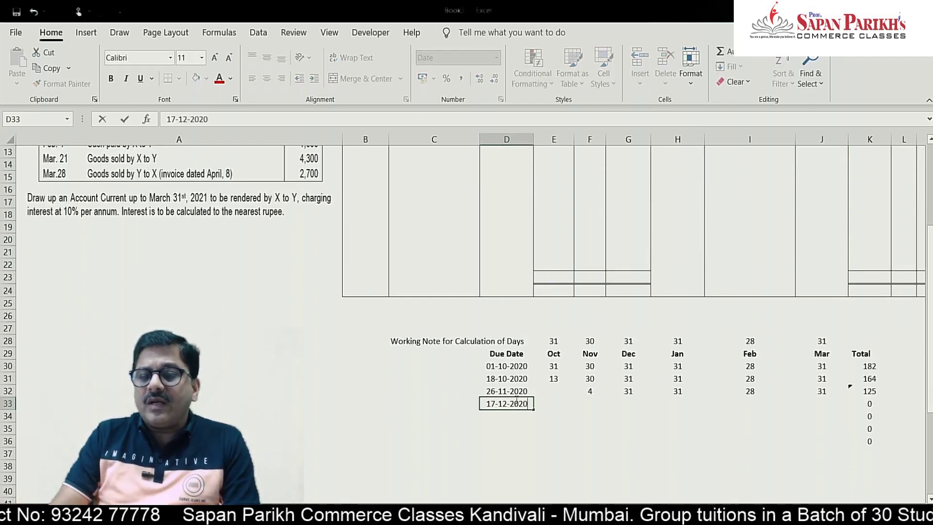
key(Return)
key(Up)
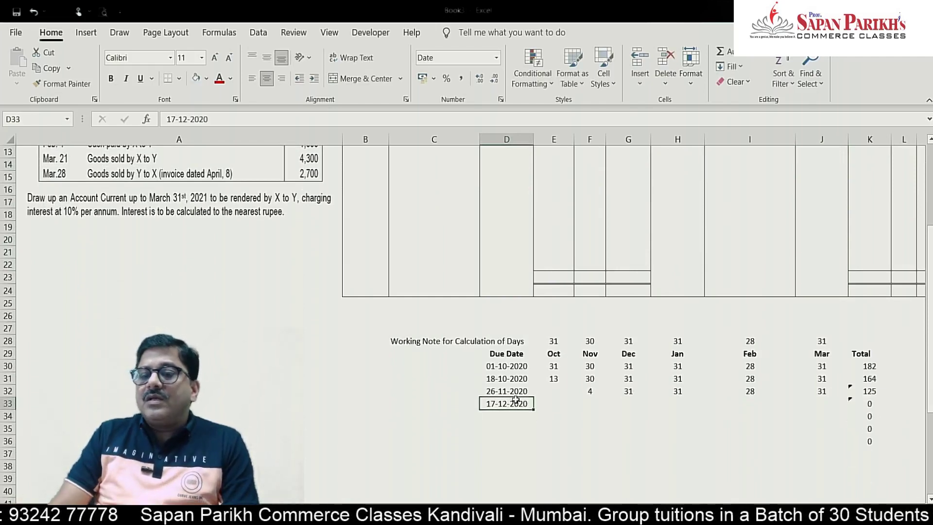
key(Right)
key(Right)
key(Right)
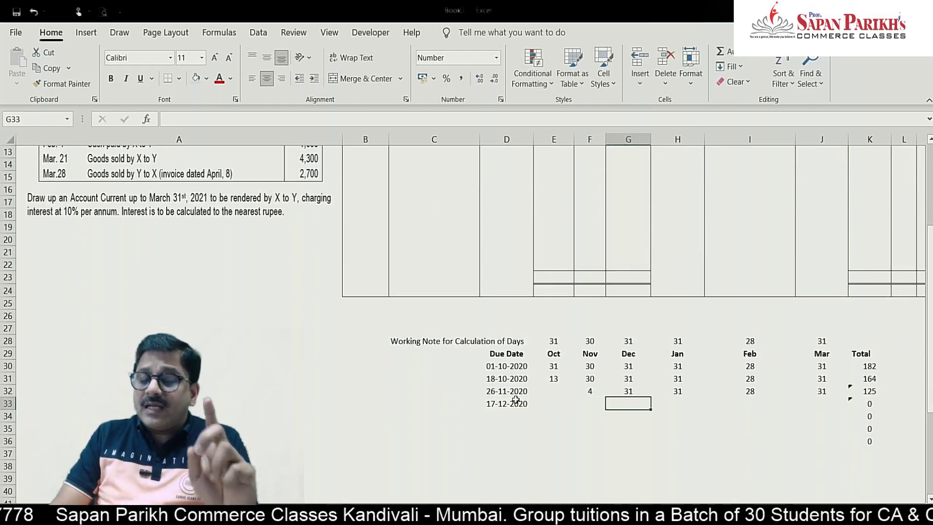
text(14)
key(Right)
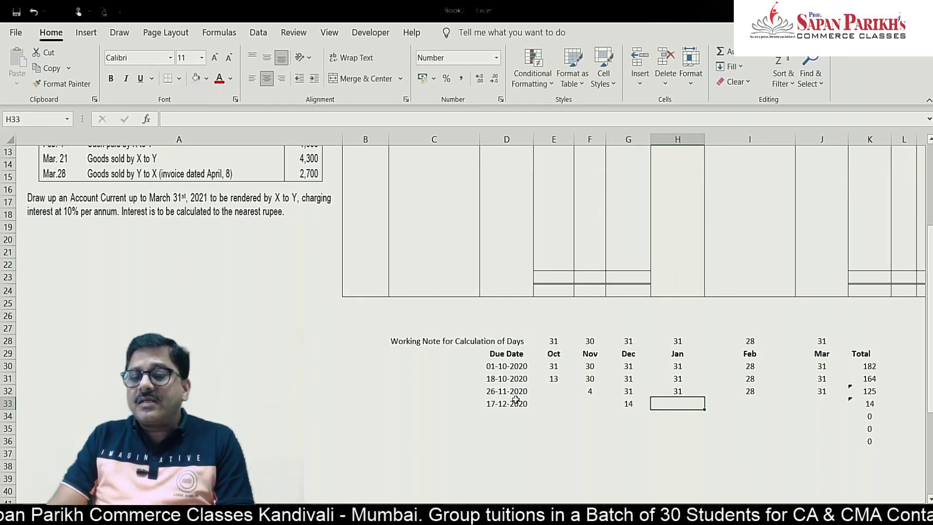
Copy the January to March days from the 26-11-2020 row (H32:J32) into the 17-12-2020 row starting at H33
key(Up)
key(shift+Right)
key(shift+Right)
key(ctrl+c)
key(Down)
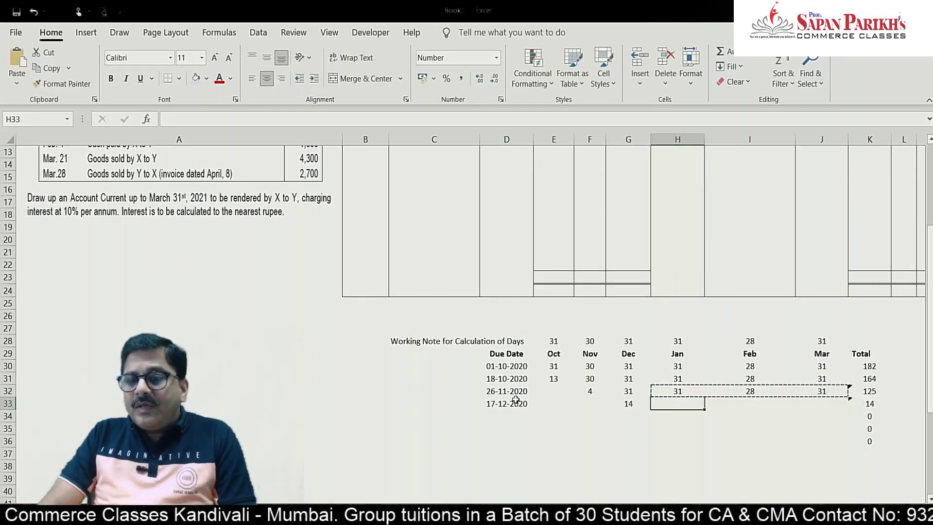
key(ctrl+v)
key(Down)
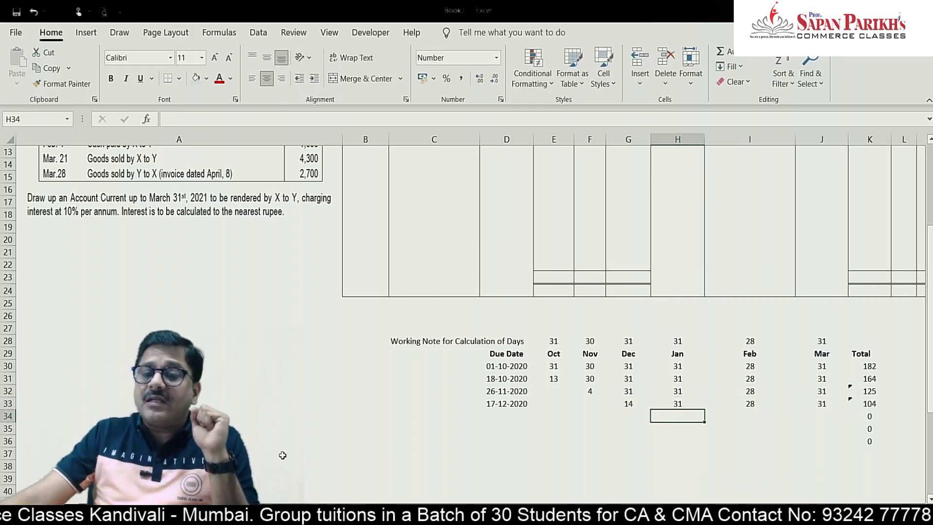
Enter the amount 3,500 in K10 and 104 days in L10 for the 07-12-2020 purchase
click(516, 402)
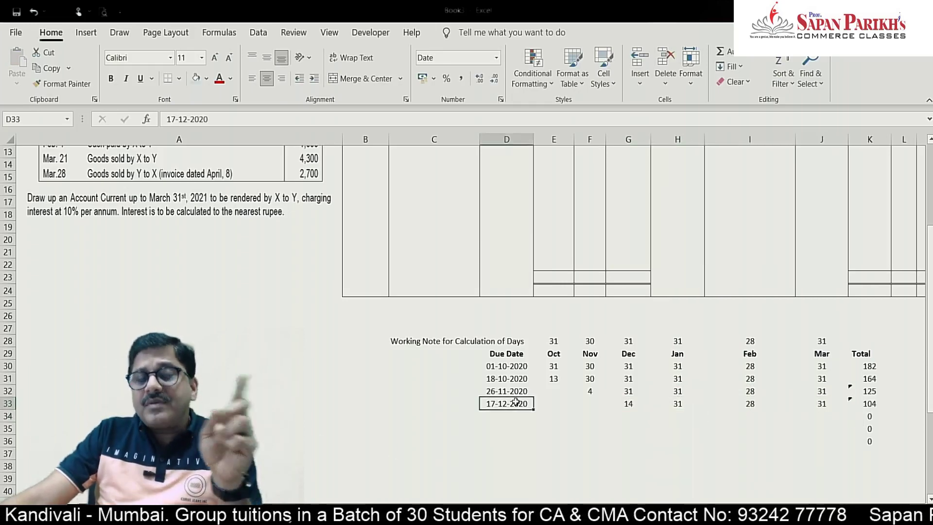
scroll(798, 319, up, 2)
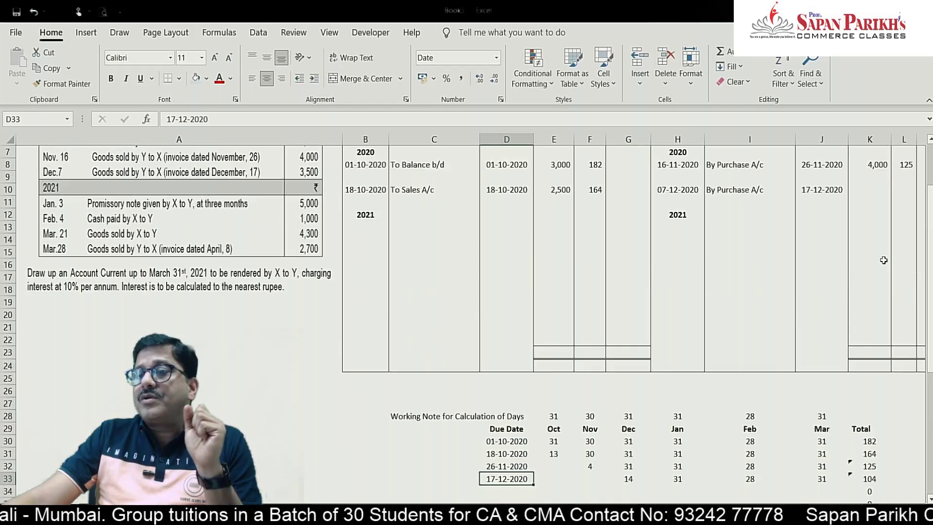
click(873, 192)
text(3,50)
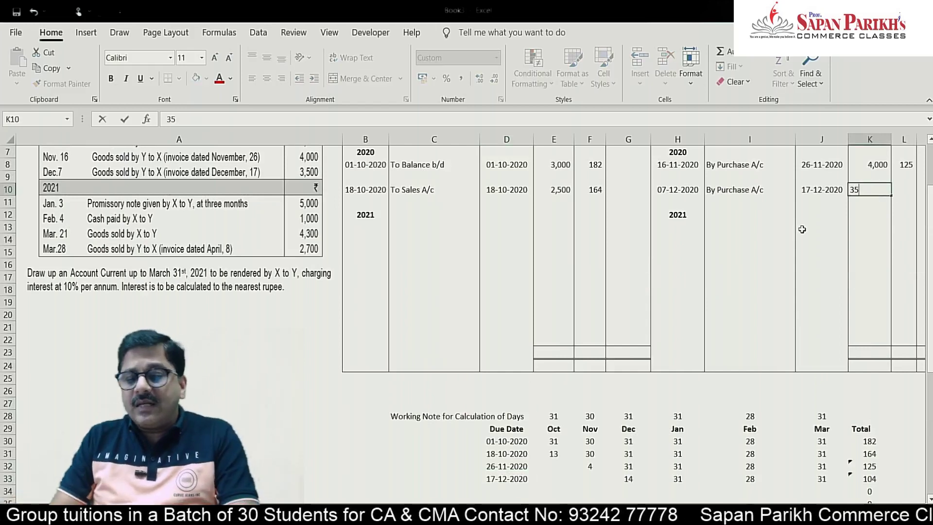
text(0)
key(Tab)
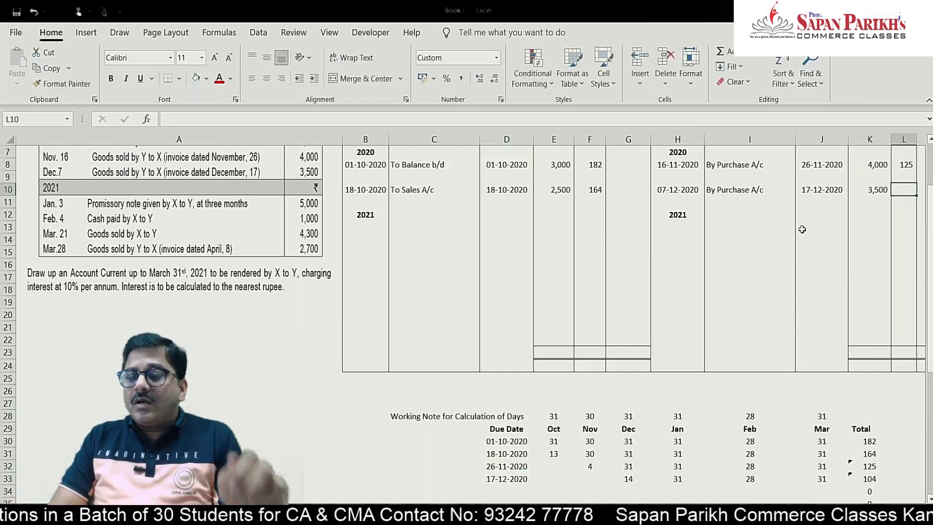
text(104)
key(Return)
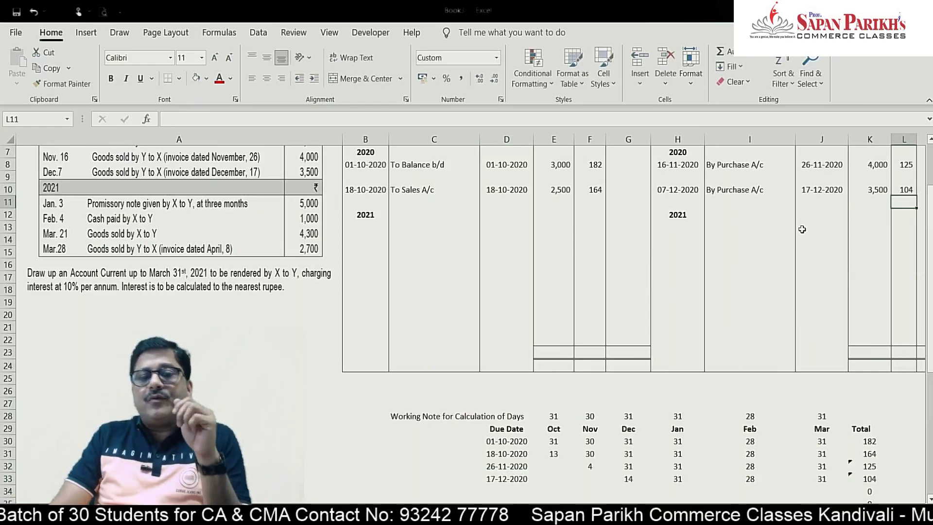
Enter the first 2021 debit transaction in row 13 with date 03-01-2021 and particulars To Bills Payable A/c
scroll(802, 229, up, 1)
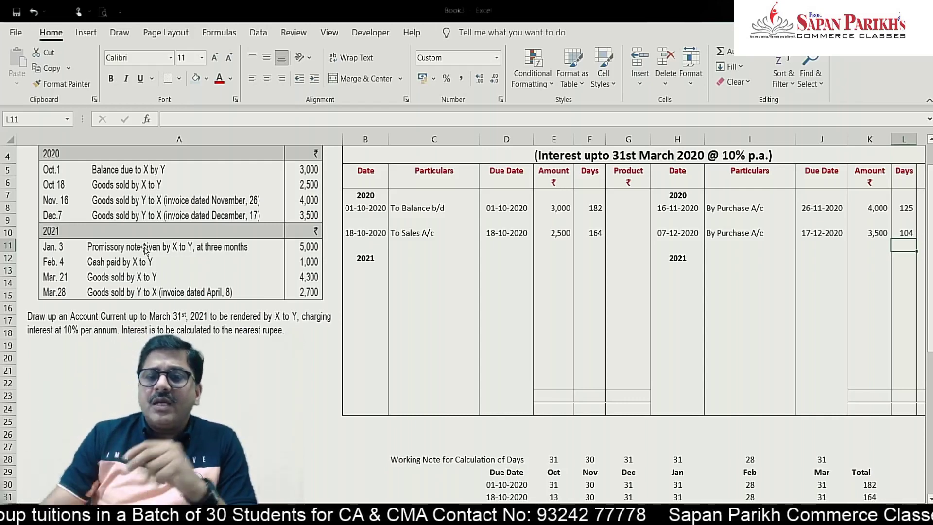
click(369, 196)
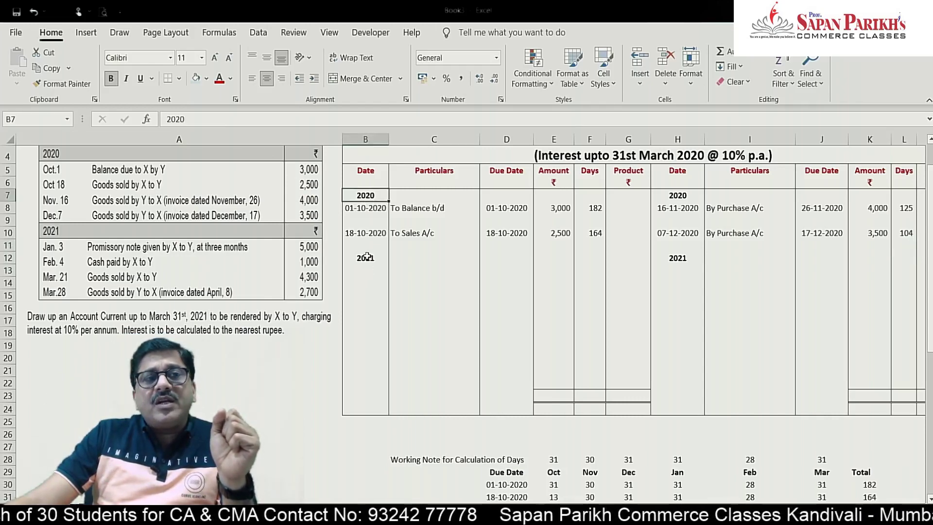
click(366, 256)
click(365, 272)
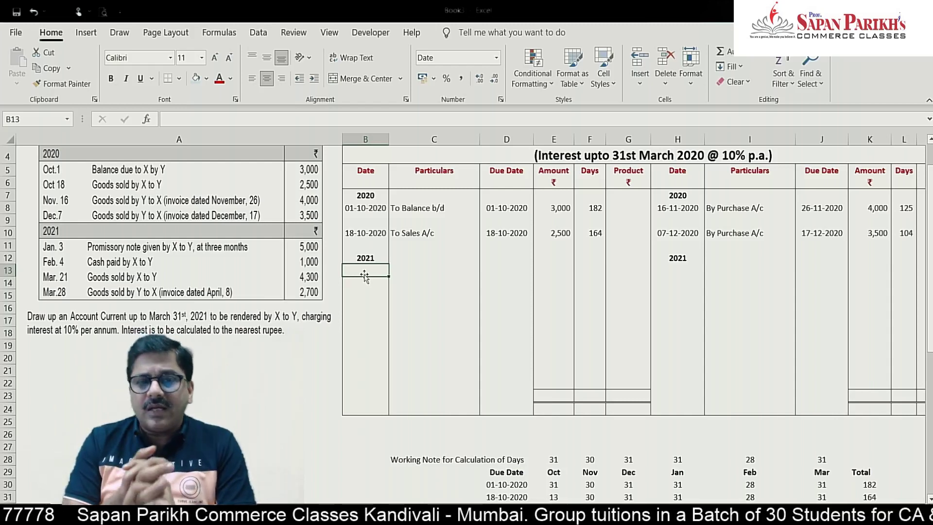
text(0)
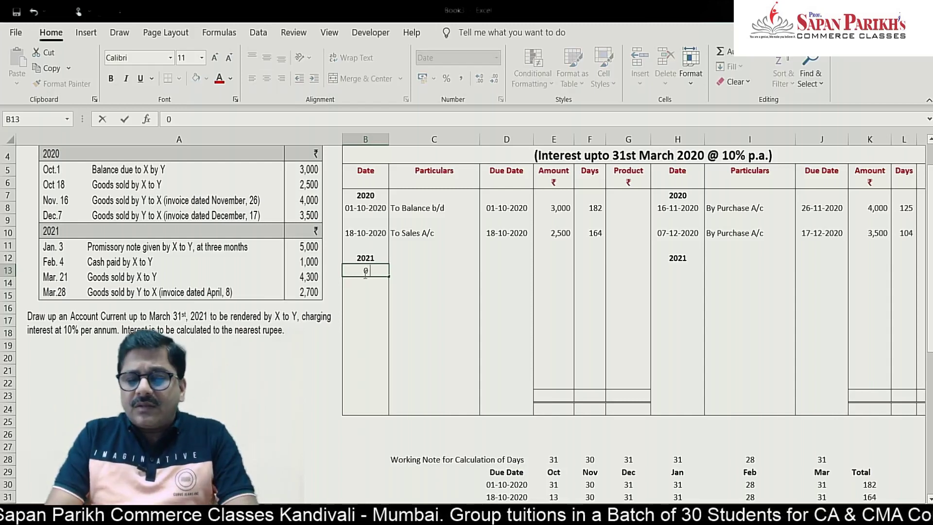
text(3-01-2021)
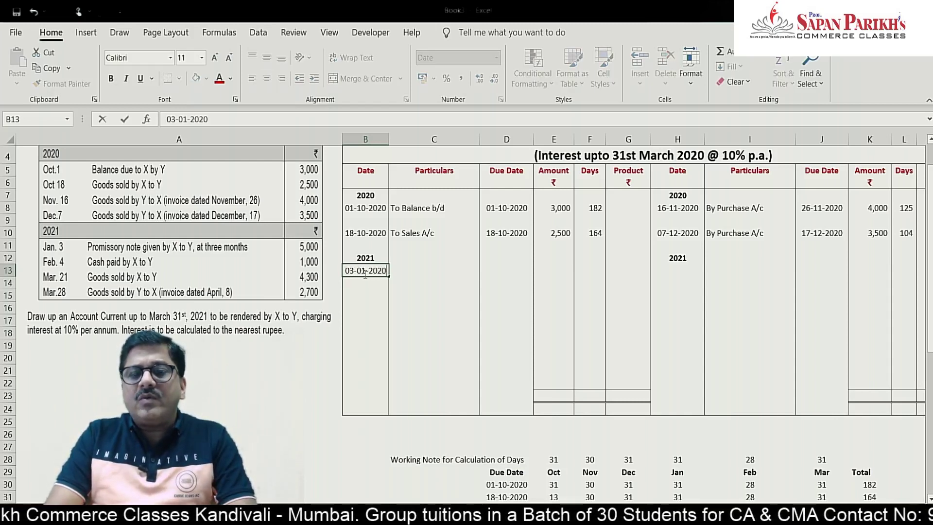
key(Tab)
text(T)
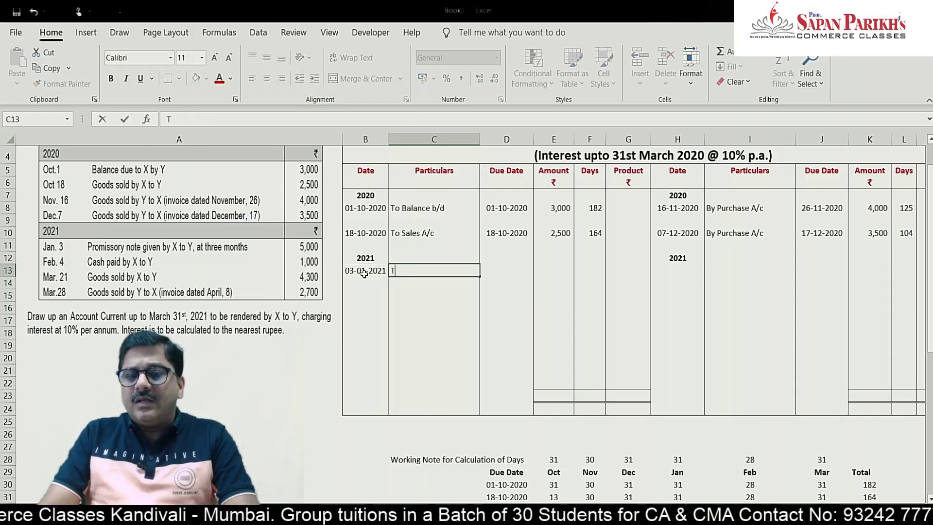
text(o Bills Pa)
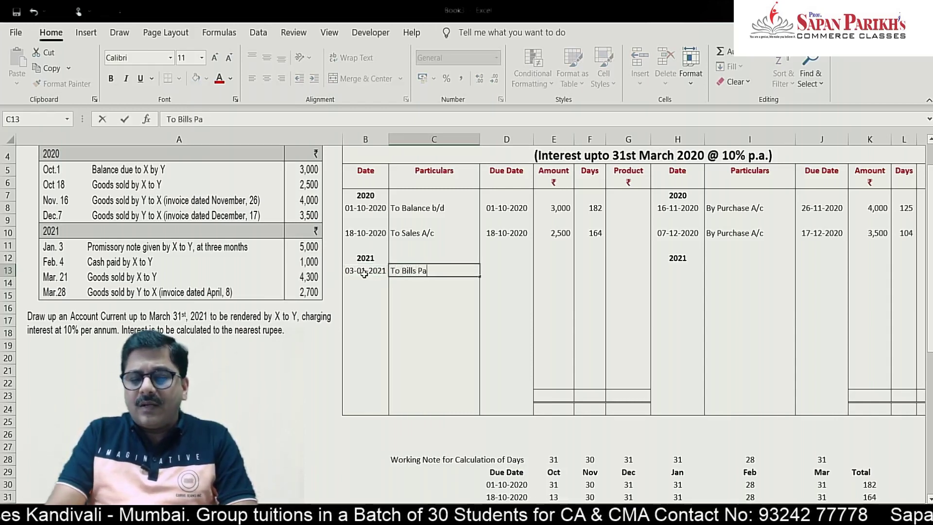
text(yable A/c)
key(Return)
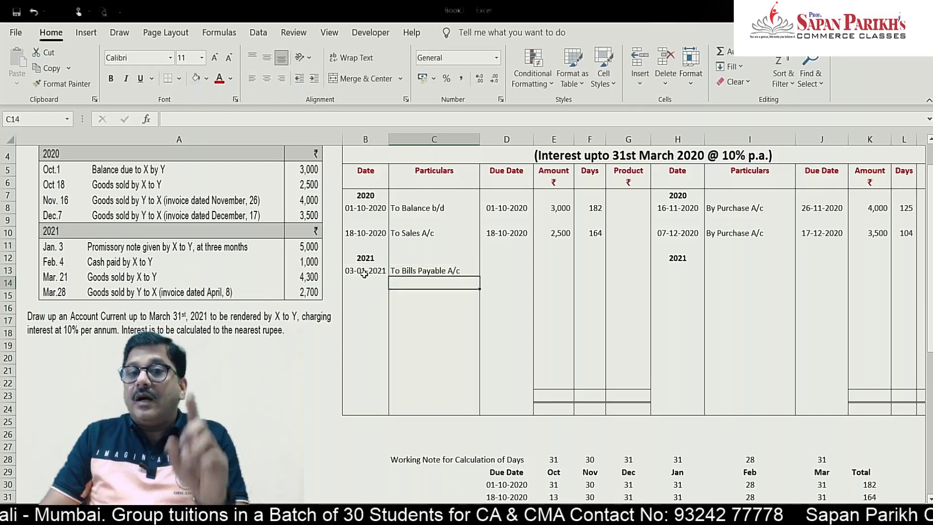
Enter the due date 06-04-2021 in D13 for the bills payable transaction dated 03-01-2021
key(Up)
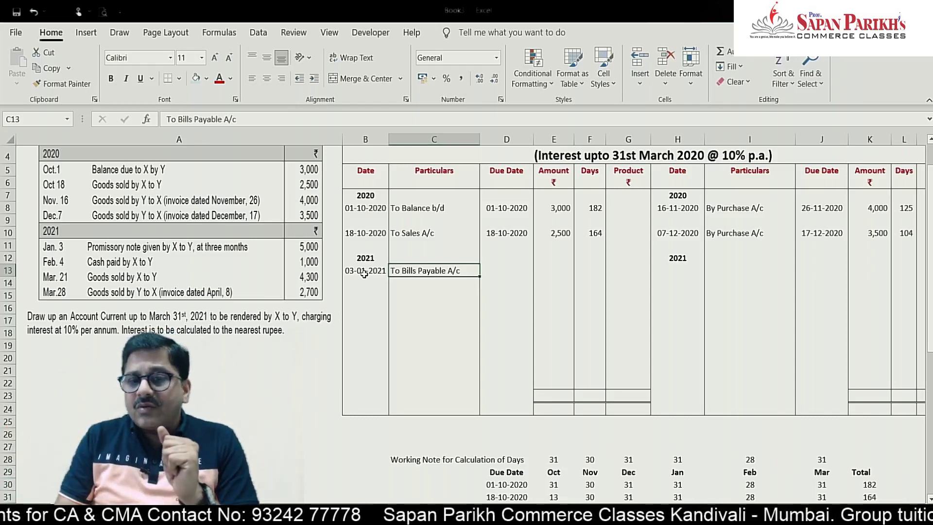
key(Tab)
text(06)
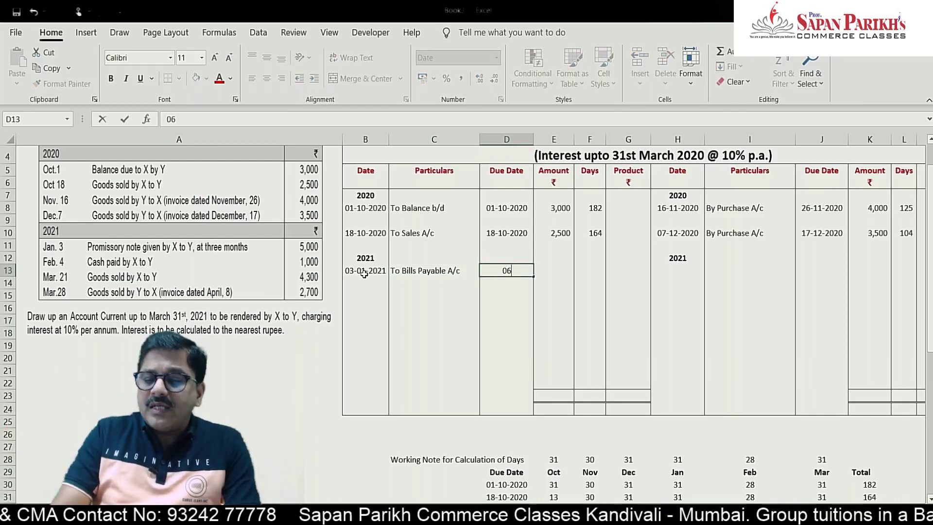
text(-04-20201)
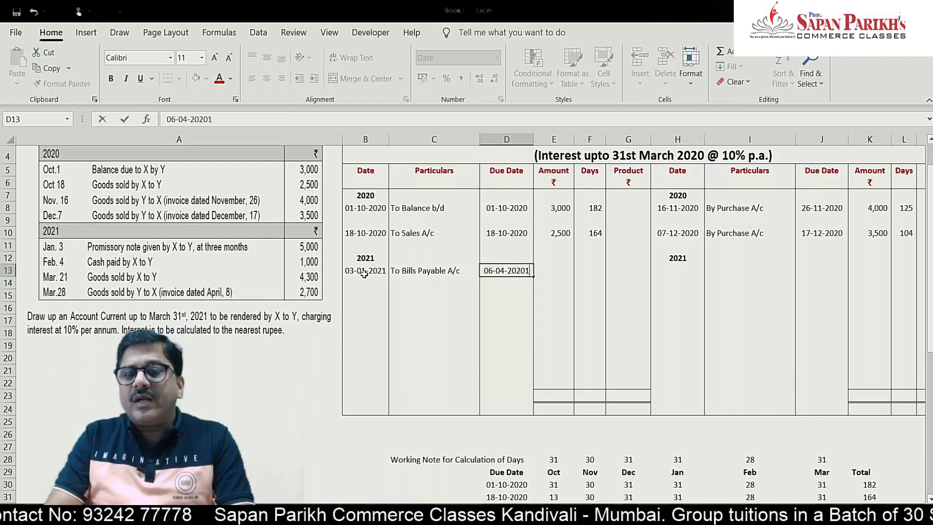
key(BackSpace)
key(BackSpace)
text(1)
key(Return)
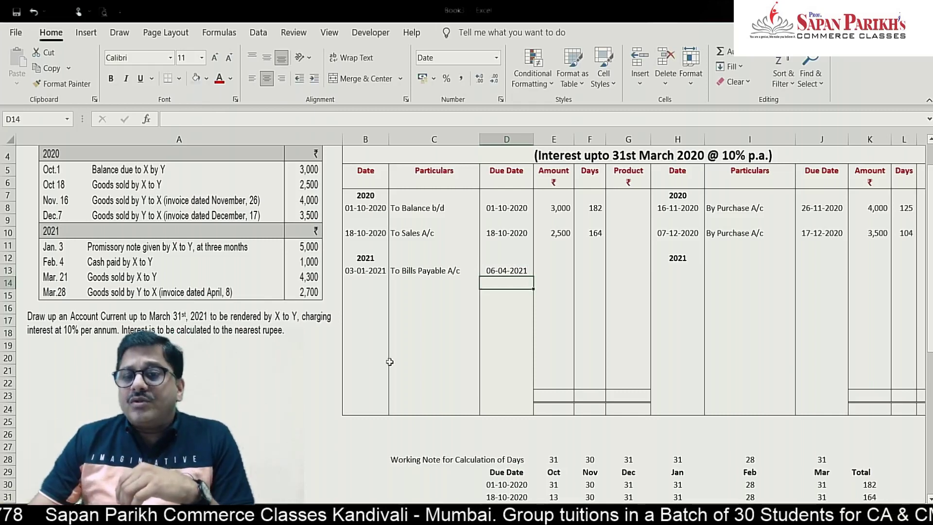
Enter the amount 5,000 in E13 and -6 days in F13 for the bills payable transaction
click(550, 267)
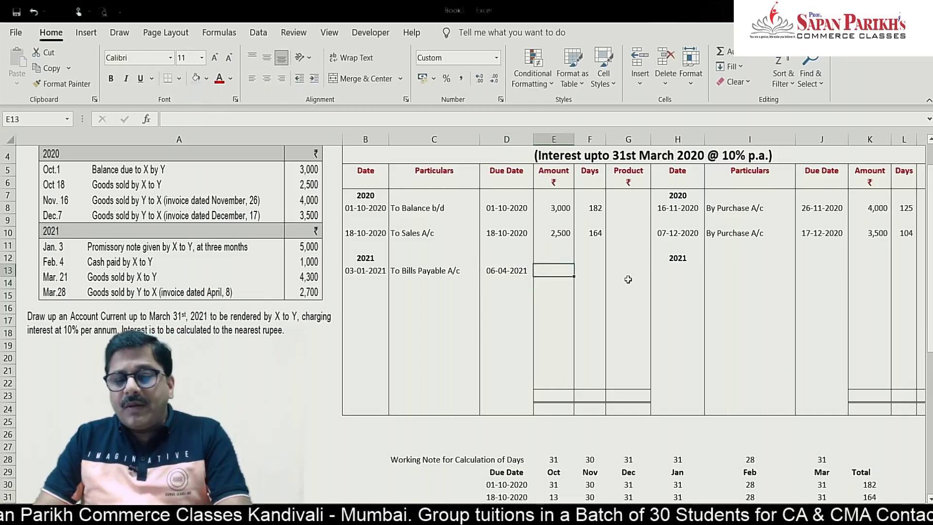
text(5000)
key(Tab)
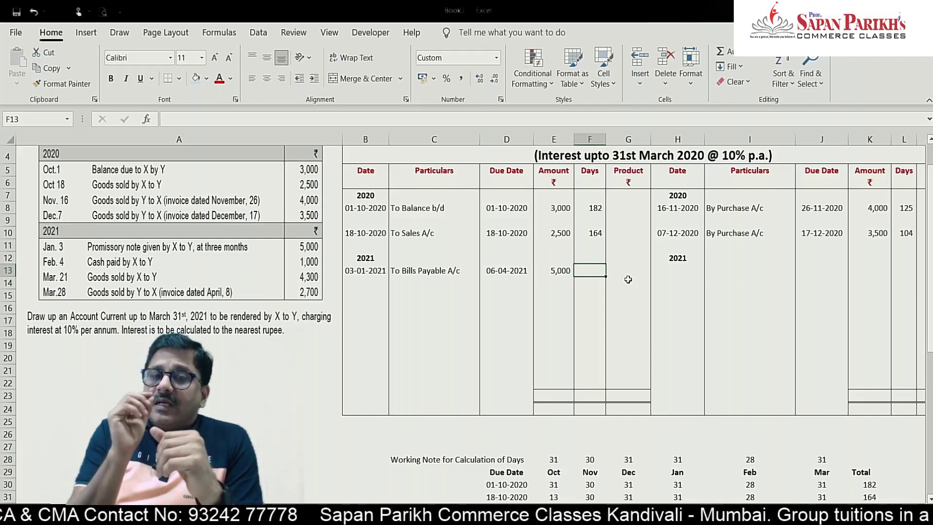
key(Left)
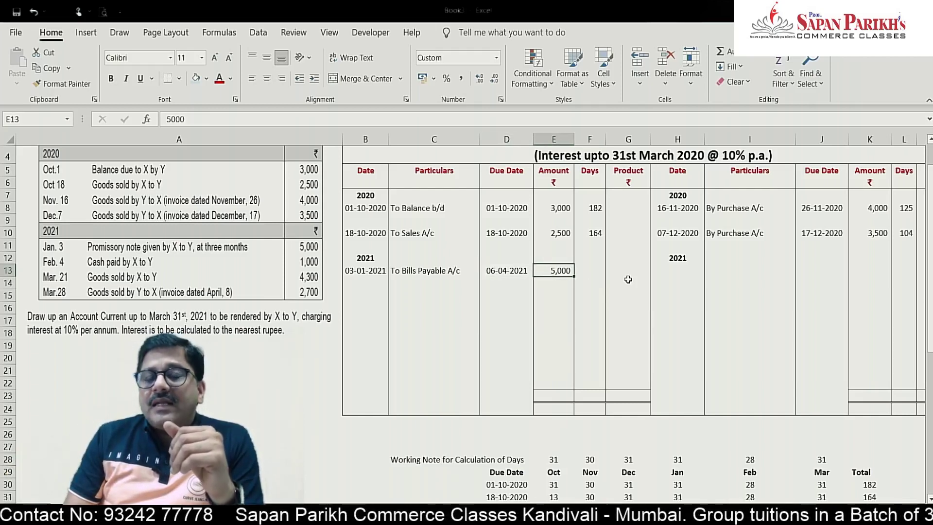
key(Left)
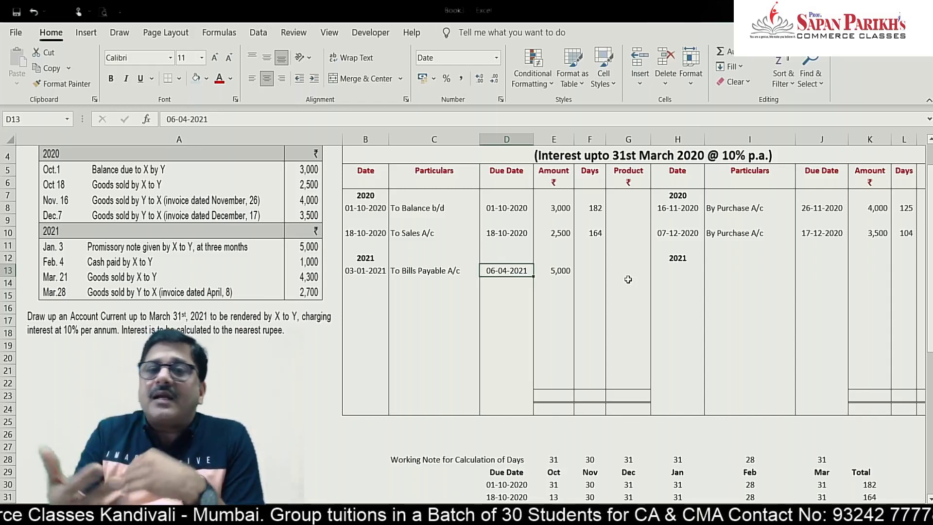
key(Right)
key(Right)
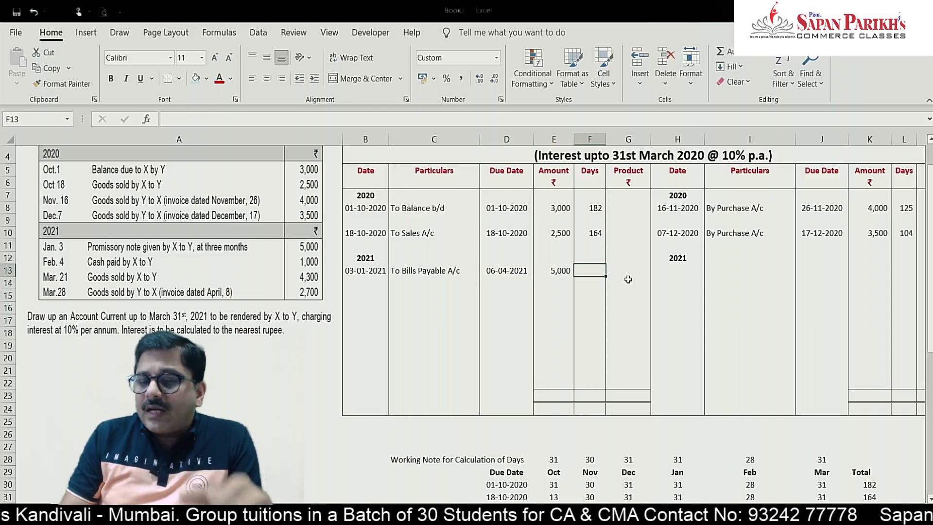
text(-6)
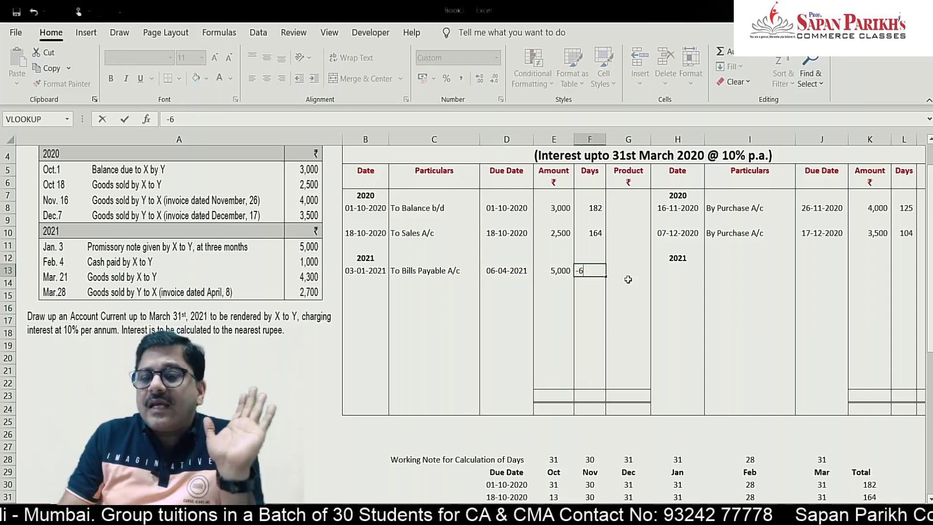
key(Return)
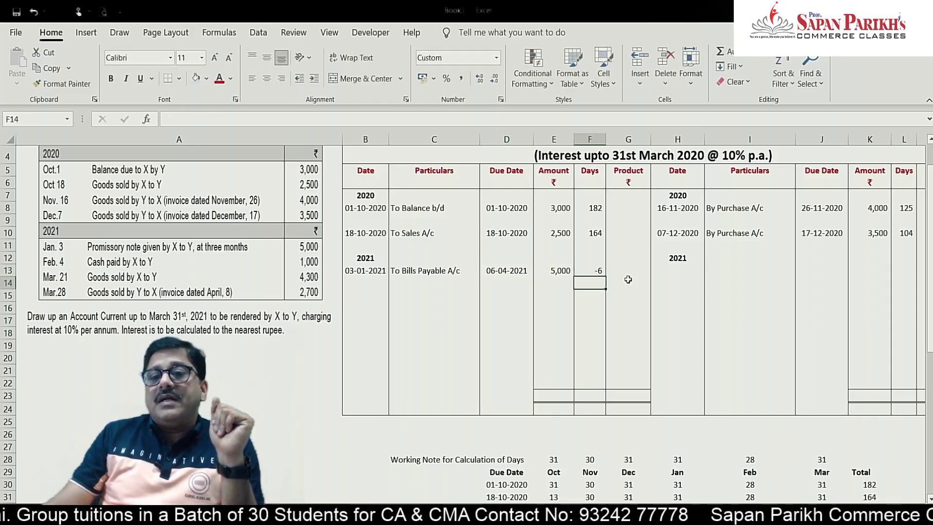
click(590, 235)
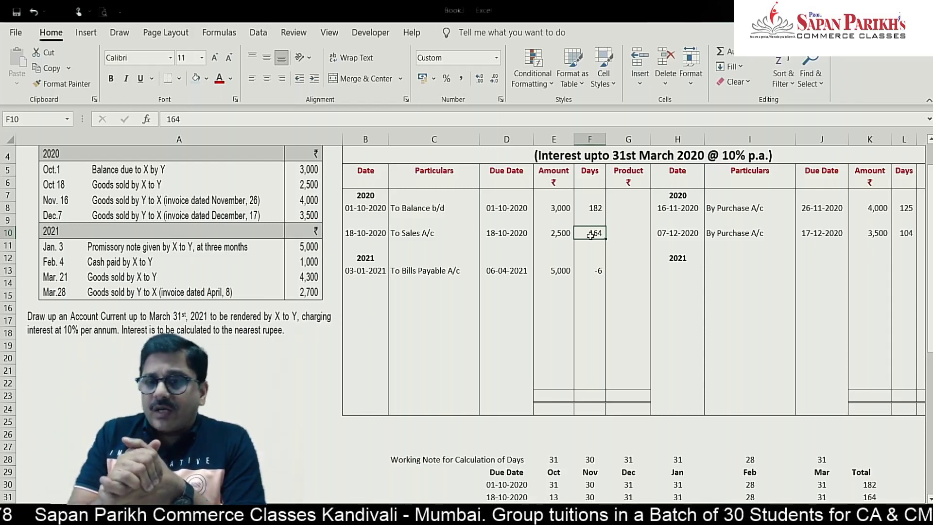
key(Down)
key(Down)
key(Down)
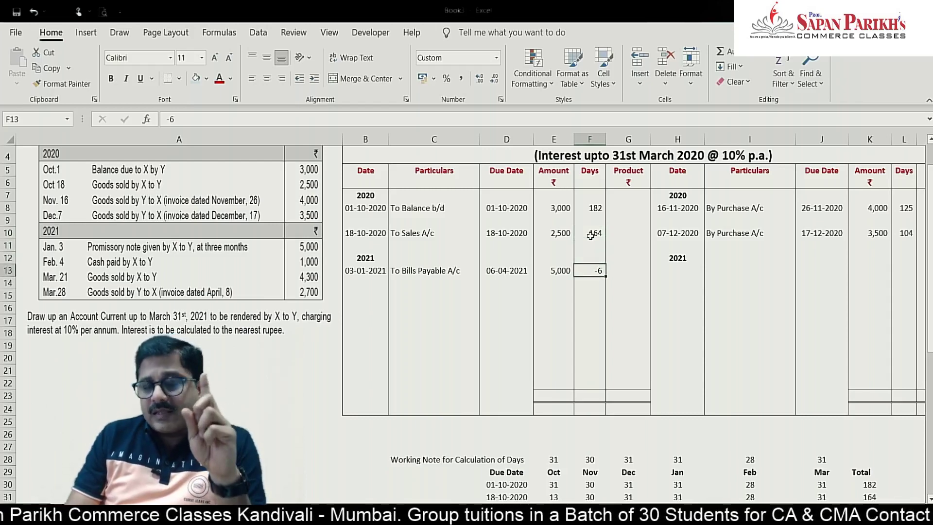
key(Right)
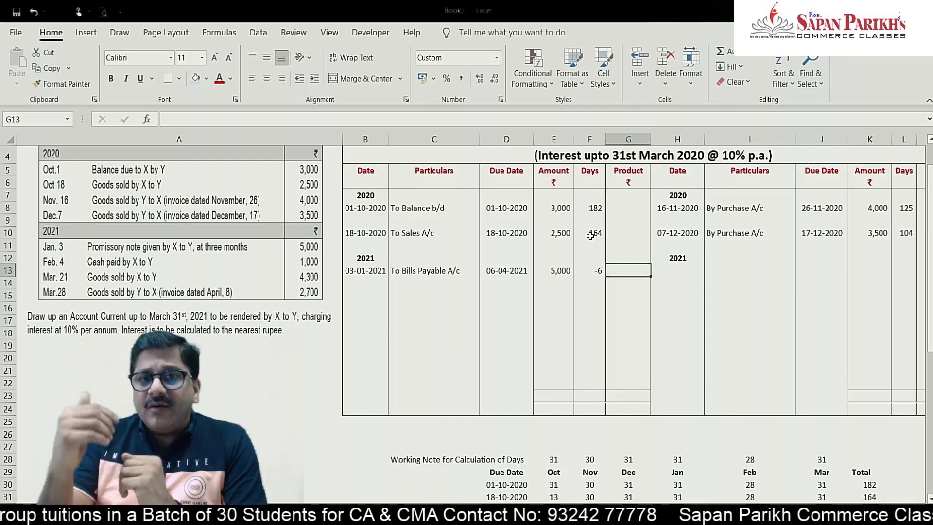
Enter the next debit transaction in row 15 with particulars To Cash A/c and date 04-02-2021
key(Left)
key(Left)
key(Left)
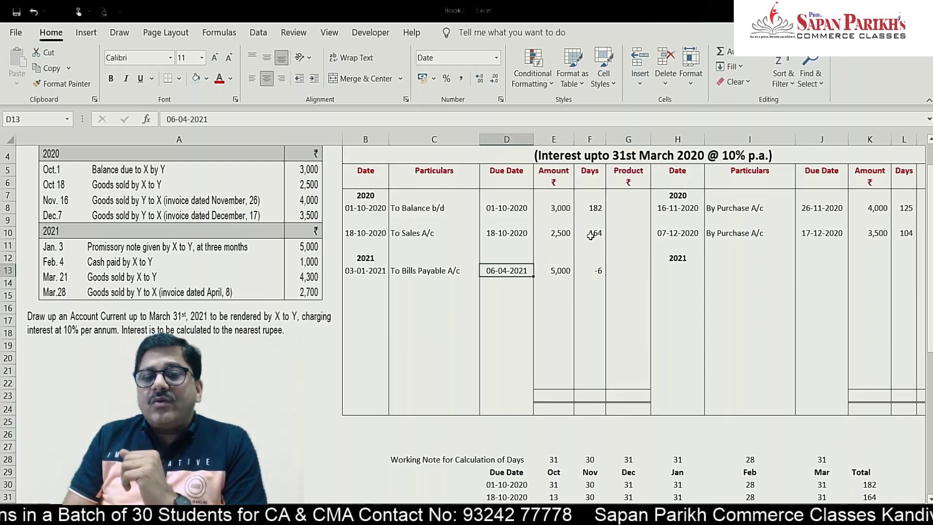
key(Left)
key(Down)
key(Down)
text(To C)
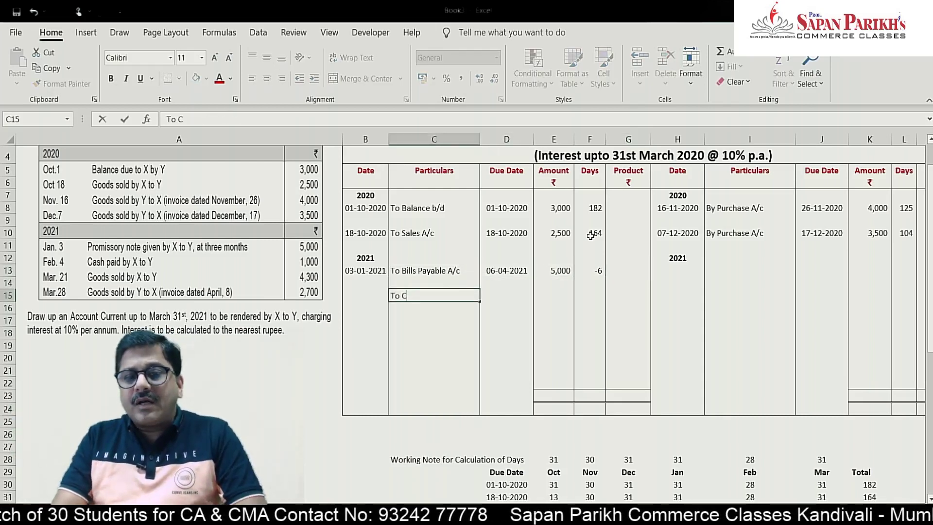
text(ash A/c)
key(Return)
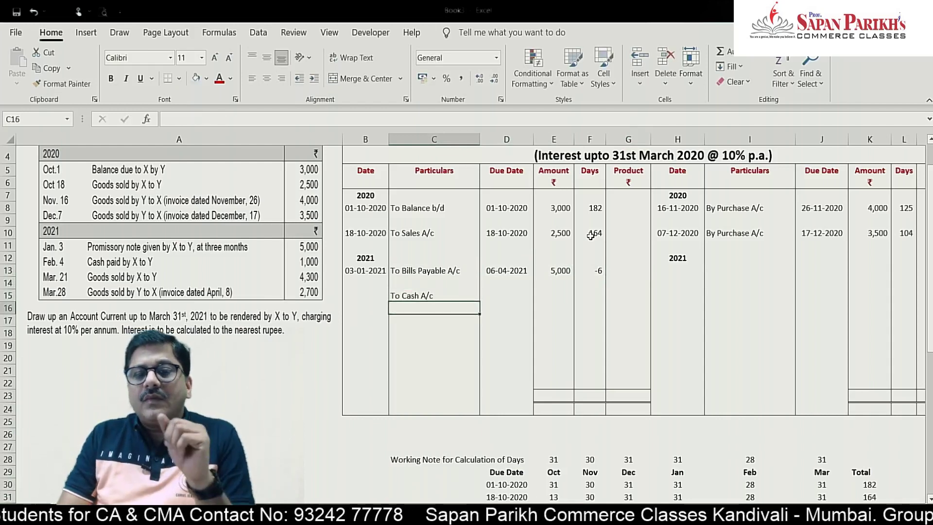
key(Up)
key(Left)
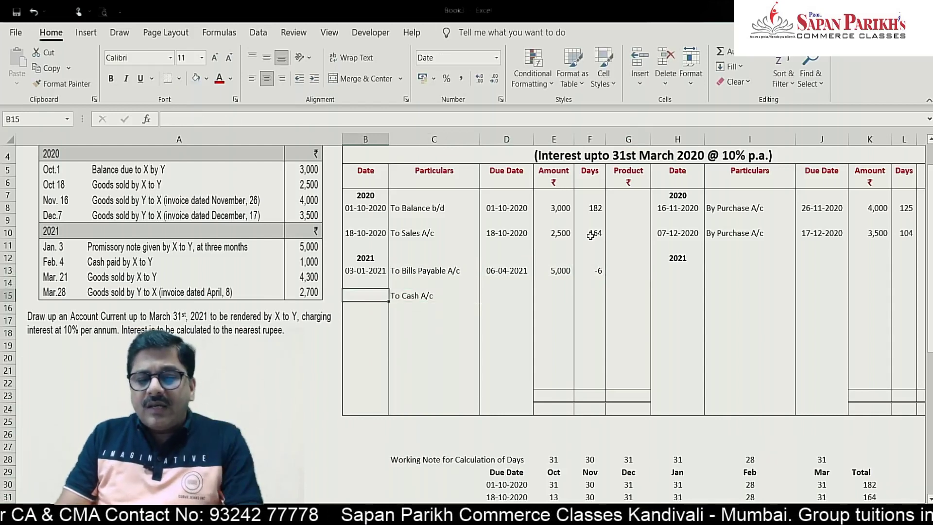
text(4-02-2)
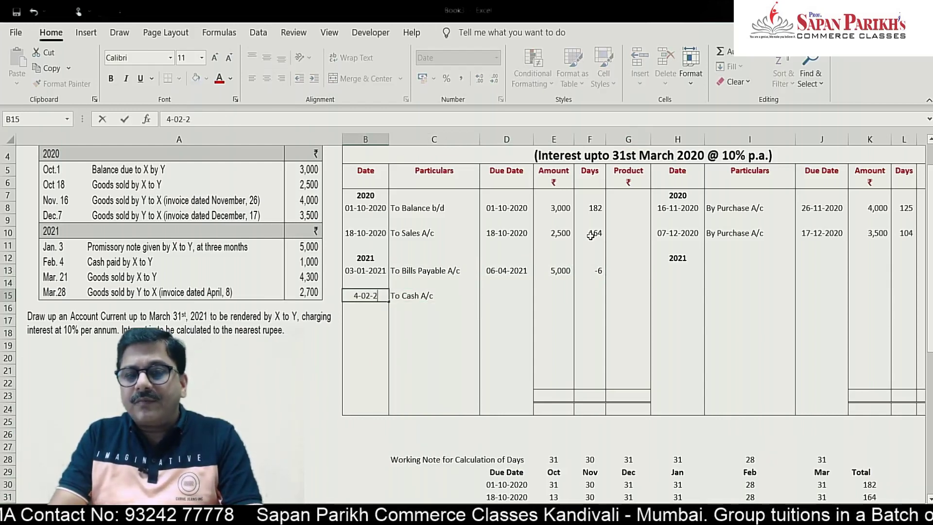
text(021)
Link the due date in D15 to the transaction date in B15 and enter the amount 1,000 in E15
key(Tab)
key(Tab)
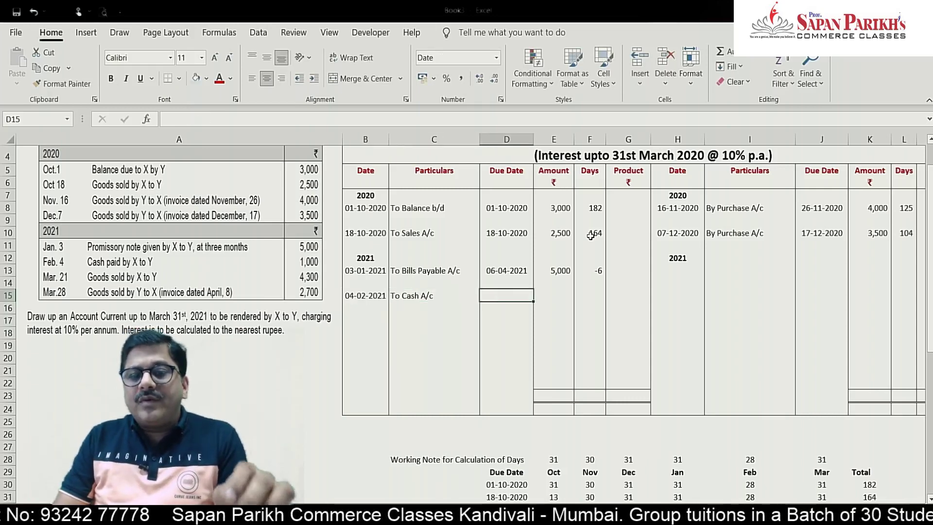
text(=)
key(Left)
key(Left)
key(ctrl+Return)
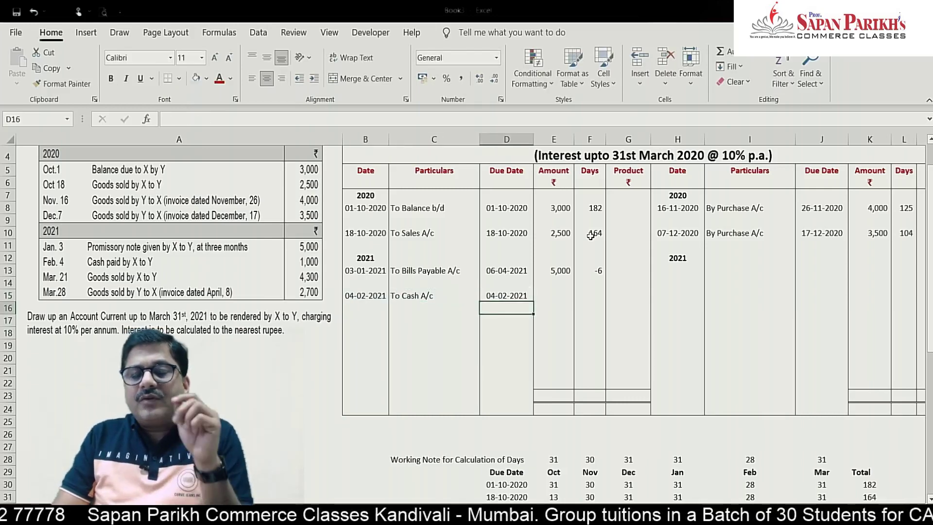
key(Right)
text(1000)
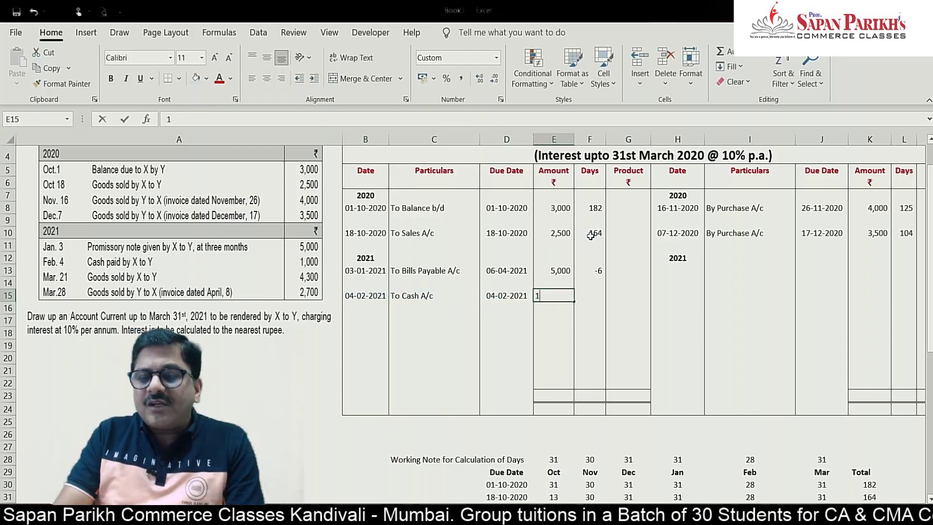
key(Return)
Add the due date 04-02-2021 in D34 of the working note for calculation of days
key(Down)
key(Down)
key(Down)
key(Down)
key(Down)
key(Down)
key(Down)
key(Down)
key(Down)
key(Down)
key(Down)
key(Down)
key(Down)
key(Down)
key(Down)
key(Down)
key(Down)
key(Down)
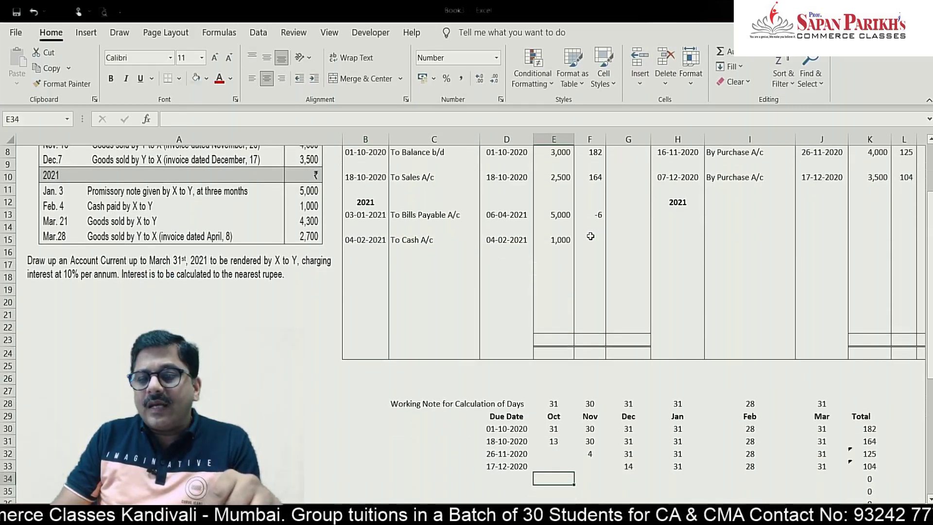
key(Left)
text(4-)
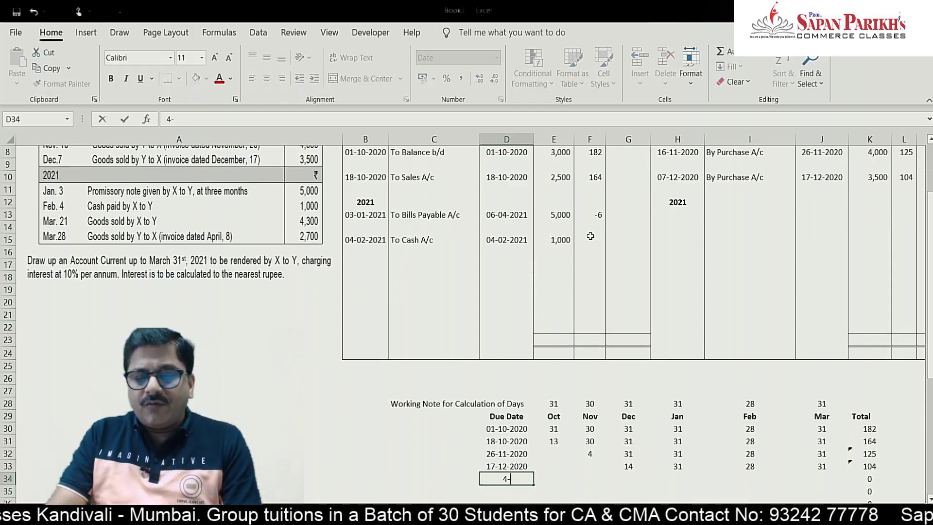
text(02-2021)
key(Tab)
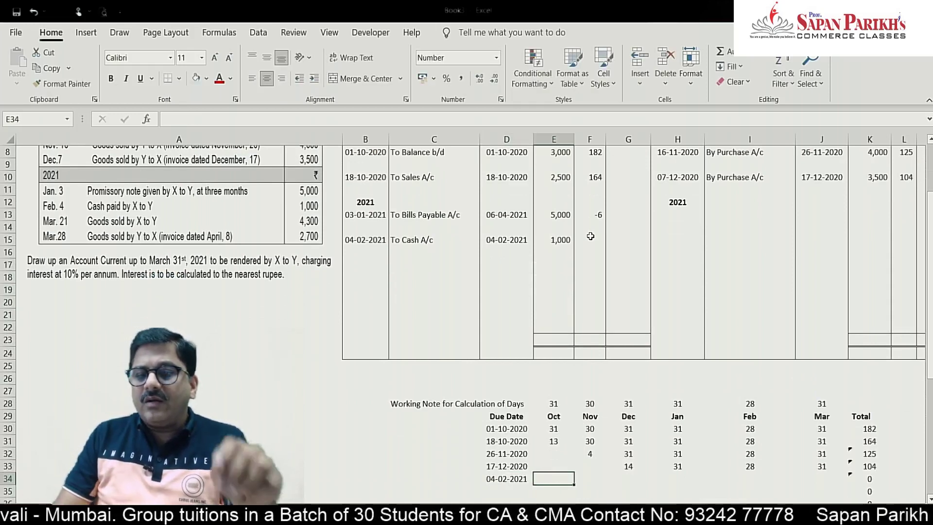
Enter 24 February days in I34 and 31 March days in J34 for the 04-02-2021 due date
key(Right)
key(Right)
key(Right)
key(Right)
text(2)
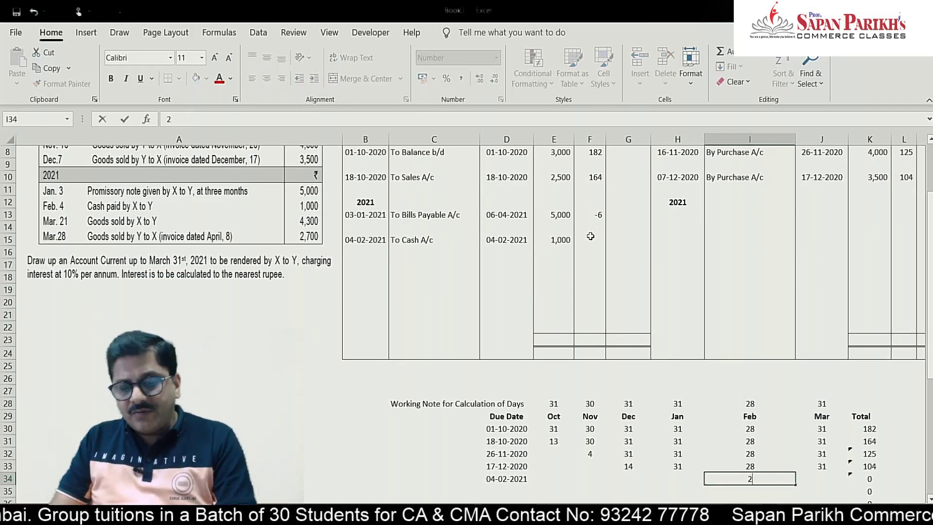
text(4)
key(Tab)
text(31)
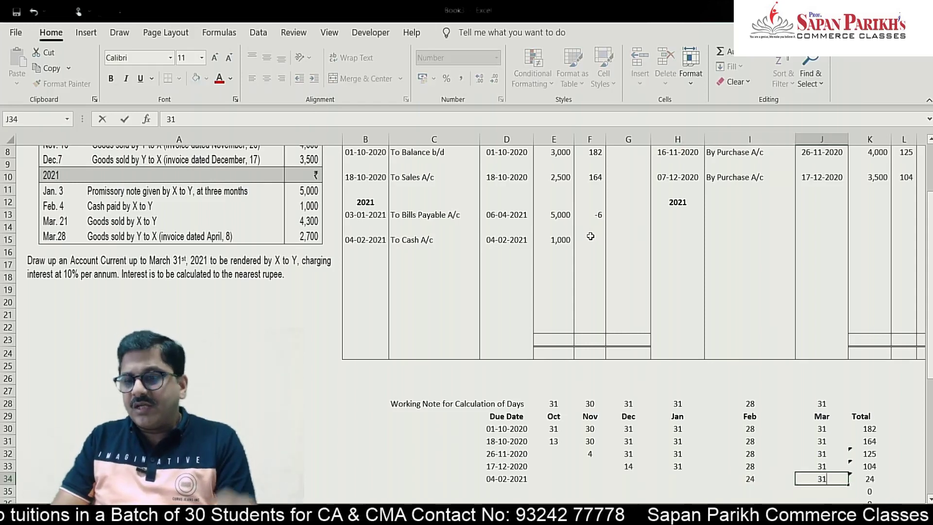
key(Return)
Enter 55 days in F15 for the cash transaction dated 04-02-2021
click(590, 237)
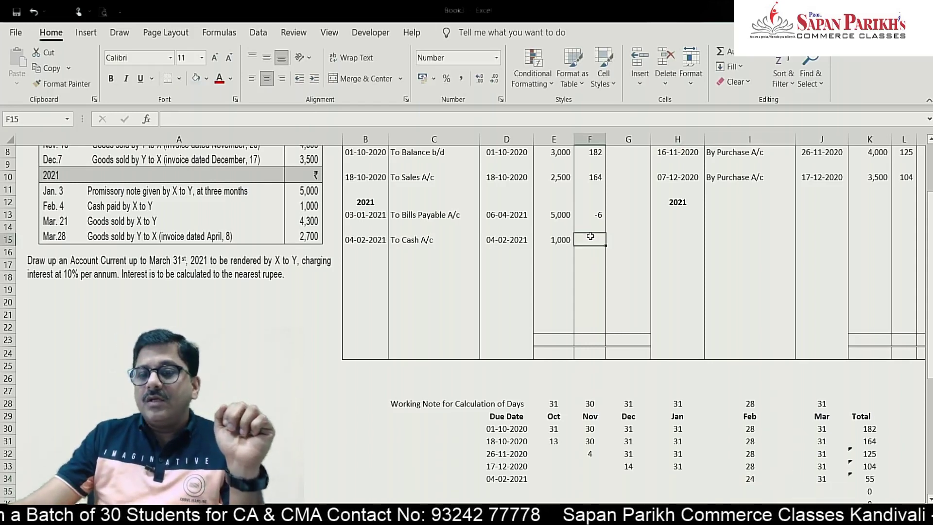
text(55)
key(Return)
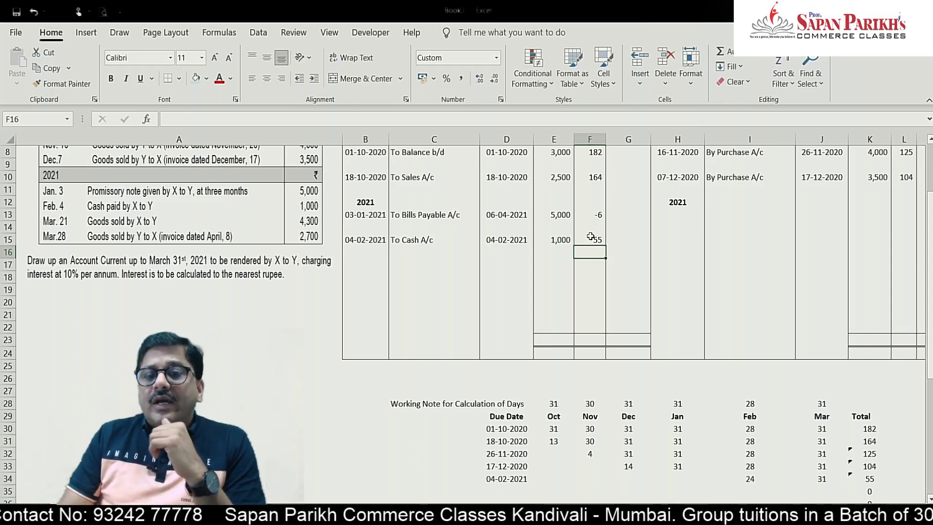
Enter the next debit transaction in row 17 with particulars To Sales A/c and date 21-03-2021
key(Left)
key(Left)
key(Left)
key(Down)
text(To )
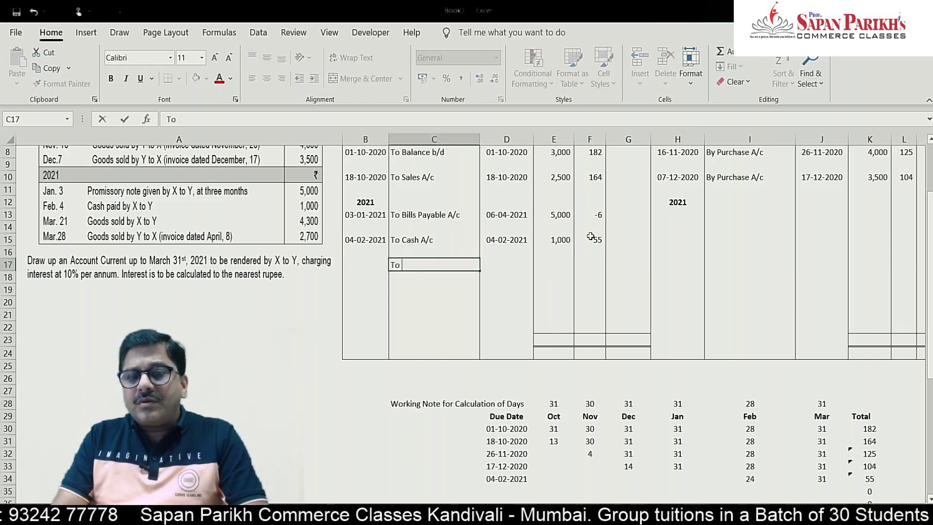
text(Sales A/c)
key(Return)
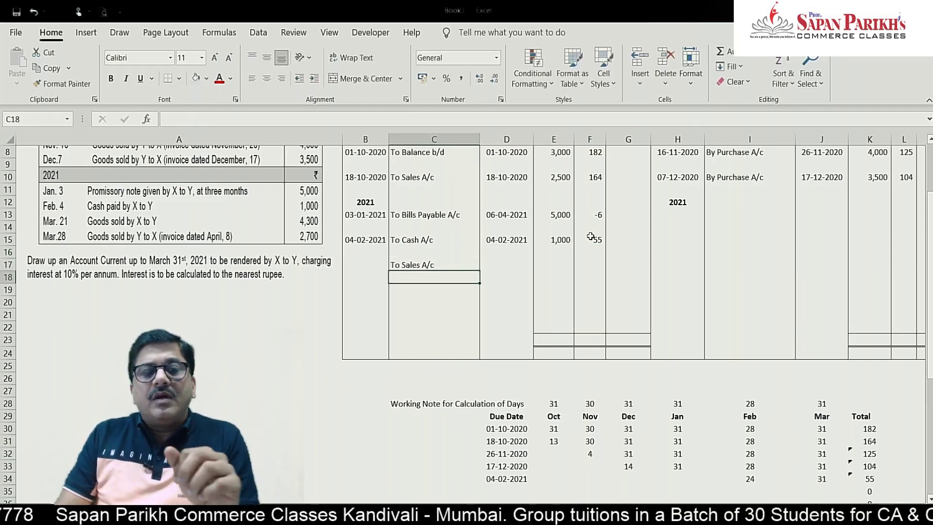
key(Up)
key(Left)
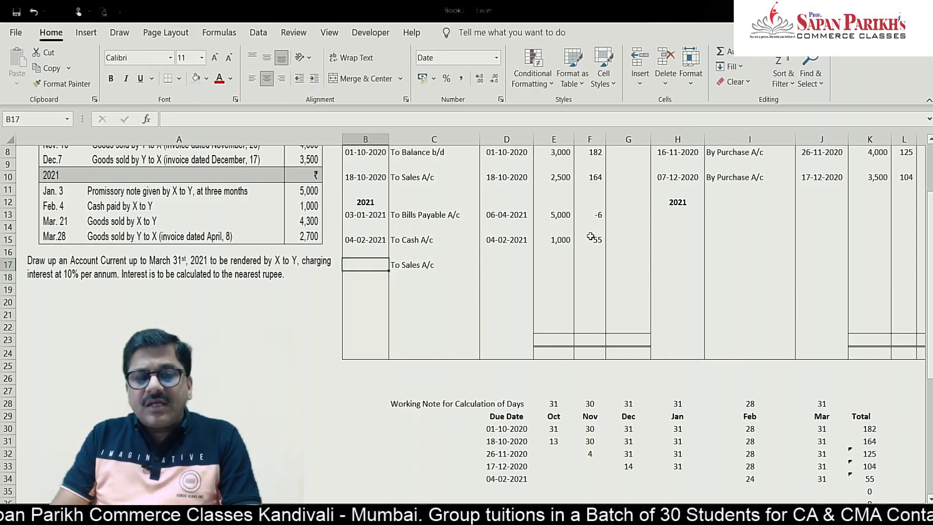
text(21-0)
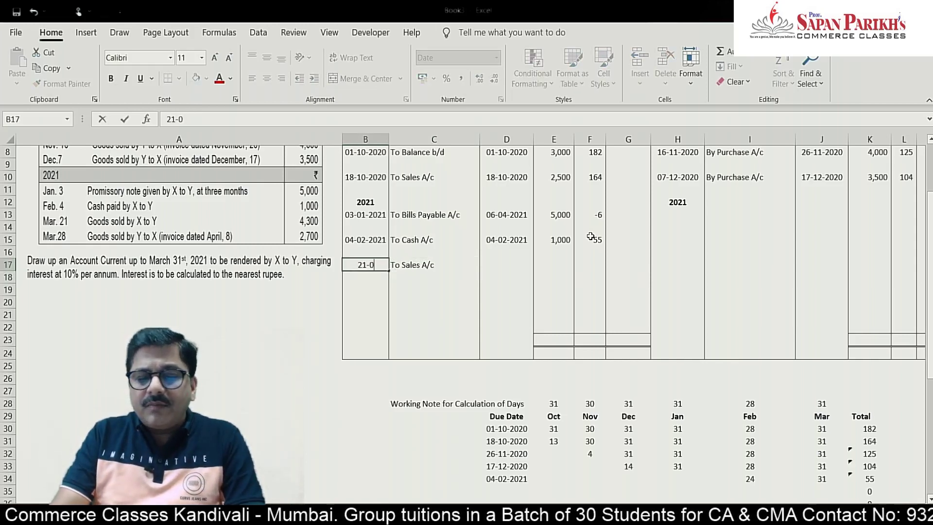
text(3-2021)
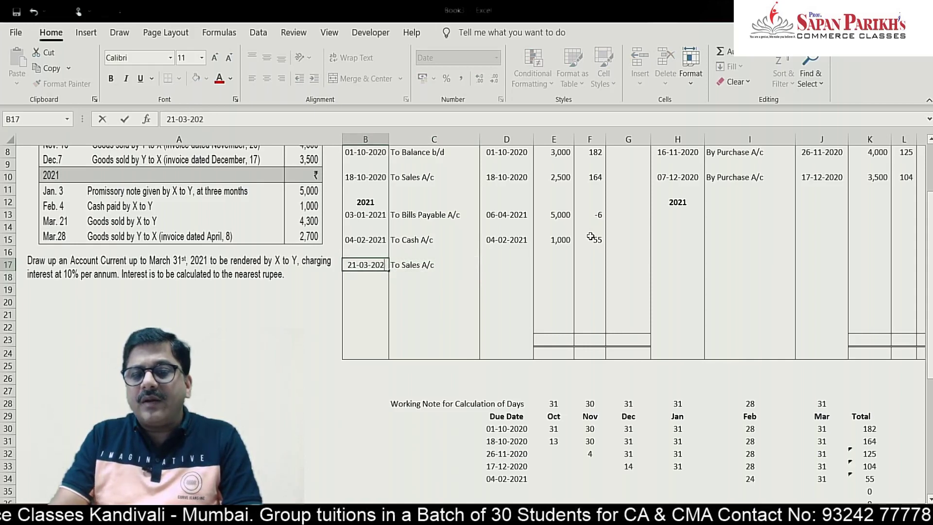
key(Return)
Add the due date 21-03-2021 in D35 of the working note for calculation of days
key(Down)
key(Down)
key(Down)
key(Down)
key(Down)
key(Down)
key(Down)
key(Down)
key(Down)
key(Down)
key(Down)
key(Down)
key(Down)
key(Down)
key(Down)
key(Down)
key(Down)
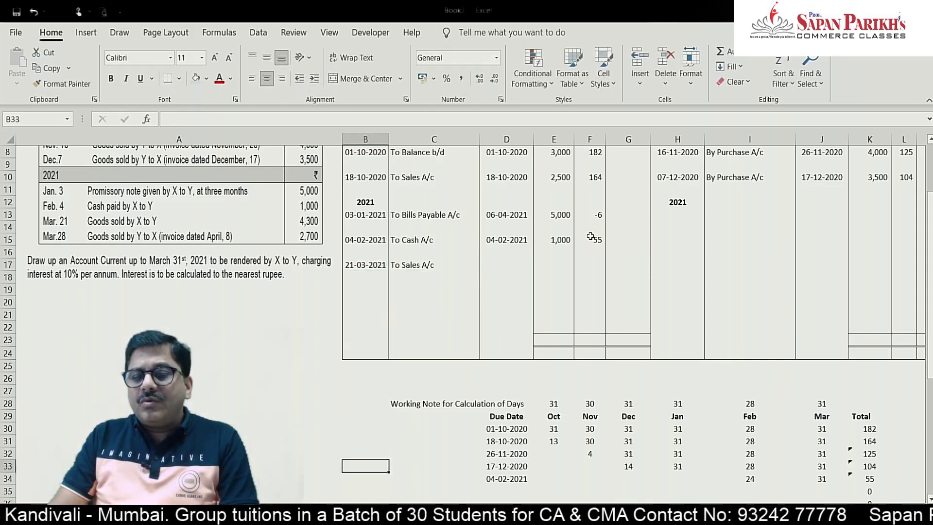
key(Right)
key(Right)
text(21-0)
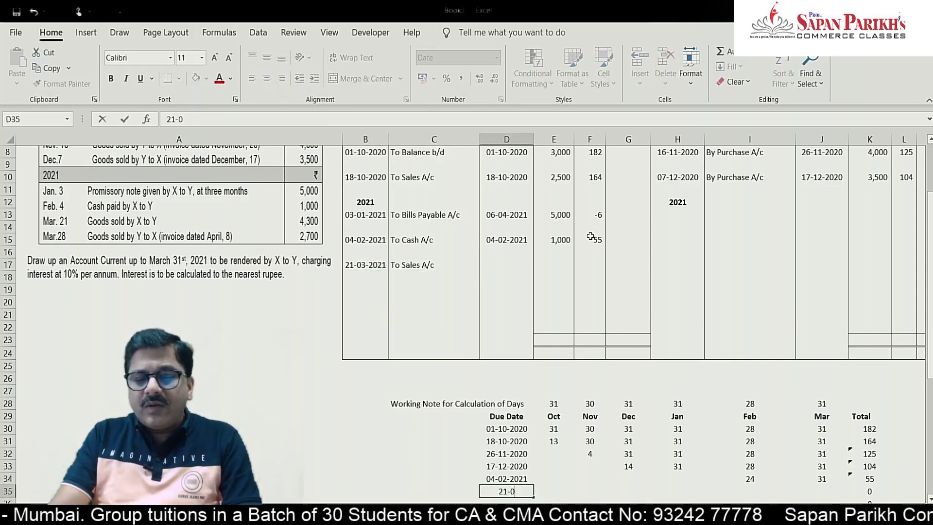
text(3-2021)
Enter 10 March days in J35 for the 21-03-2021 due date
key(Right)
key(Right)
key(Right)
key(Right)
key(Right)
key(Right)
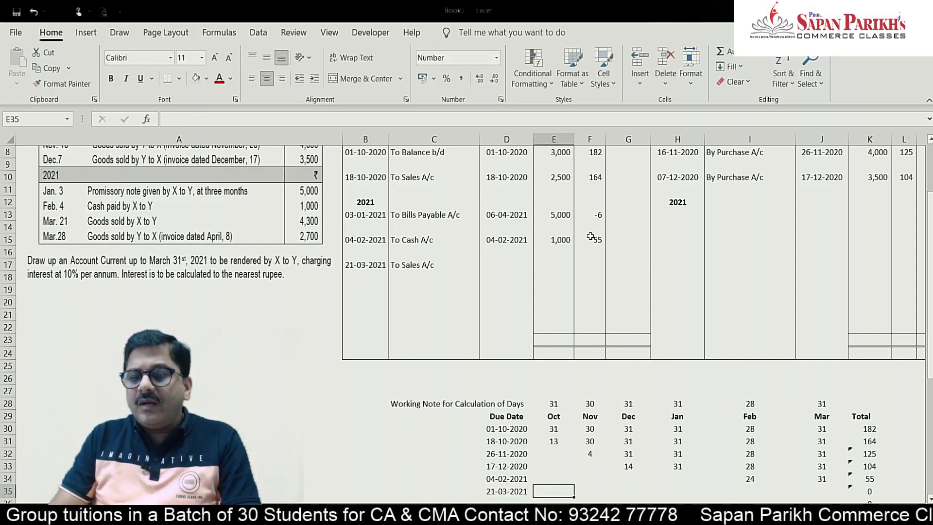
text(7)
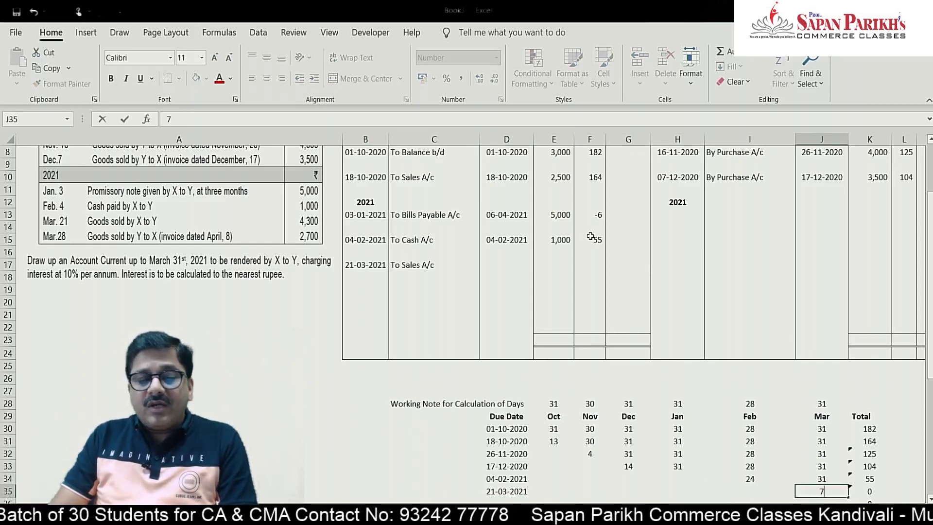
key(Escape)
text(10)
key(Return)
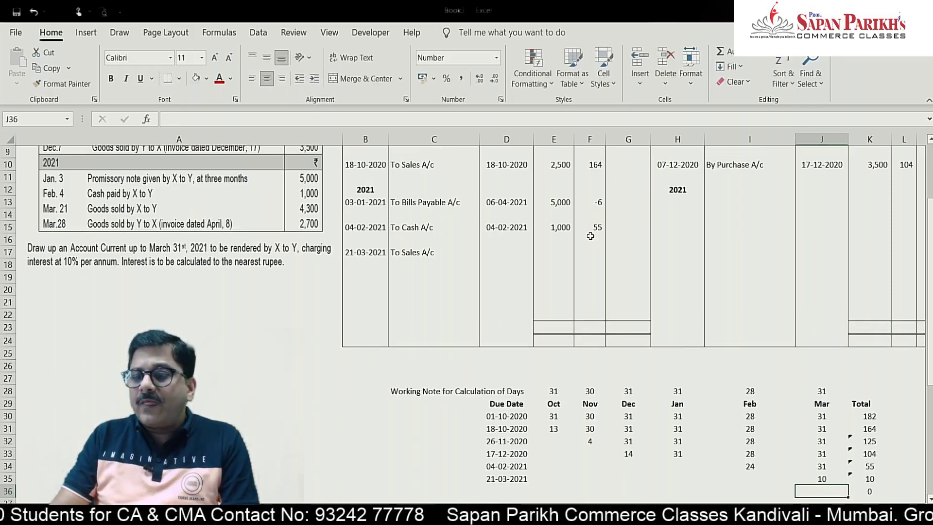
key(Return)
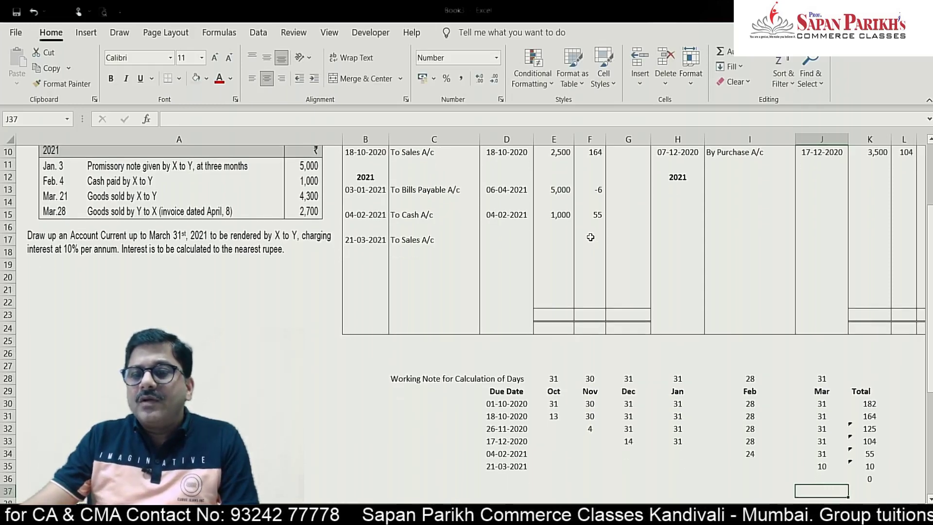
Enter 10 days in F17 and the amount 4300 in E17 for the 21-03-2021 sales transaction
click(591, 236)
text(10)
key(Left)
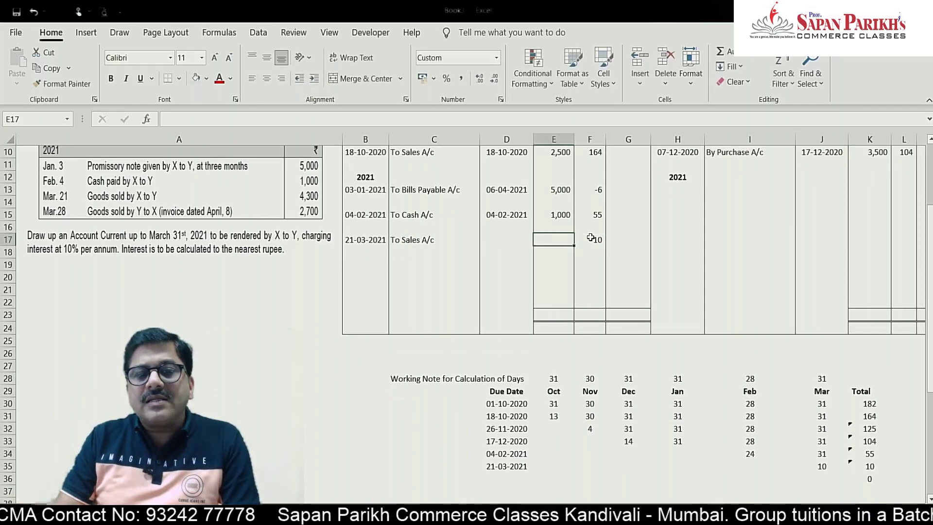
text(4300)
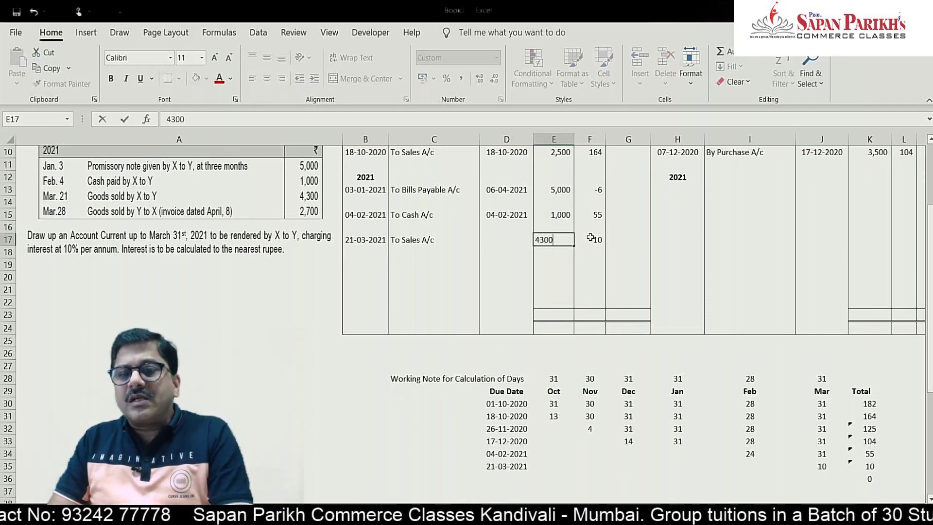
Copy the transaction date 21-03-2021 from B17 into the due date cell D17
key(Left)
key(Left)
key(Left)
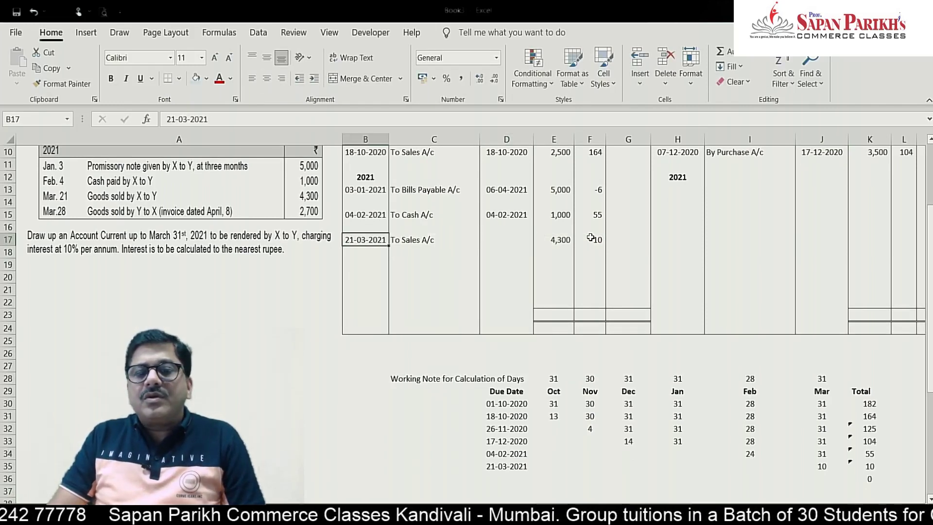
key(ctrl+c)
key(Right)
key(Right)
key(ctrl+v)
key(Escape)
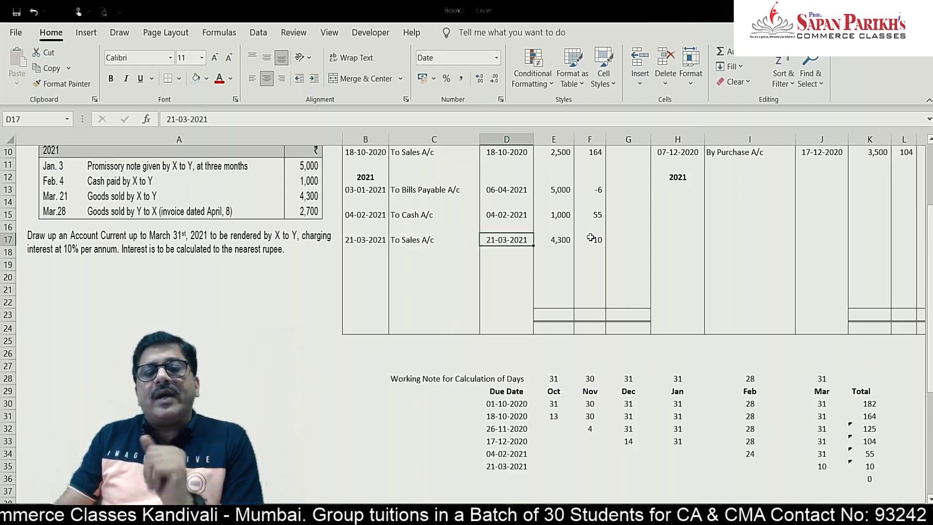
Enter the 2021 credit transaction in row 13 with date 28-03-2021 and particulars By Purchase A/c
click(678, 190)
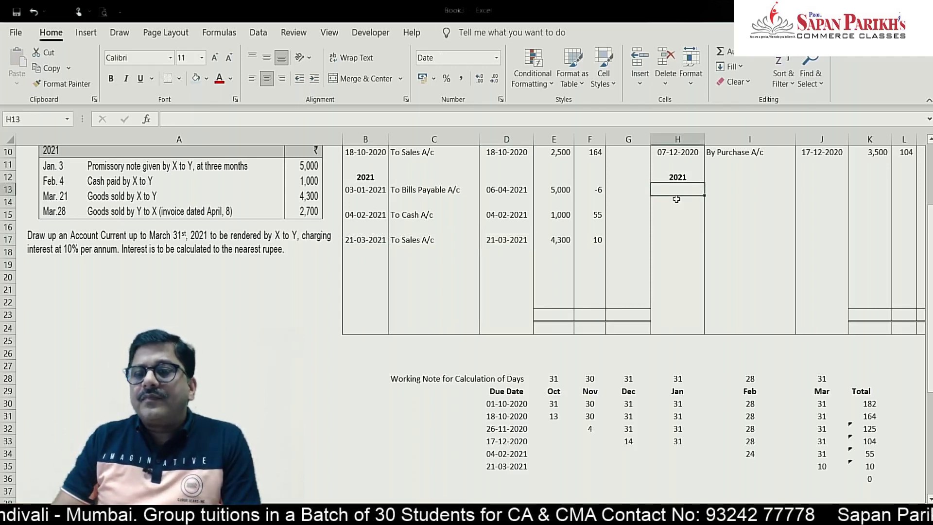
text(28-)
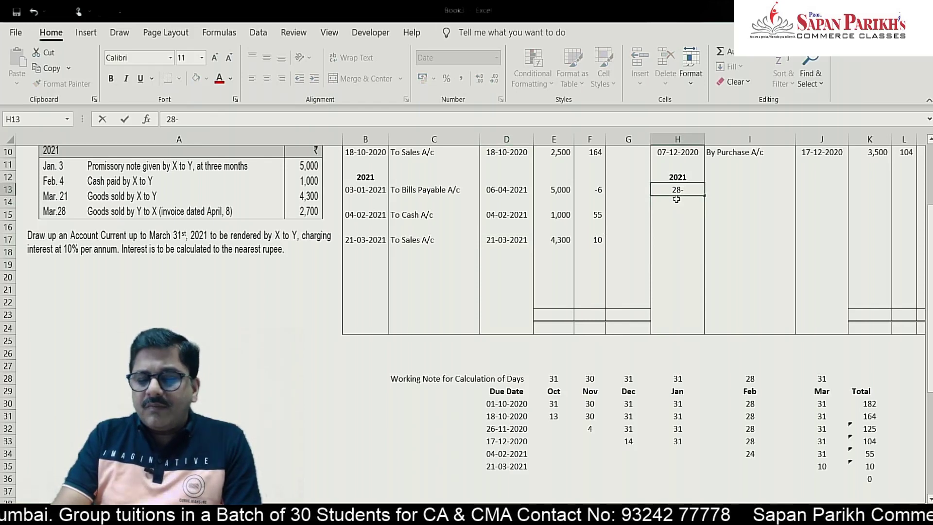
text(03-2021)
key(Tab)
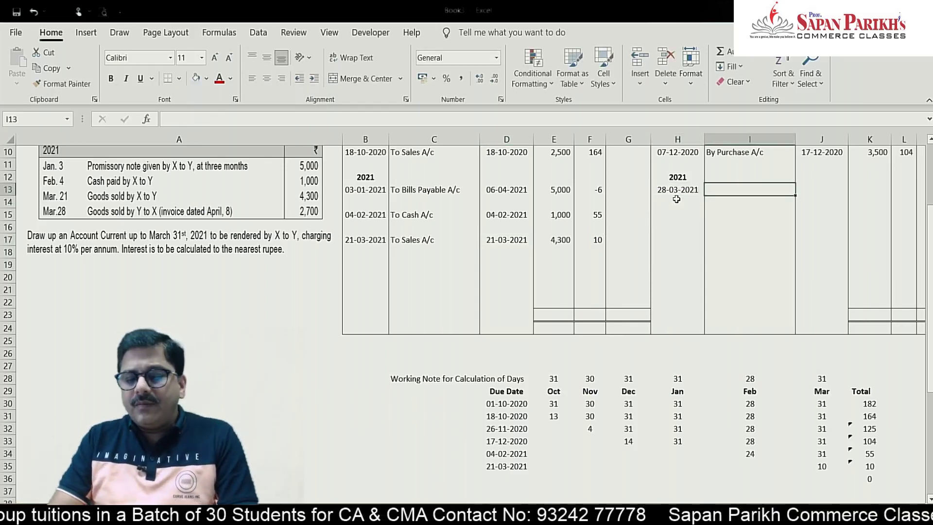
text(By Pu)
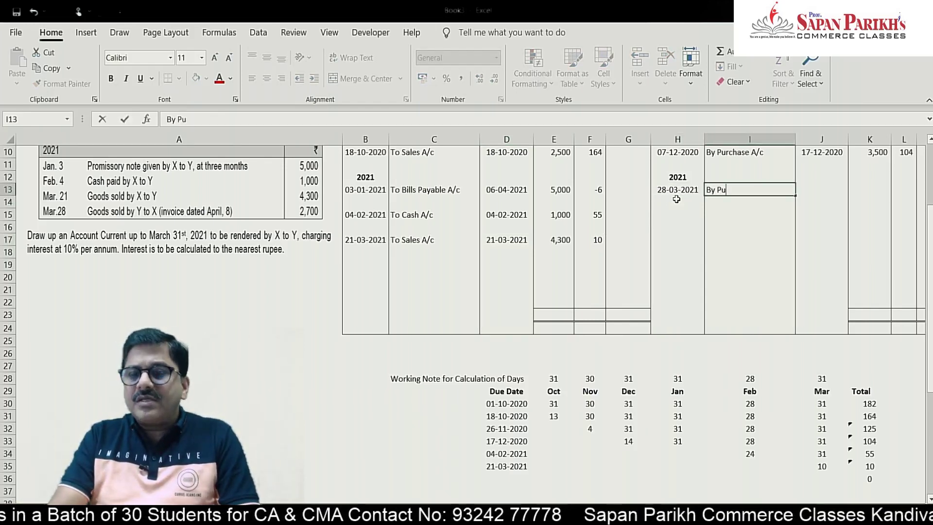
text(rchase A/)
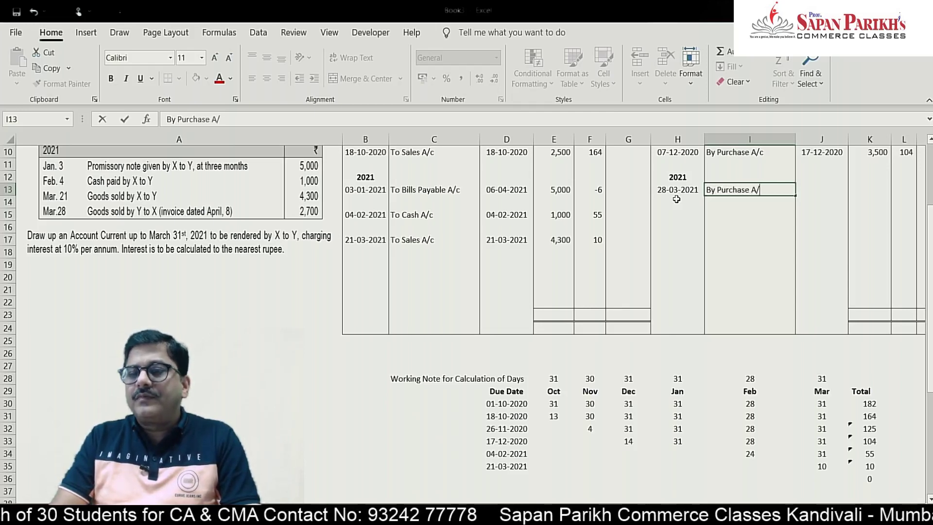
text(c)
key(Tab)
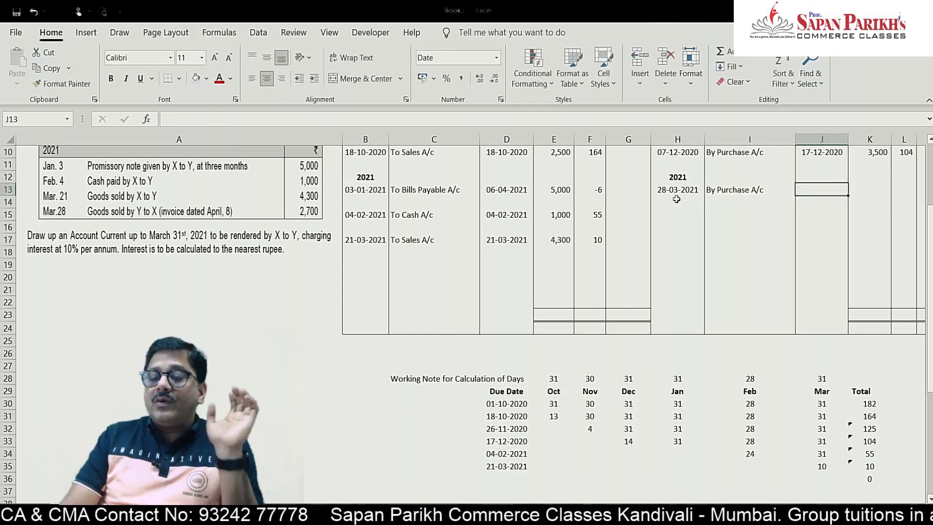
Complete the row 13 purchase entry with due date 08-08-2021, amount 2700 and -8 days
text(08-08)
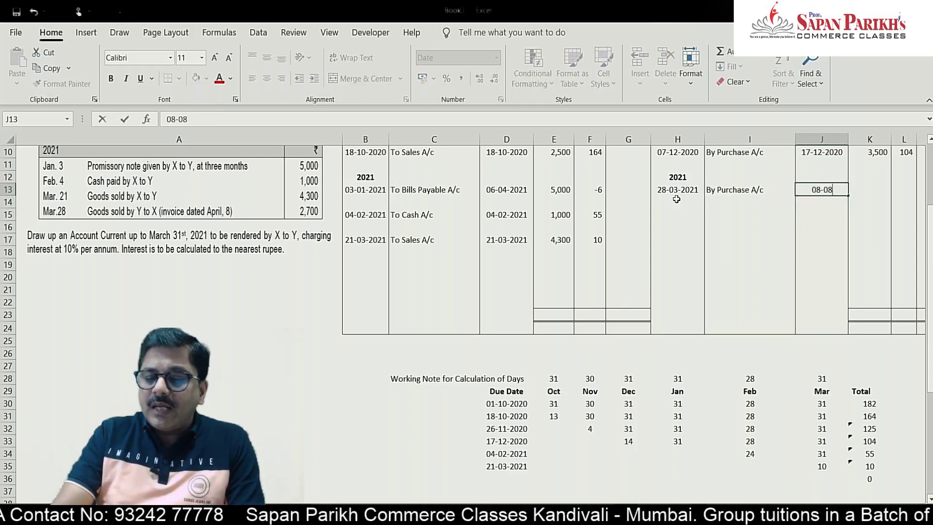
text(-2021)
key(Tab)
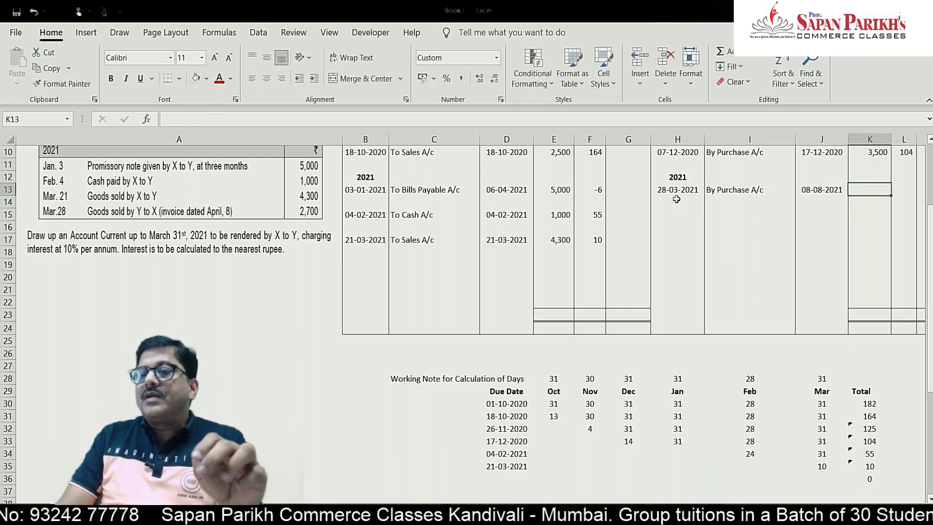
text(2700)
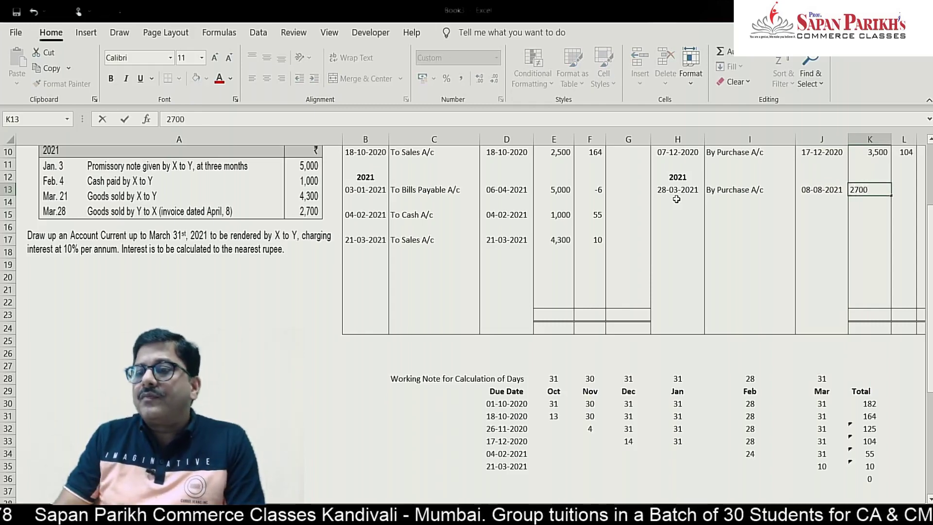
key(Tab)
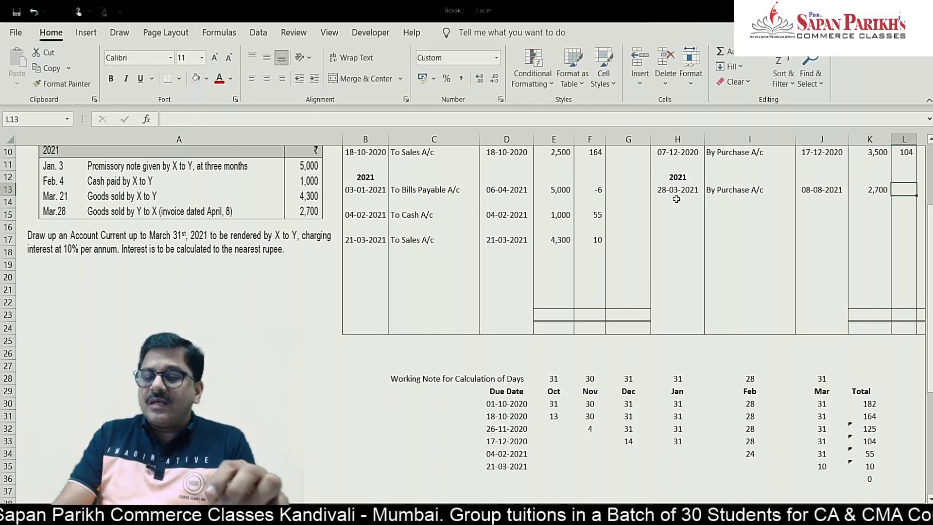
text(-8)
key(Return)
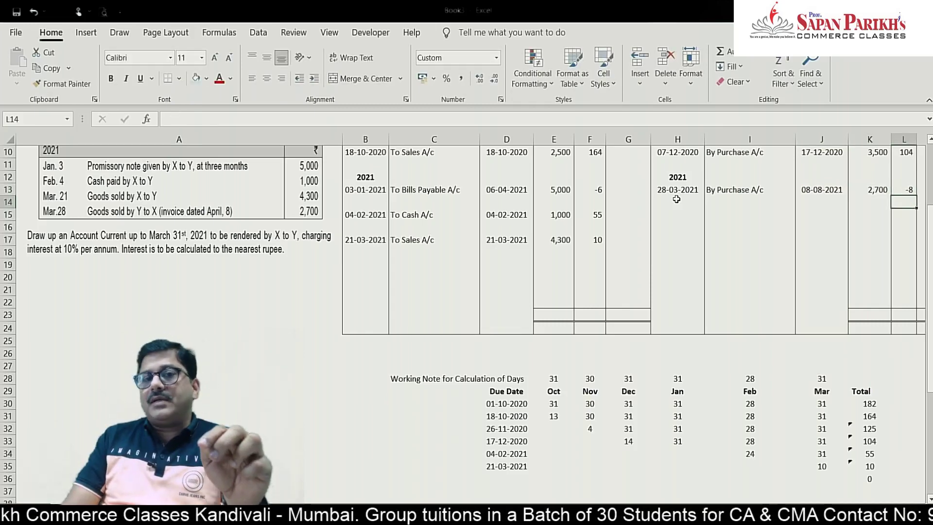
key(Up)
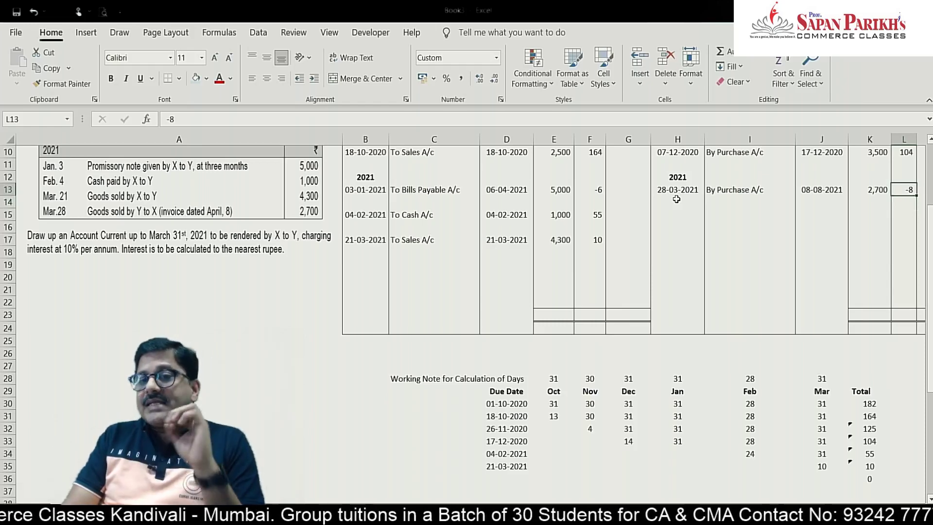
key(Up)
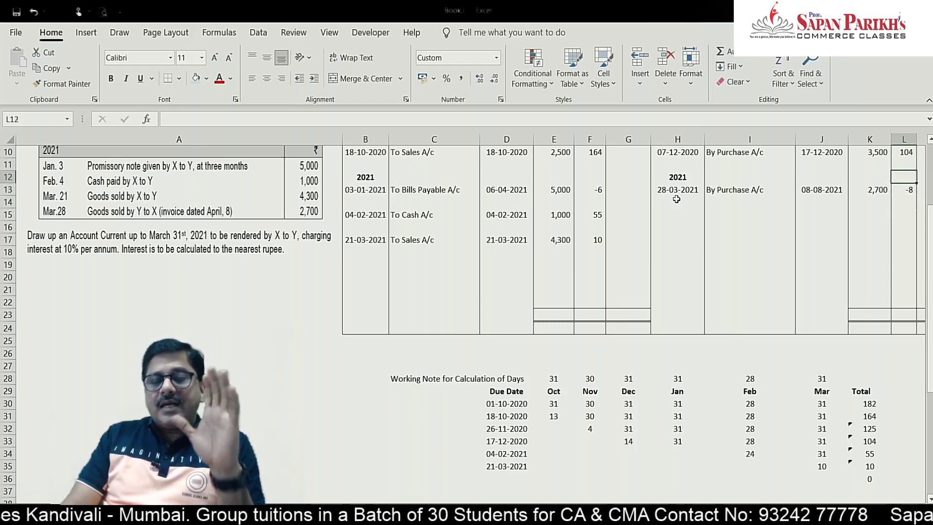
Review the working note and the due date and days of the bills payable entry in row 13
scroll(676, 200, up, 2)
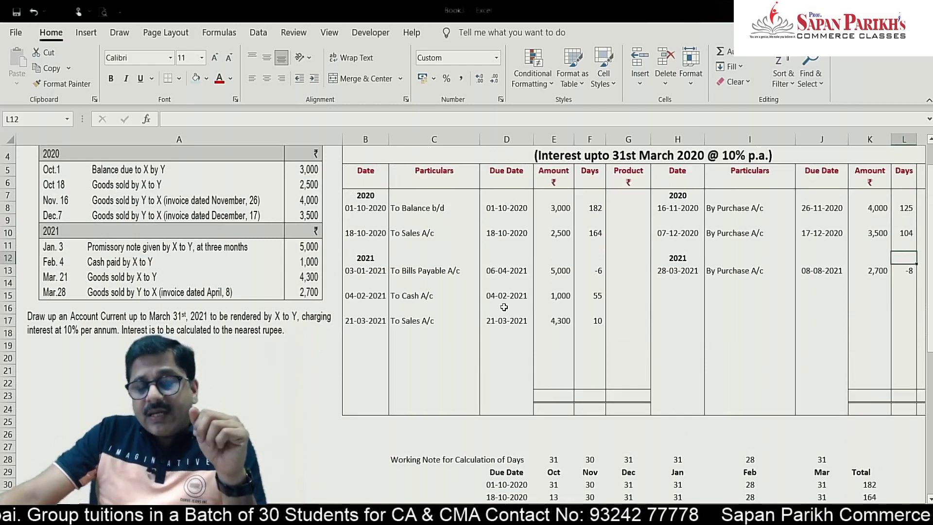
scroll(505, 307, down, 3)
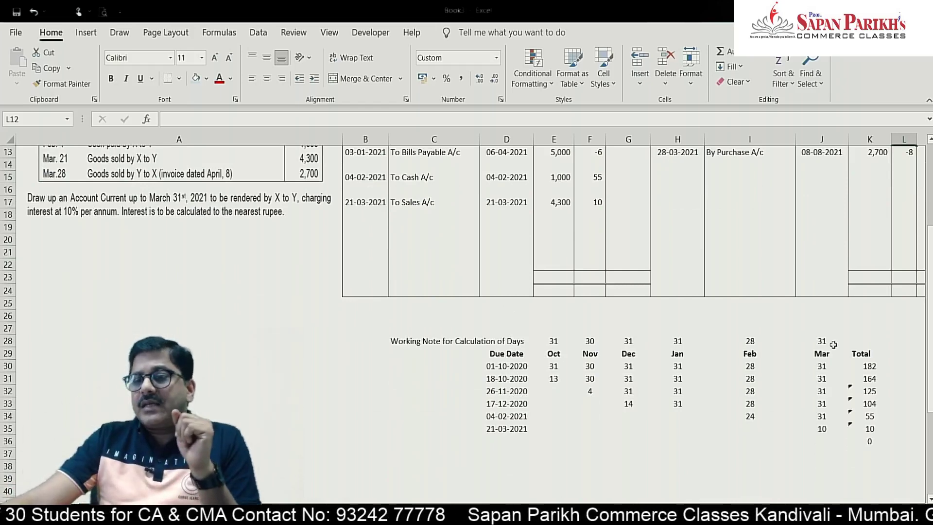
scroll(627, 340, up, 2)
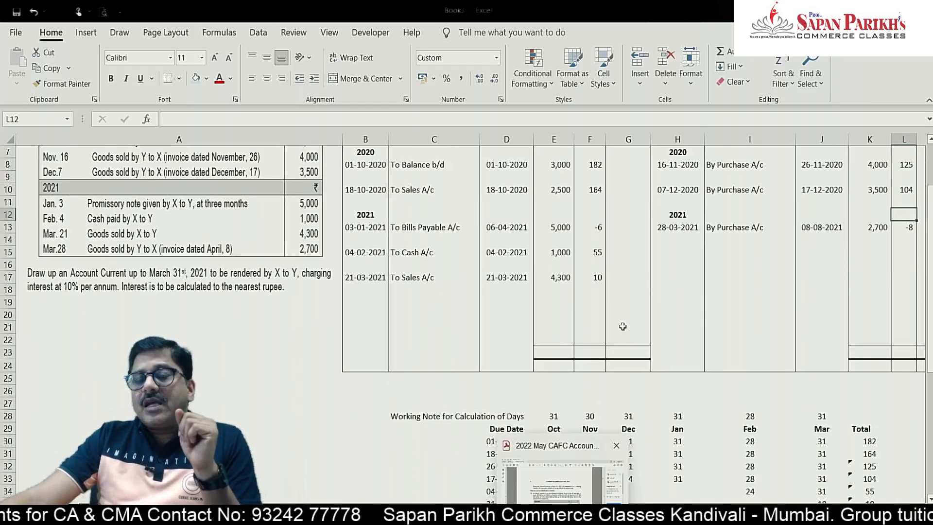
scroll(623, 326, up, 2)
click(496, 318)
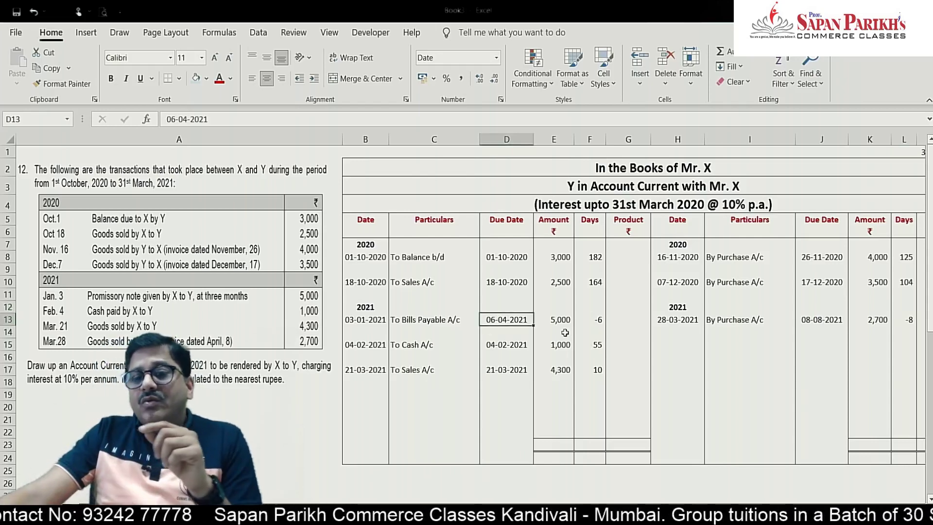
click(590, 319)
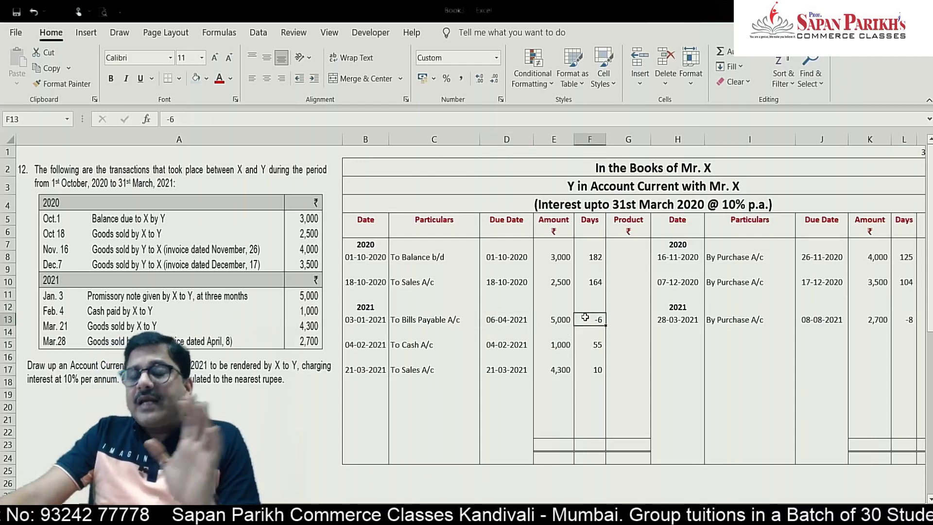
Calculate the product for the opening balance in G8 with the formula =F8*E8
click(621, 259)
text(=)
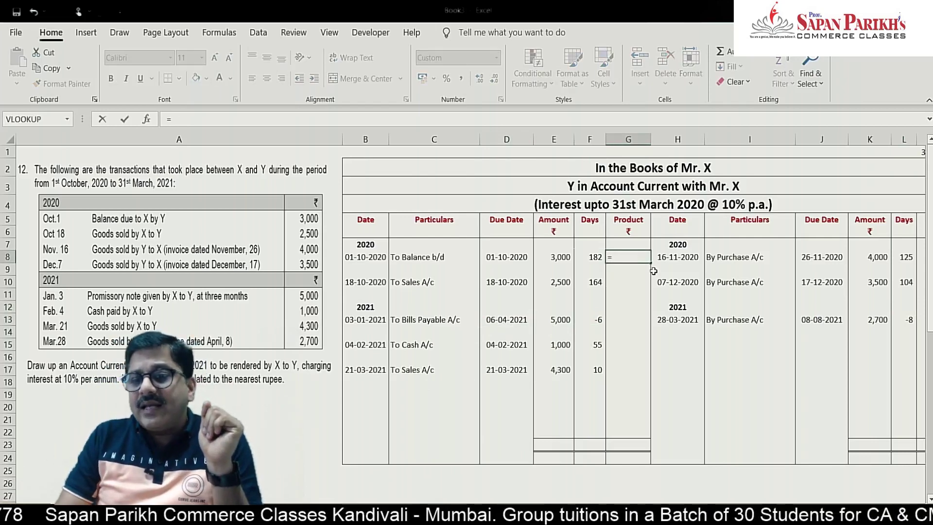
text(F8*E8)
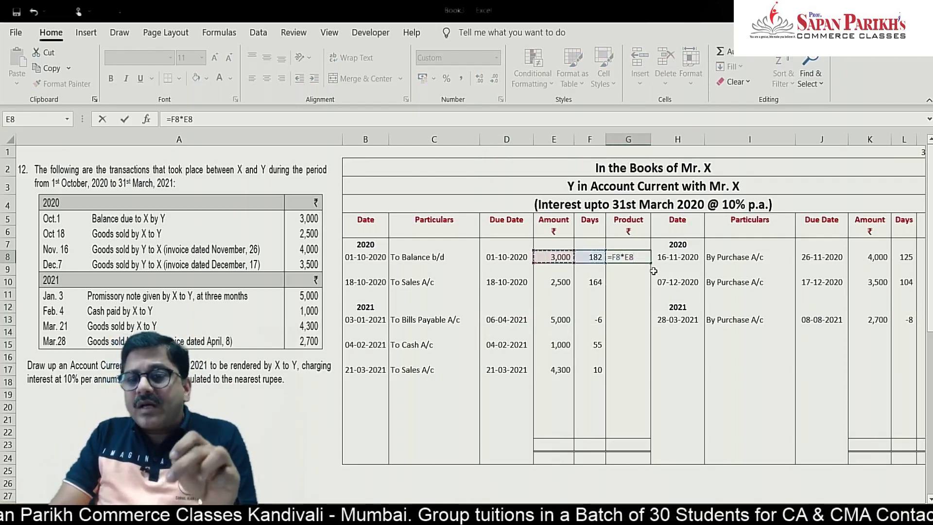
key(Return)
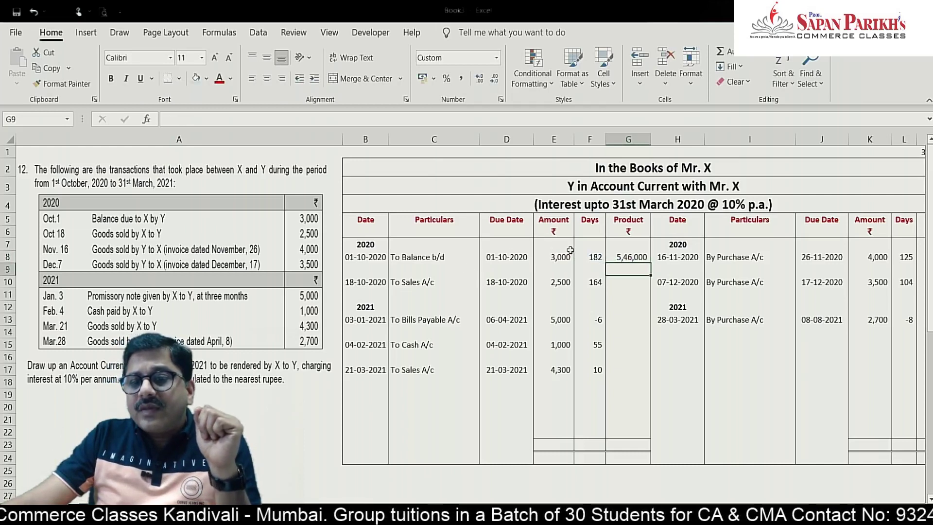
Copy the product formula from G8 to the other debit entries in G10, G13, G15 and G17
click(625, 258)
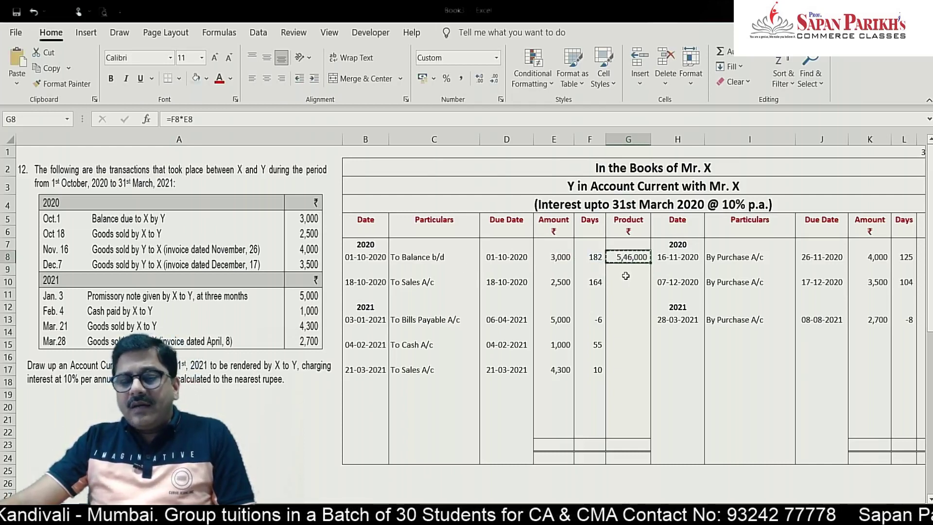
key(shift+Down)
key(ctrl+c)
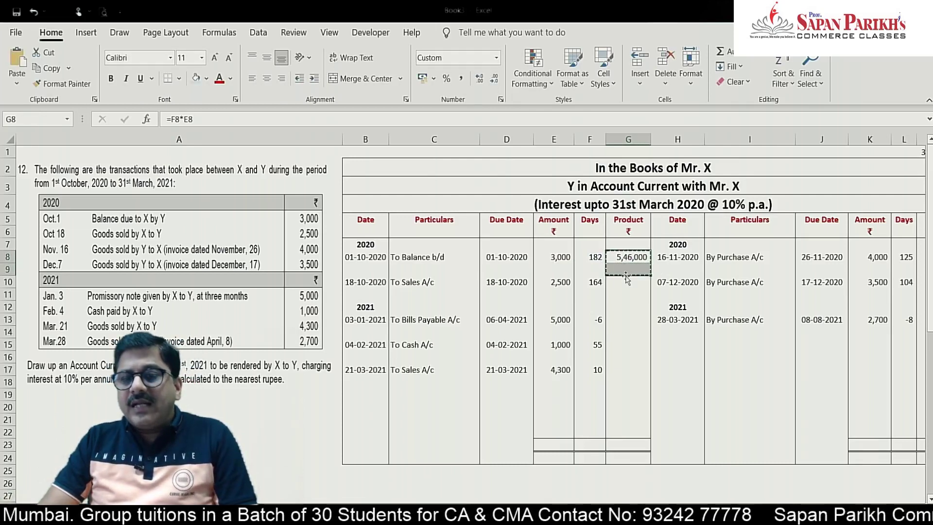
click(625, 275)
key(ctrl+v)
key(Down)
key(Down)
key(Down)
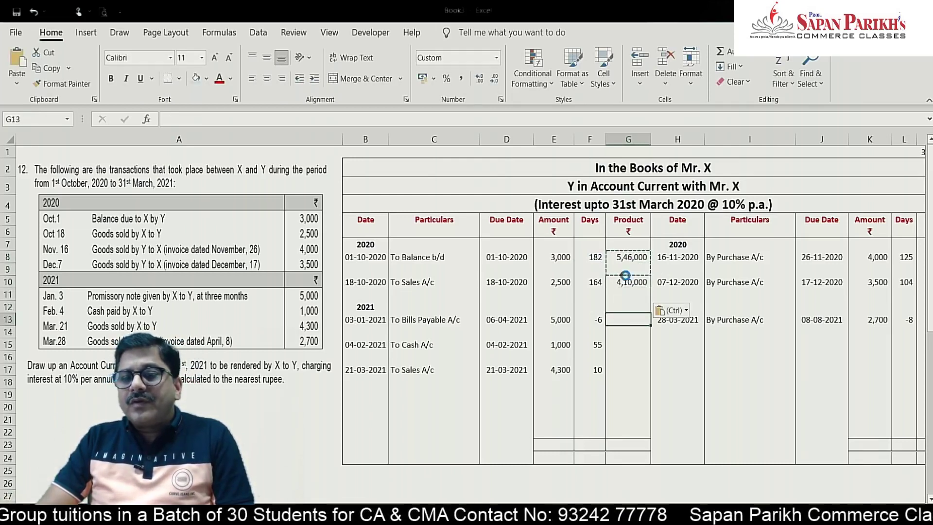
key(ctrl+v)
key(Down)
key(Down)
key(ctrl+v)
key(Down)
key(Down)
key(ctrl+v)
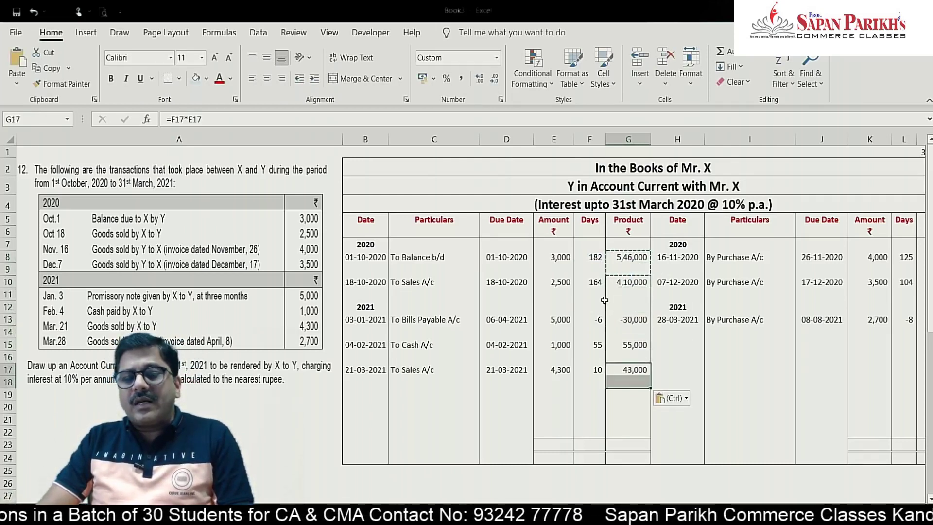
Copy the product formula from G8 to the two 2020 purchase entries in M8 and M10
key(Escape)
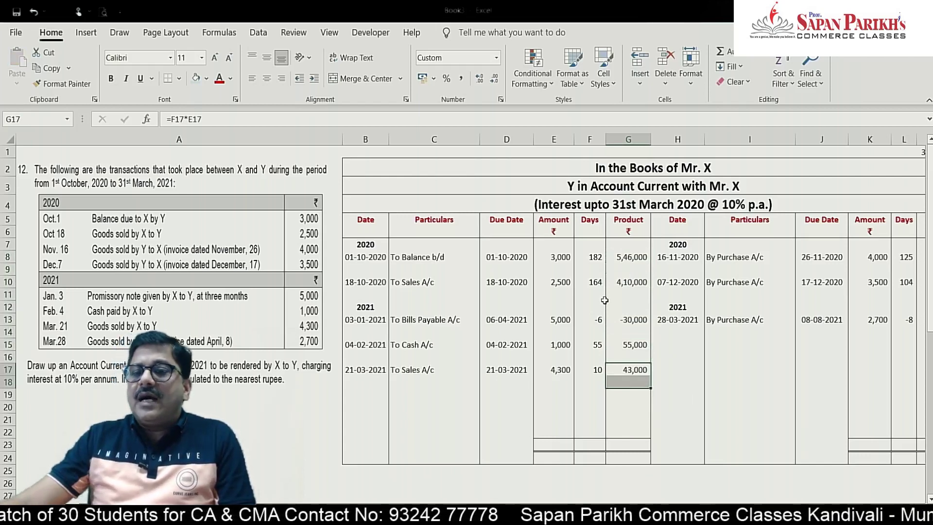
click(625, 258)
key(ctrl+c)
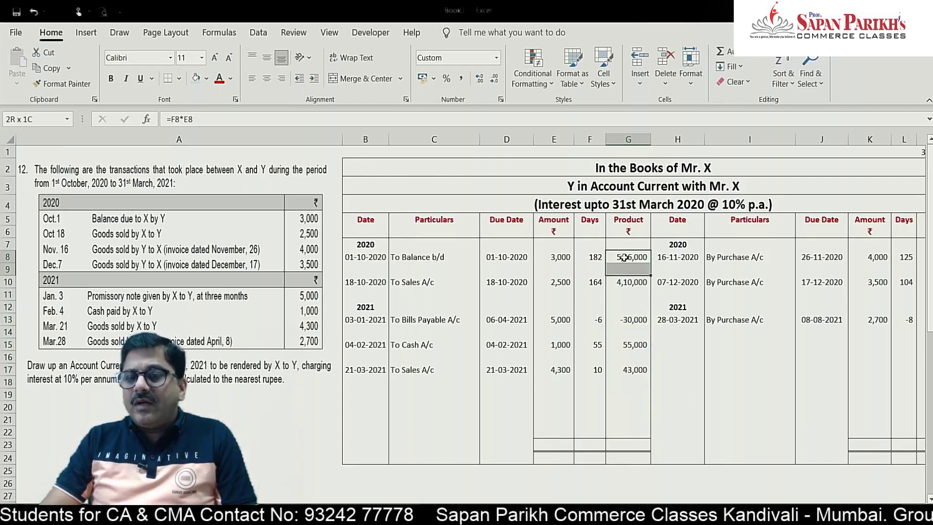
key(Right)
key(Right)
key(Right)
key(Right)
key(Right)
key(Right)
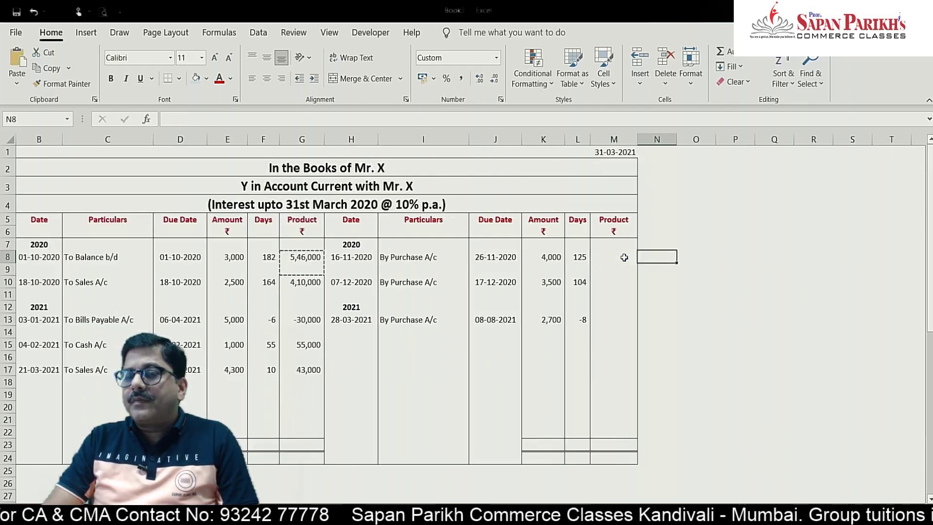
key(ctrl+v)
key(Down)
key(Down)
key(ctrl+v)
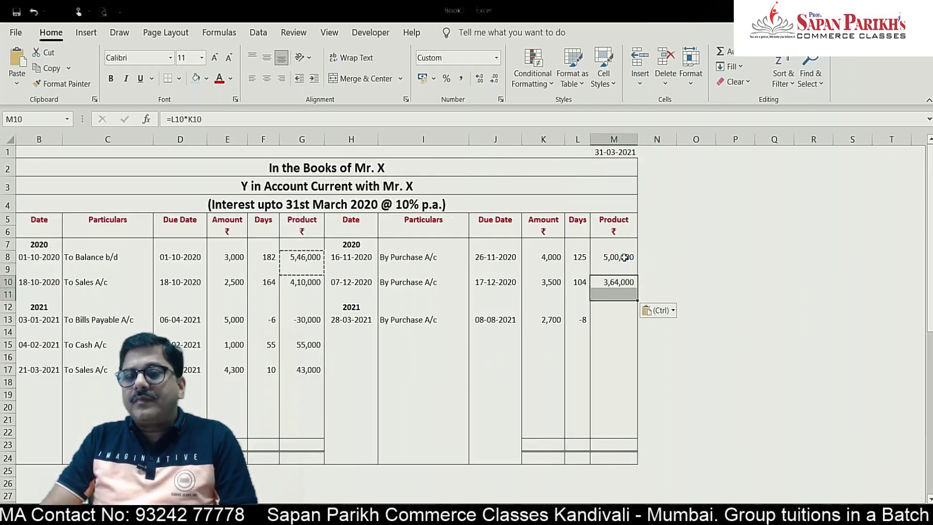
Copy the same product formula to the 2021 purchase entry in M13
key(Down)
key(Down)
key(Down)
key(ctrl+v)
key(Escape)
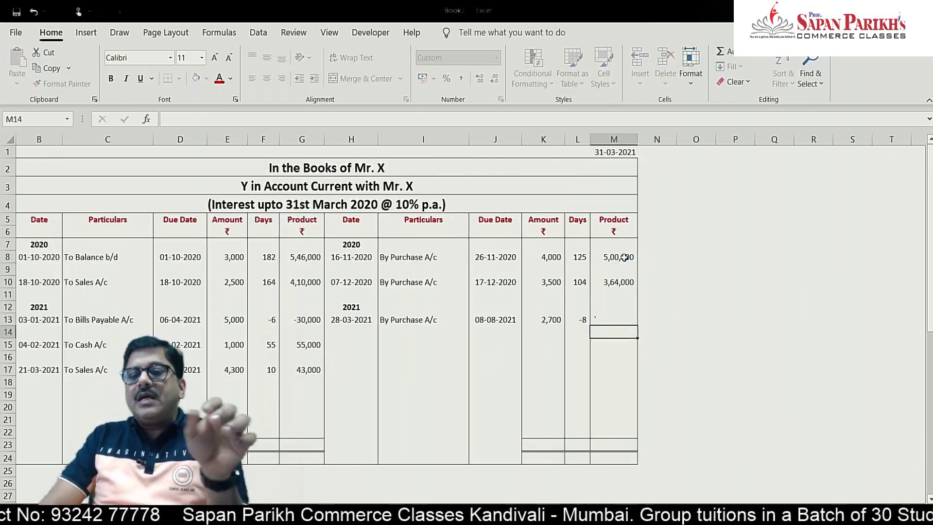
key(Down)
key(Down)
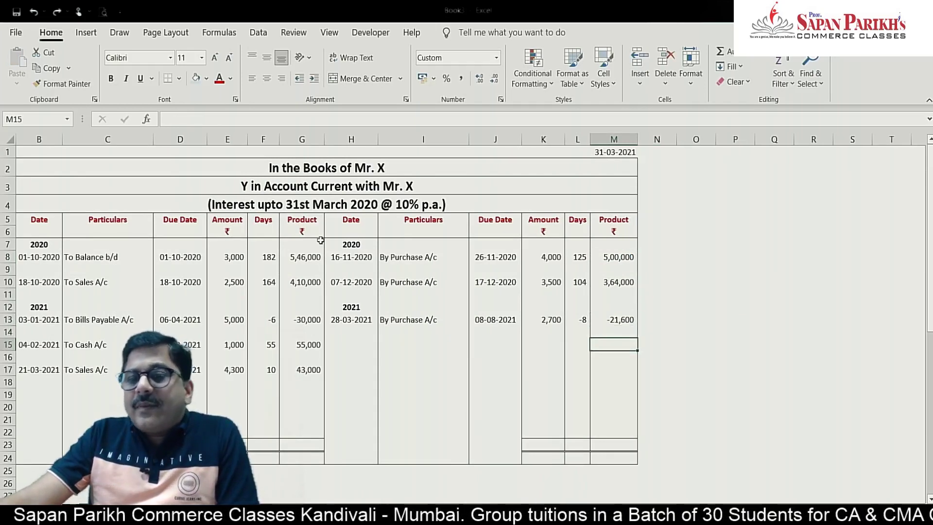
Total the debit-side product column in G23 with the formula =SUM(G7:G22)
click(290, 448)
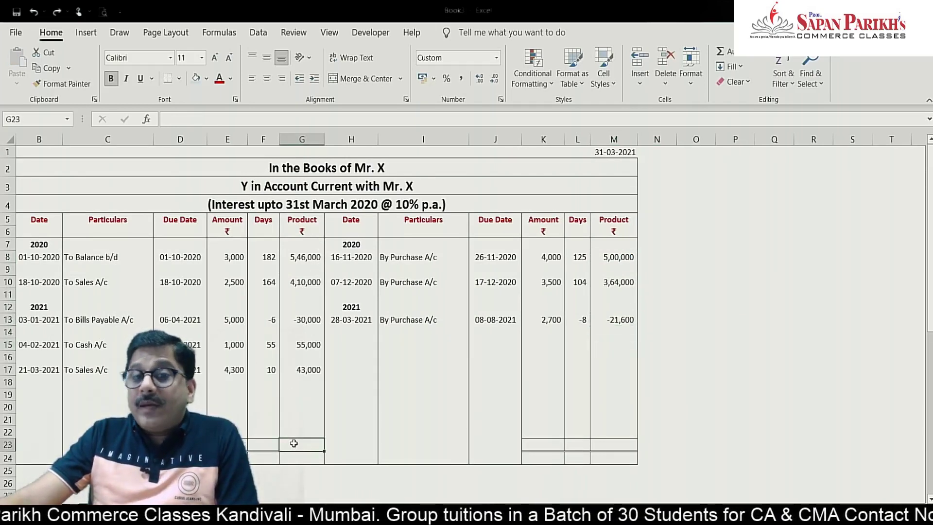
click(751, 56)
drag(291, 239, 298, 428)
key(Return)
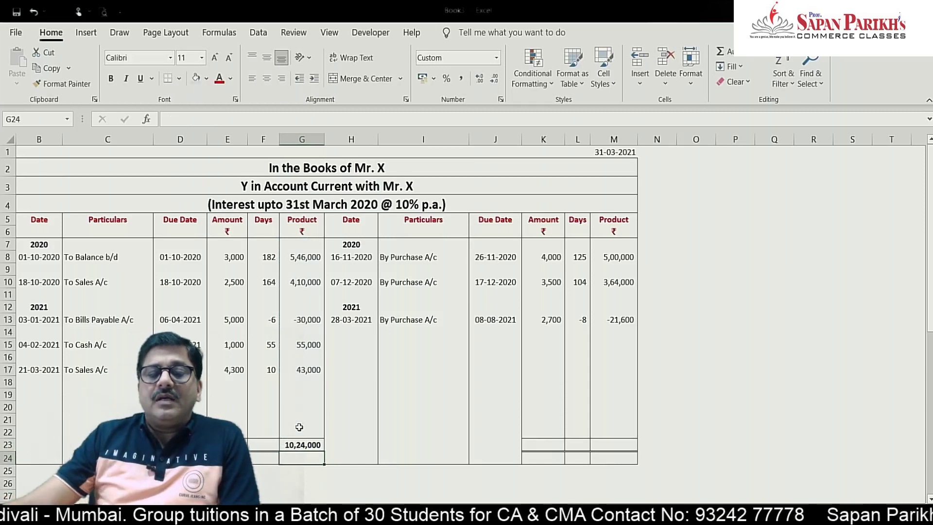
Make the credit-side product total in M23 equal to the debit-side total in G23
click(622, 445)
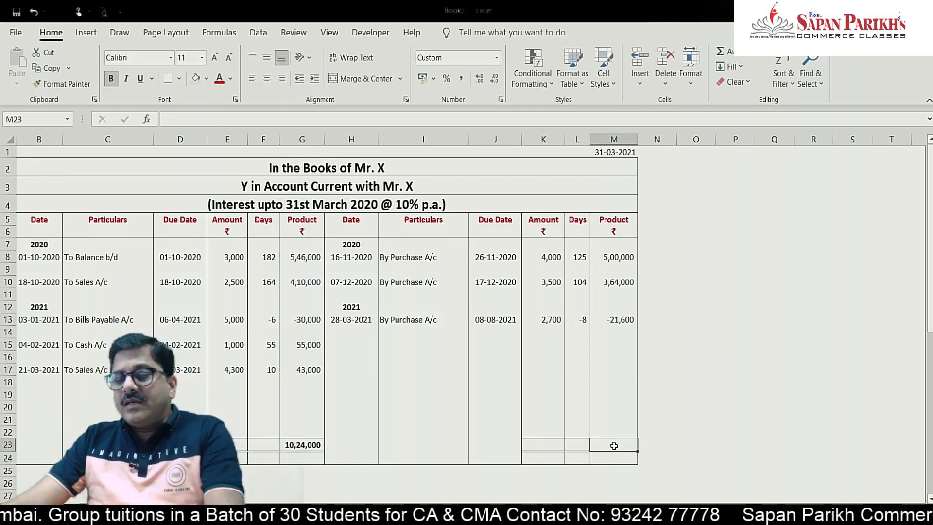
text(=)
click(304, 444)
key(Return)
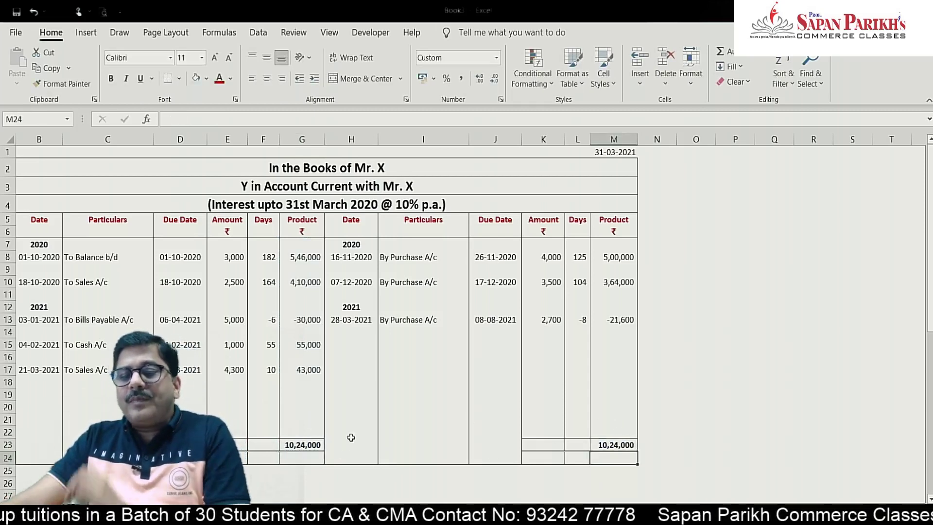
Enter the balancing item "By Balance of Product" in I15 with a product of 181600 in M15
click(404, 355)
key(Up)
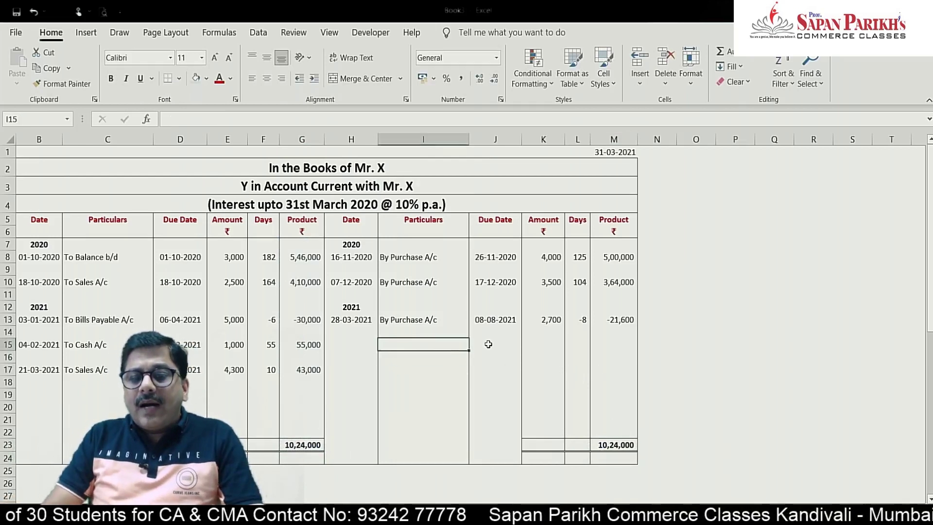
text(By V)
key(BackSpace)
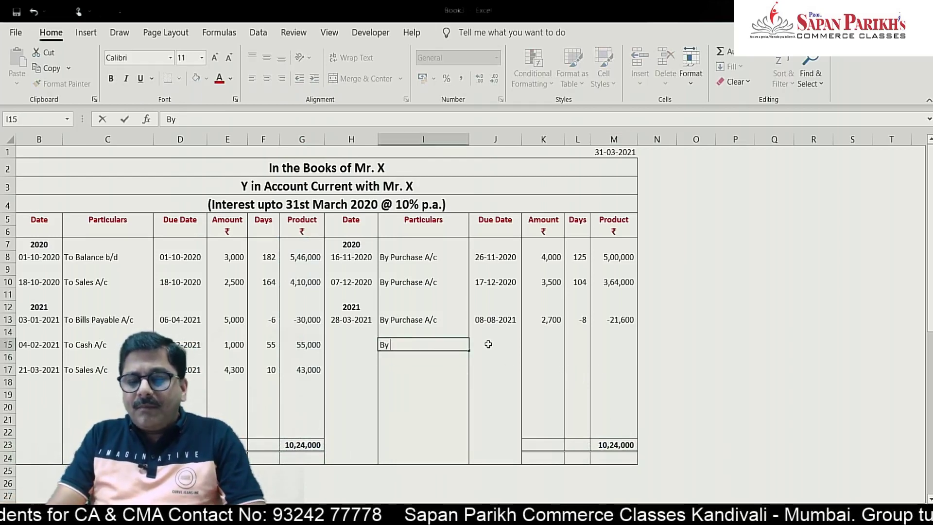
text(Balance of )
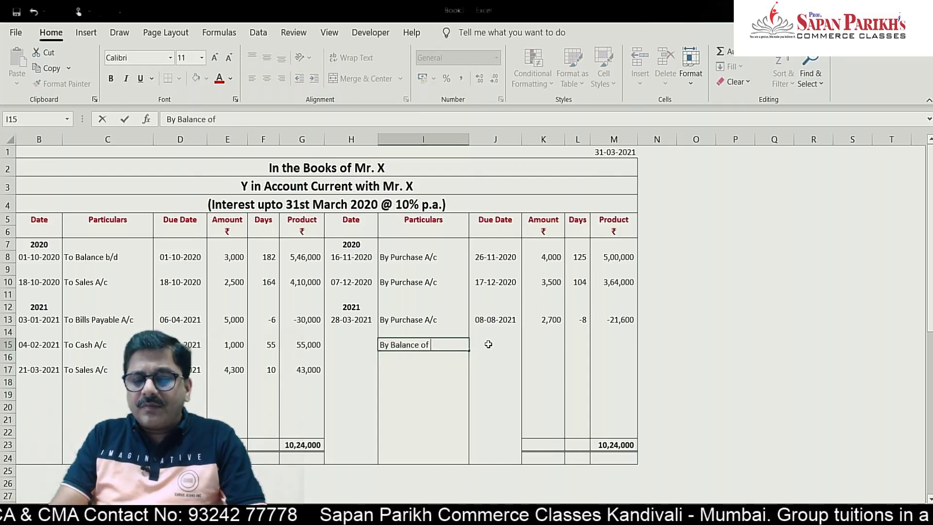
text(Product)
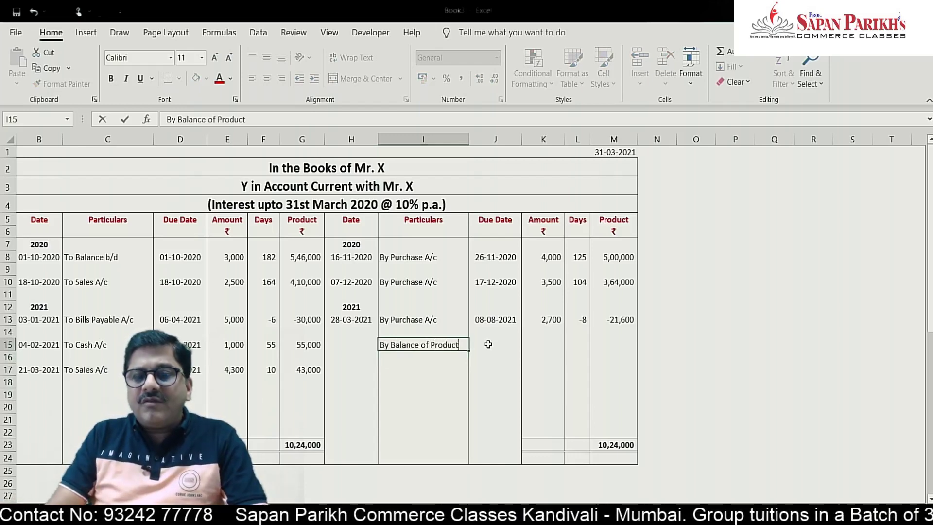
key(Tab)
key(Tab)
key(Tab)
key(Tab)
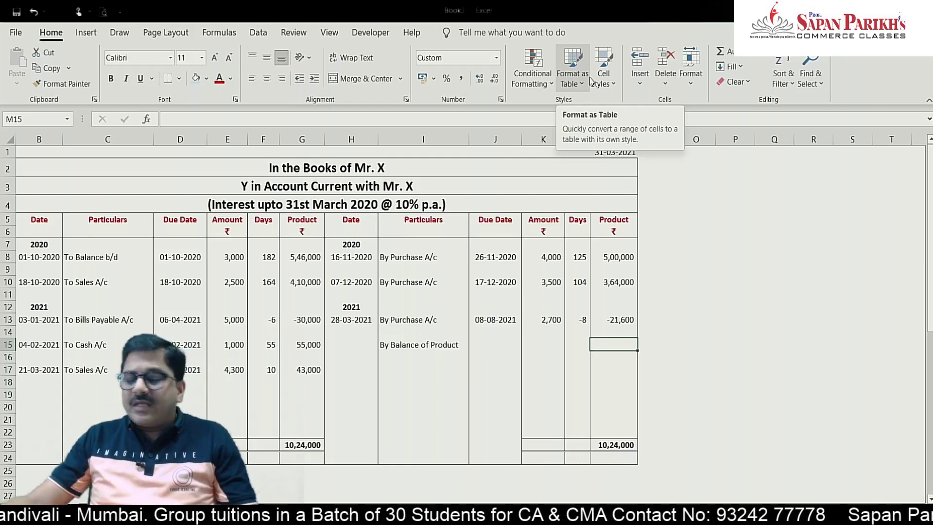
text(181600)
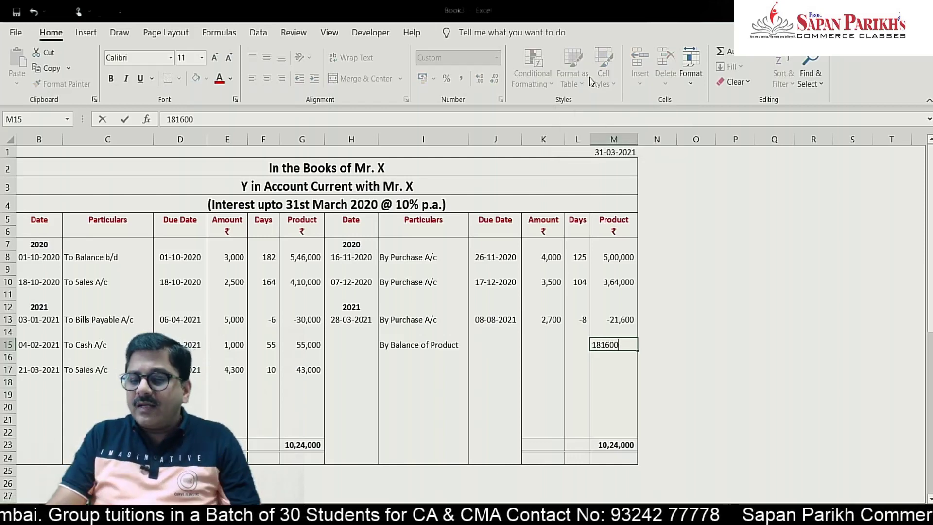
key(Return)
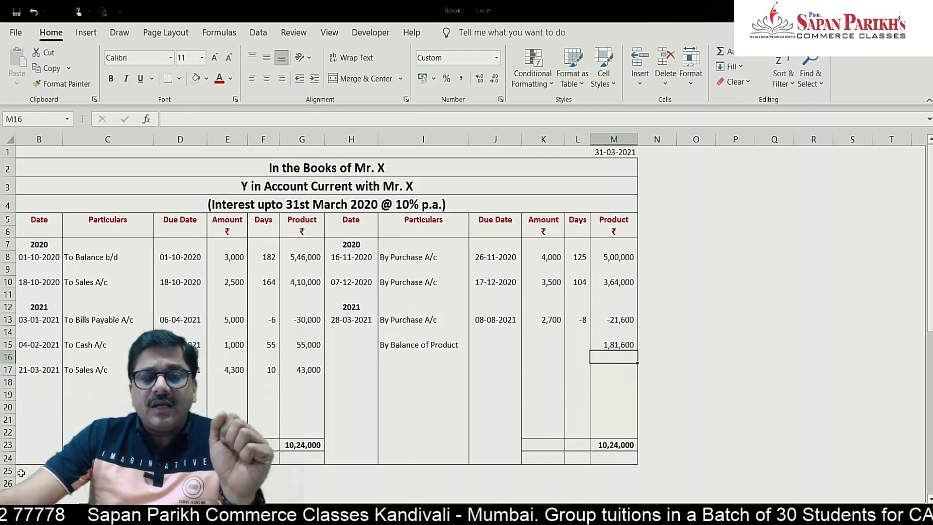
Enter "To Interest A/c" in C19 with its working "(1,81,600*10%*1/365)" in the cell below
click(87, 394)
text(To )
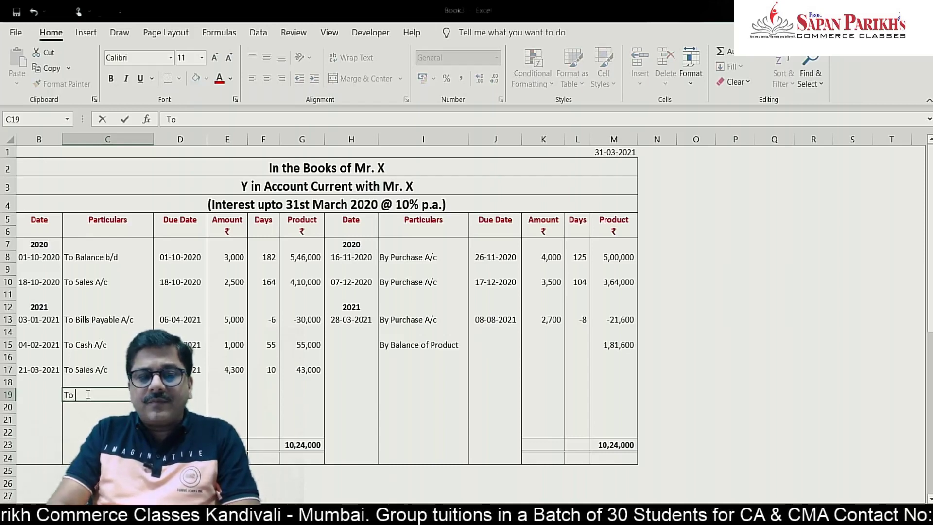
text(Interest A/c)
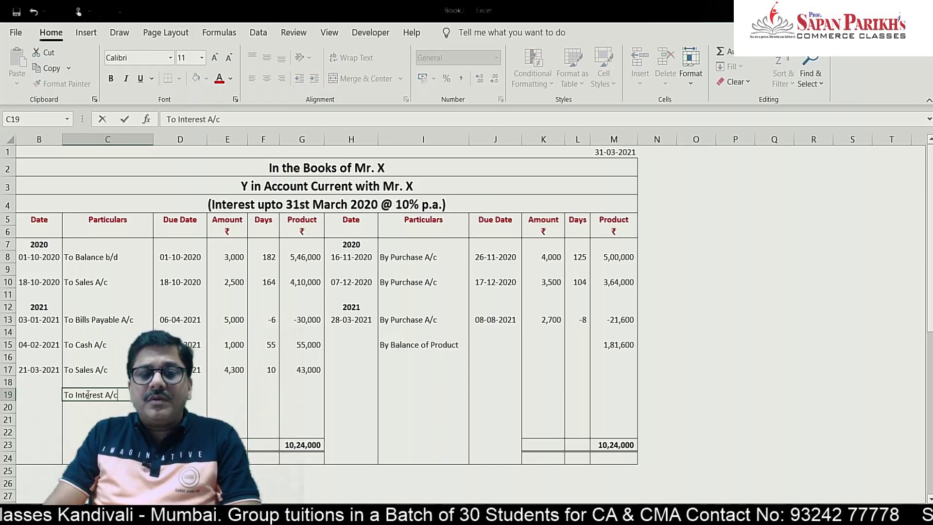
key(Return)
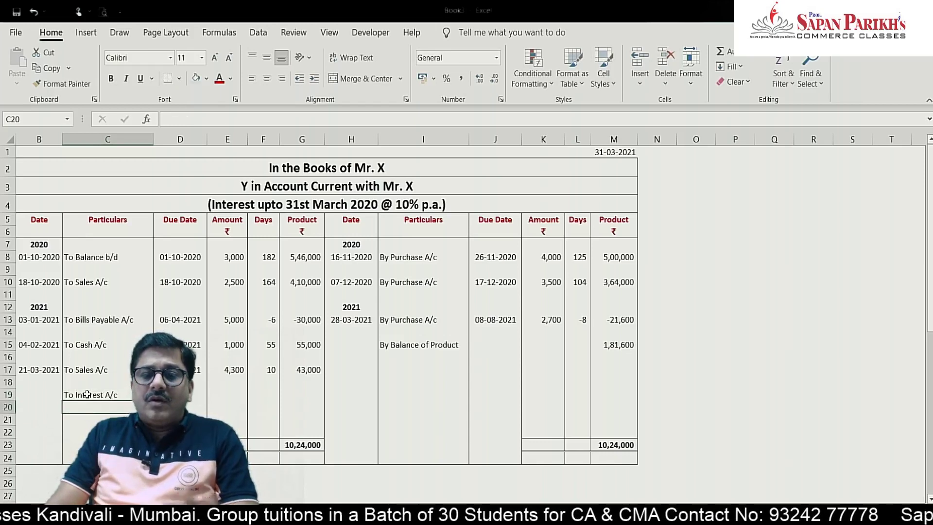
text(()
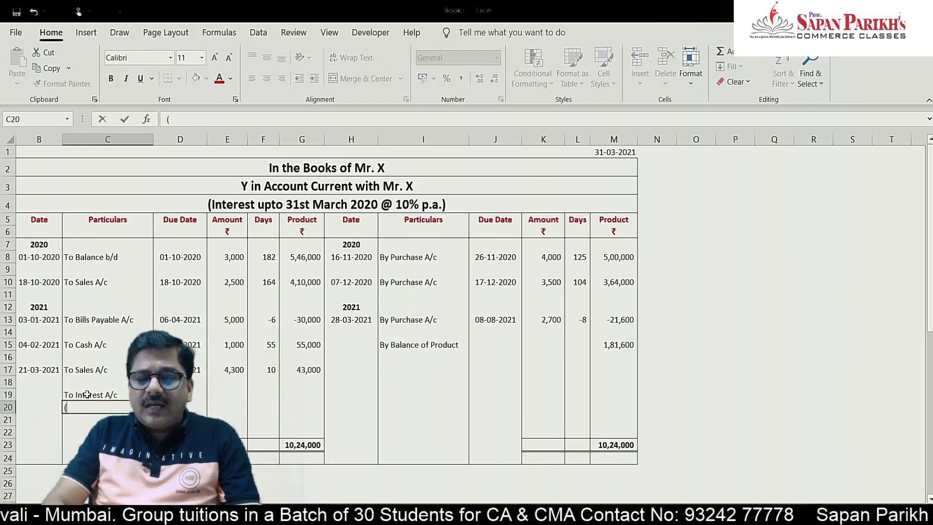
text(1,81,)
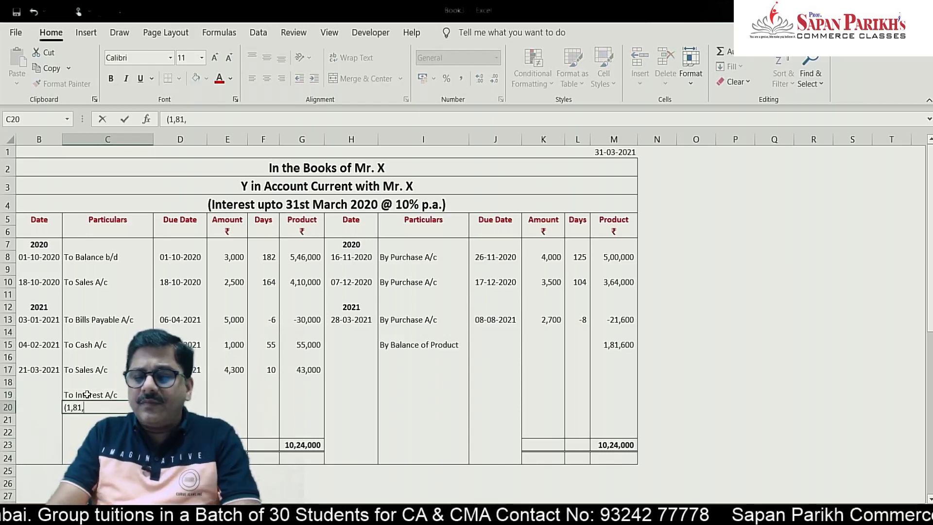
text(600*10%)
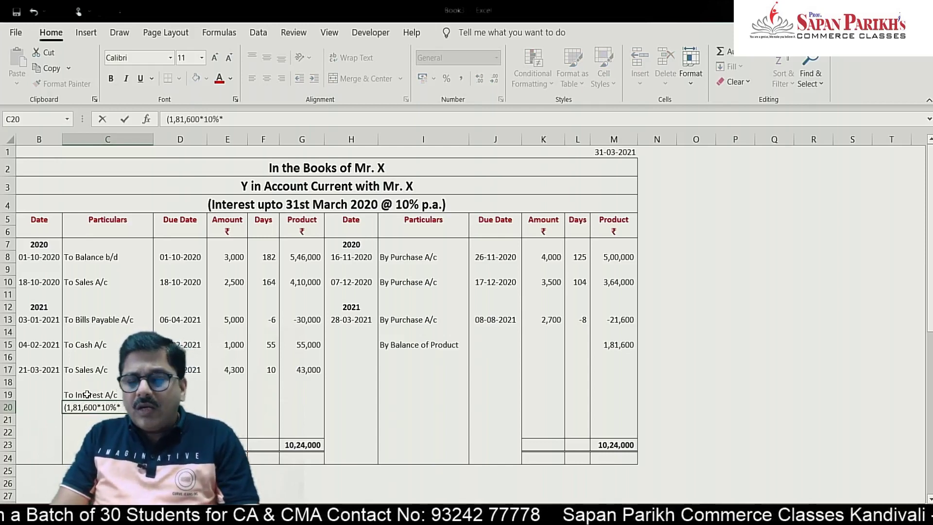
text(*1/365)
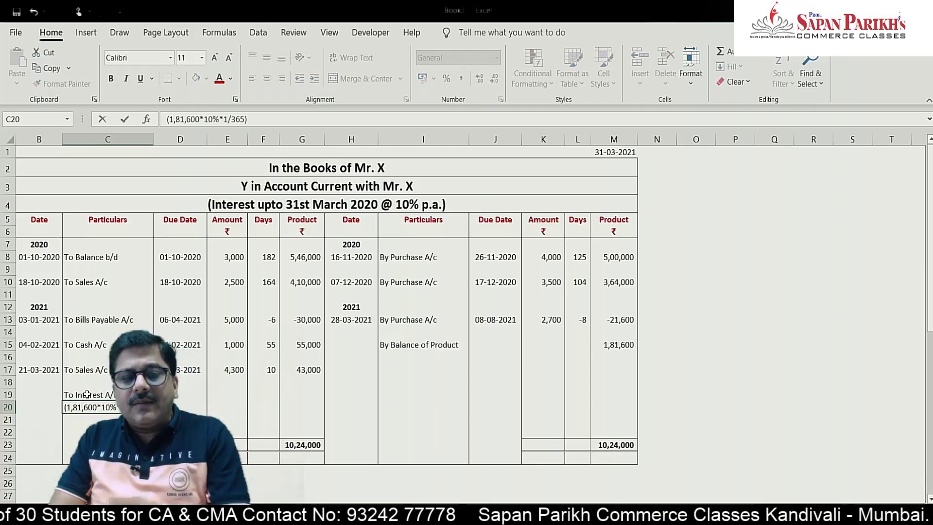
key(Return)
Enter 50 as the amount of the interest entry in E19
key(Up)
key(Up)
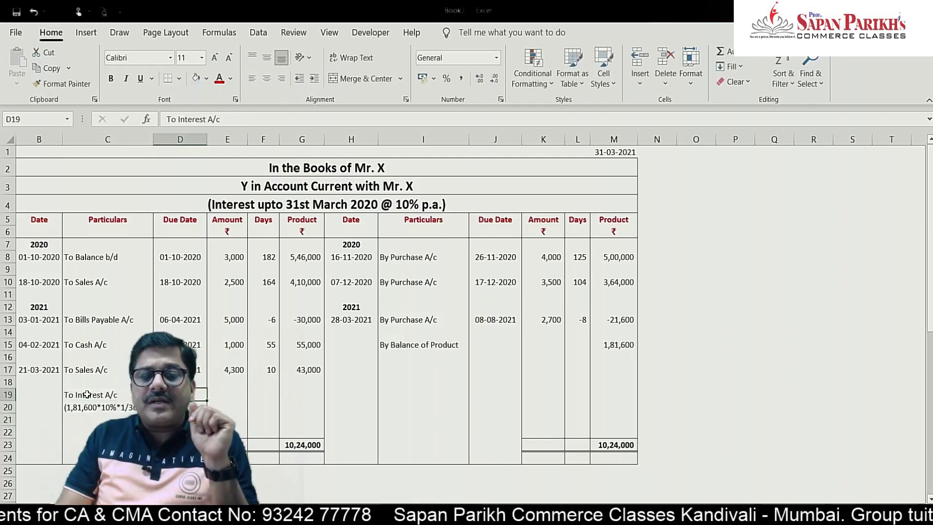
key(Right)
key(Right)
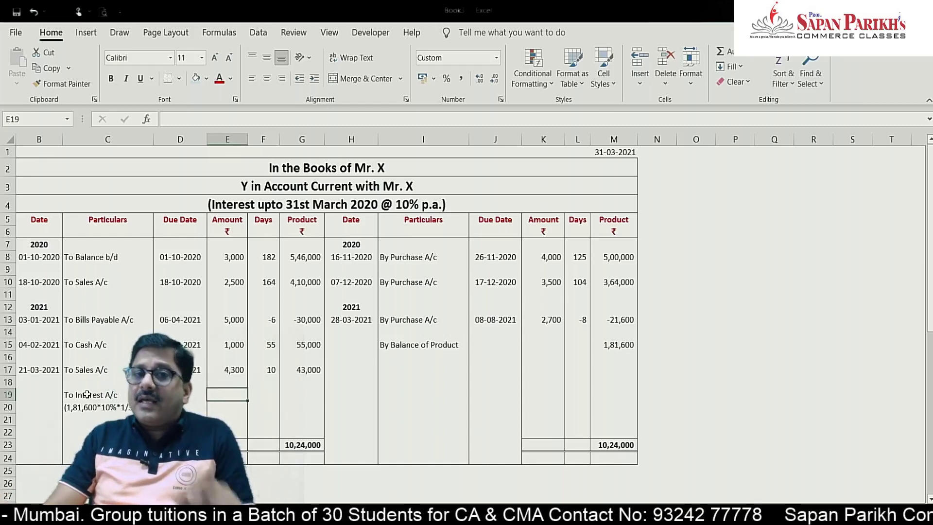
text(50)
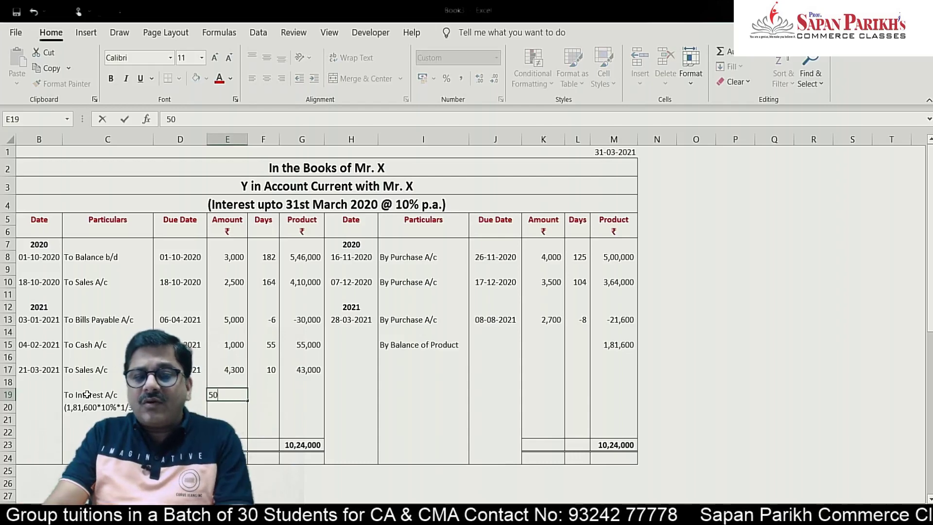
key(Return)
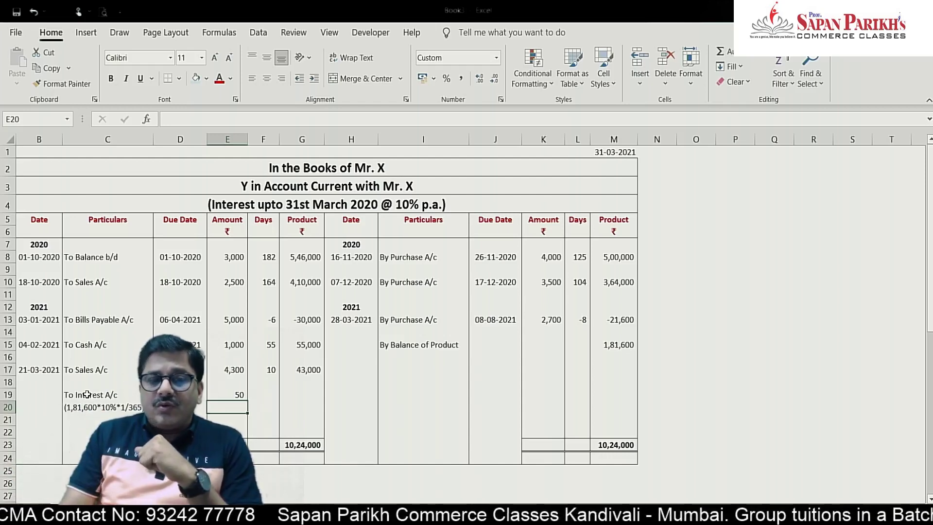
Date the interest entry 31-03-2021 in B19
key(Up)
key(Left)
key(Left)
key(Left)
text(31)
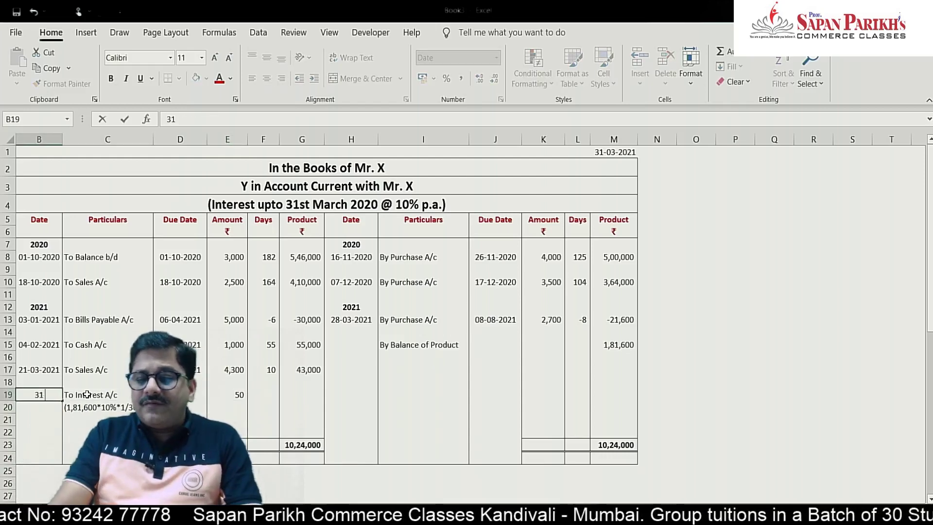
text(-03-2021)
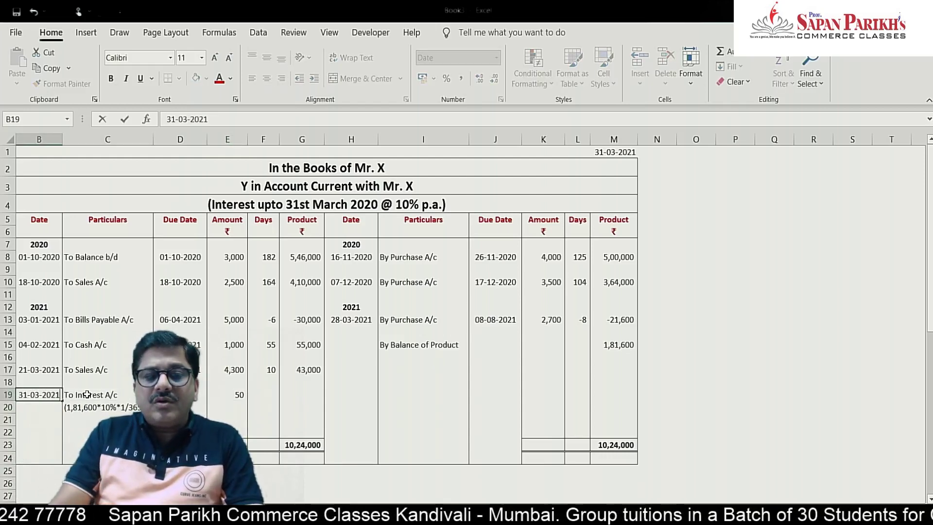
key(Return)
key(Right)
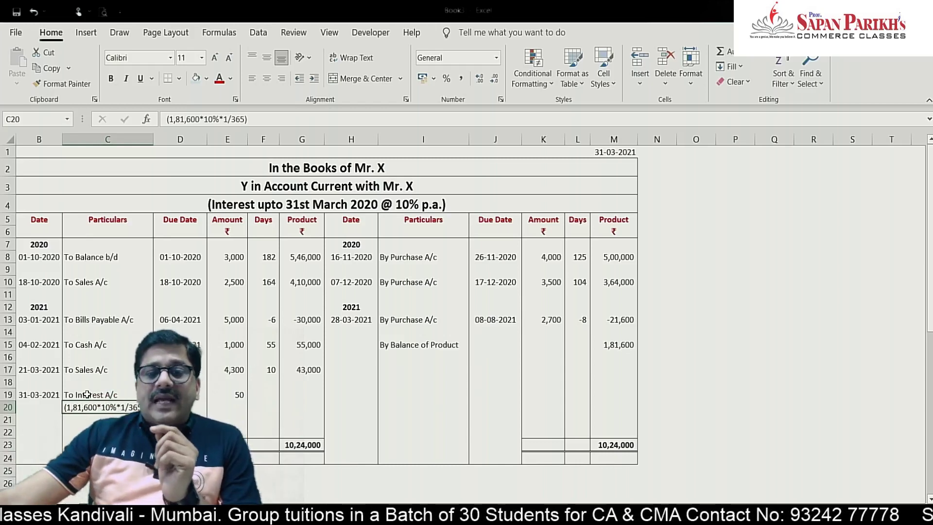
Review the opening balance's amount, days and product, the product totals on both sides and the balance of product
click(243, 256)
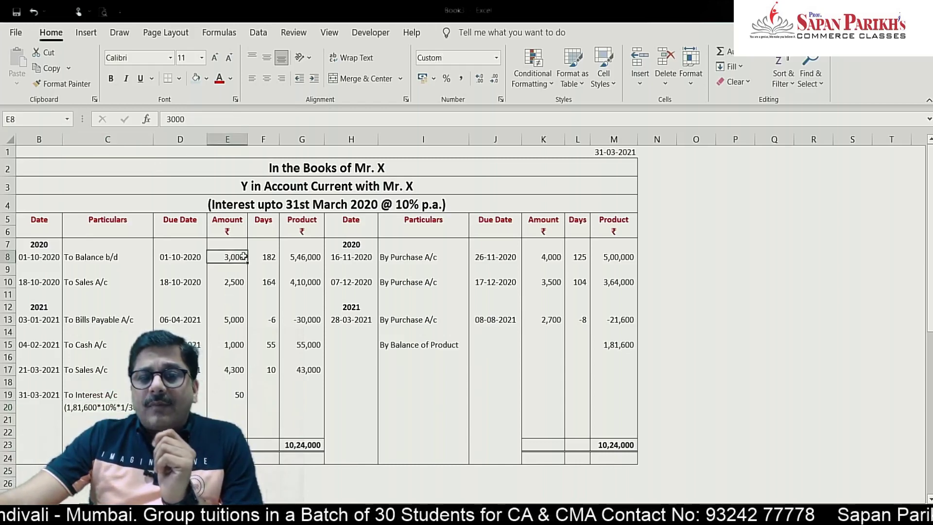
click(275, 256)
click(298, 255)
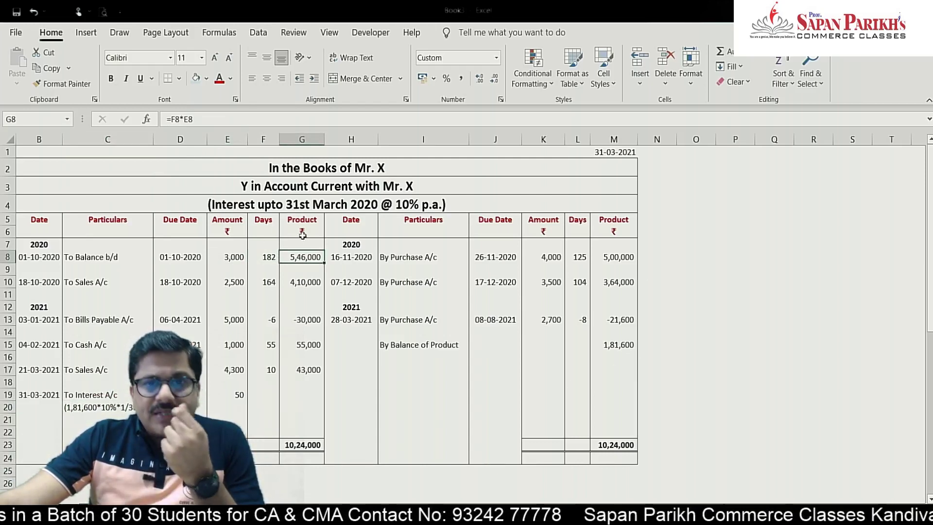
drag(301, 254, 307, 444)
click(308, 445)
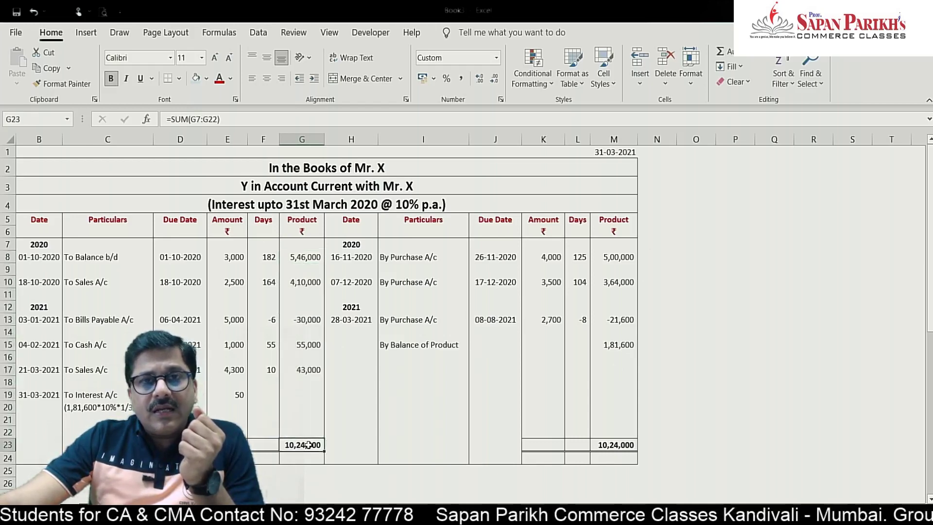
click(627, 443)
click(622, 341)
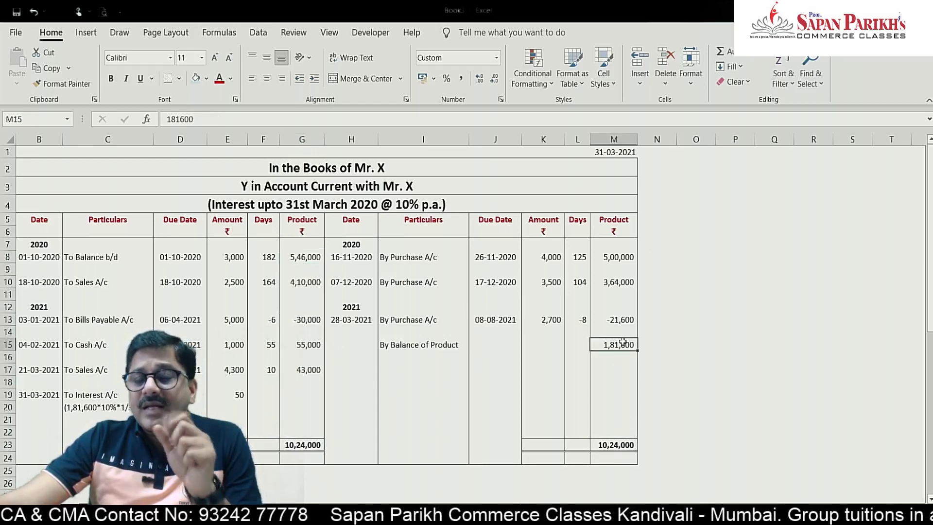
Review the credit-side products with their total and balance, then the opening balance's days and the interest entry with its working
click(604, 255)
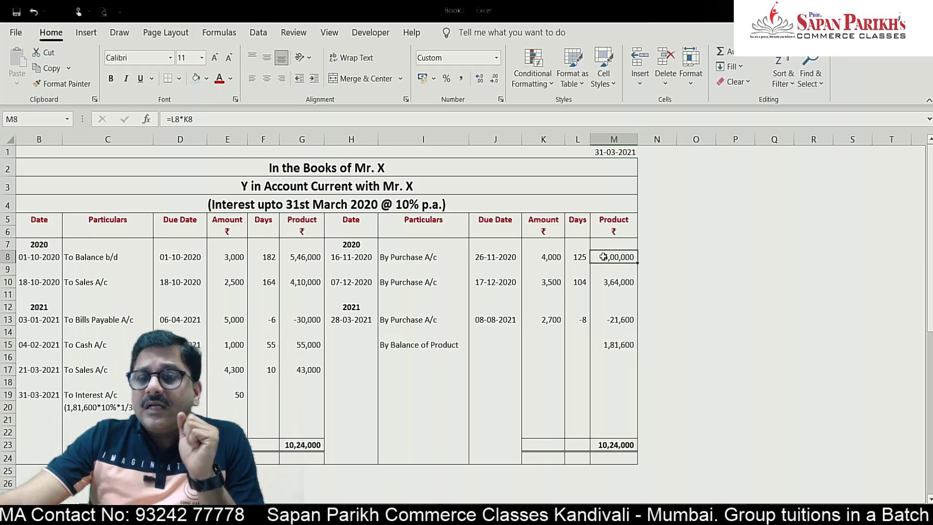
click(609, 283)
click(615, 318)
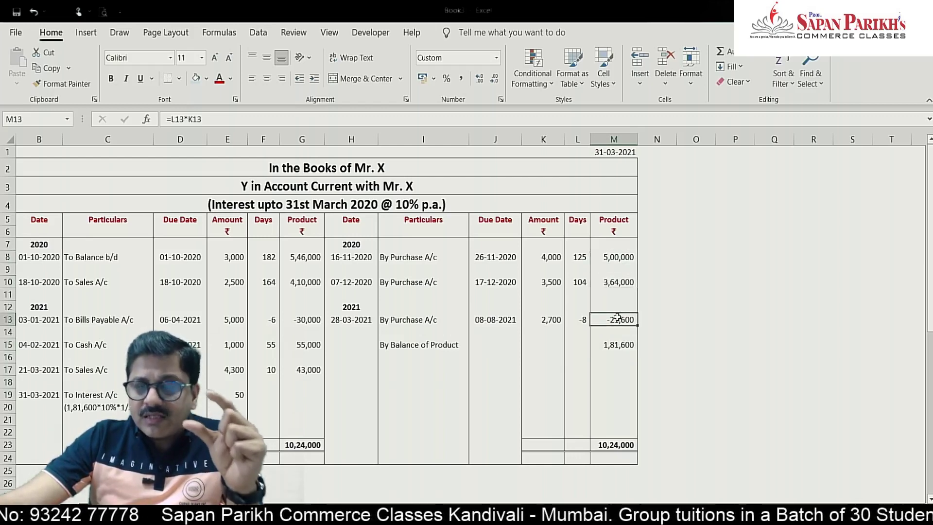
click(618, 446)
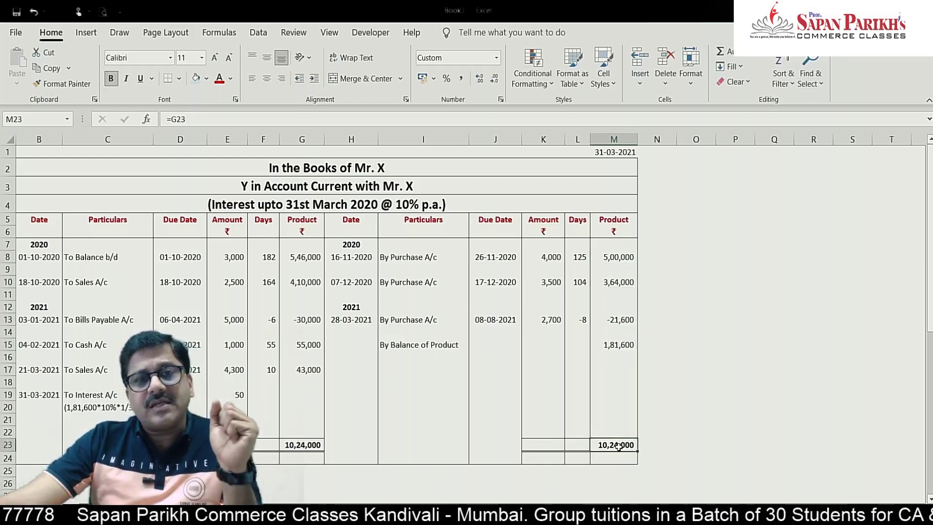
click(626, 344)
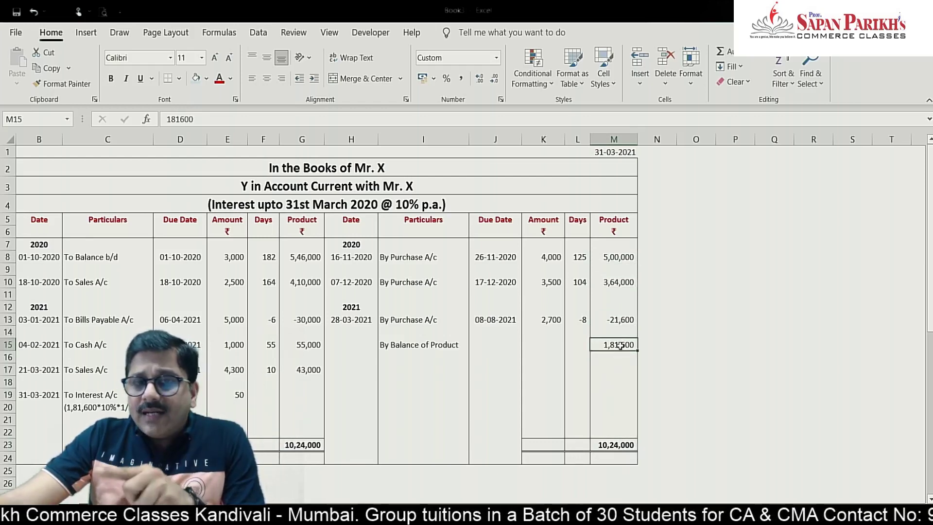
click(249, 397)
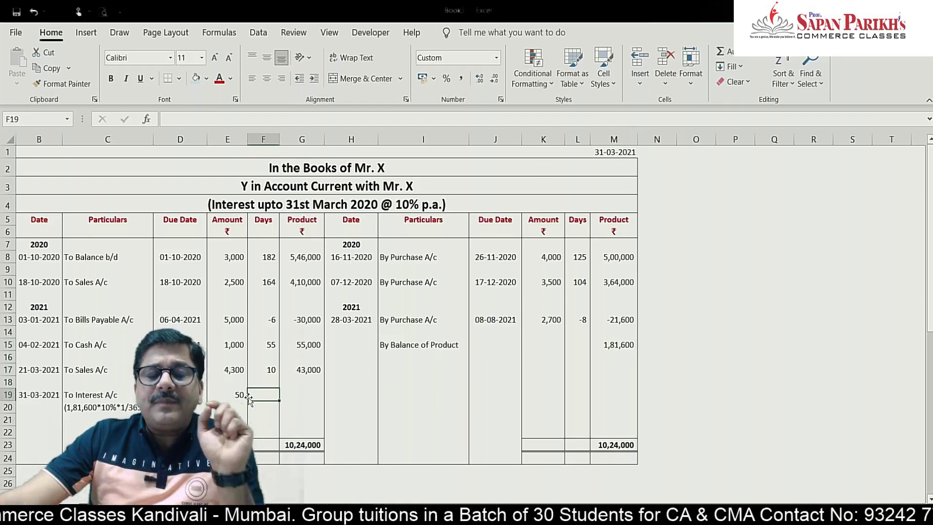
click(218, 400)
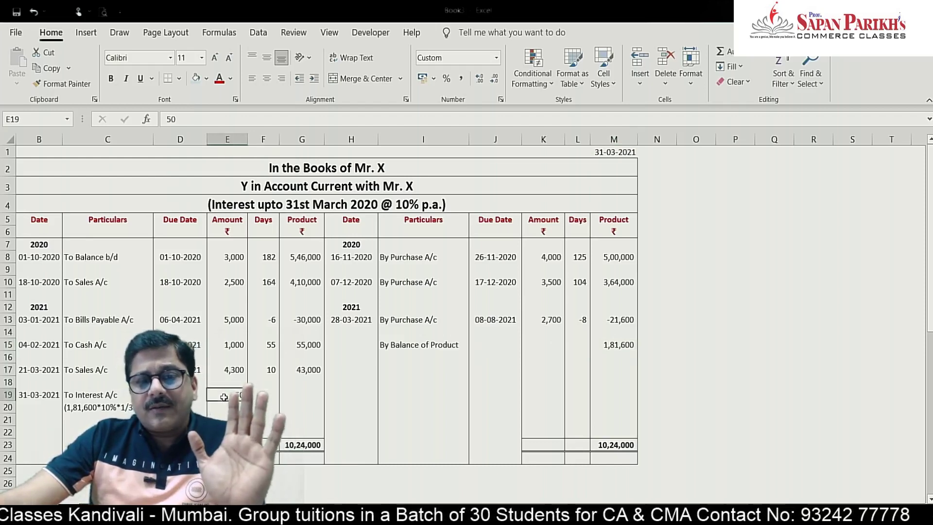
click(107, 414)
click(111, 404)
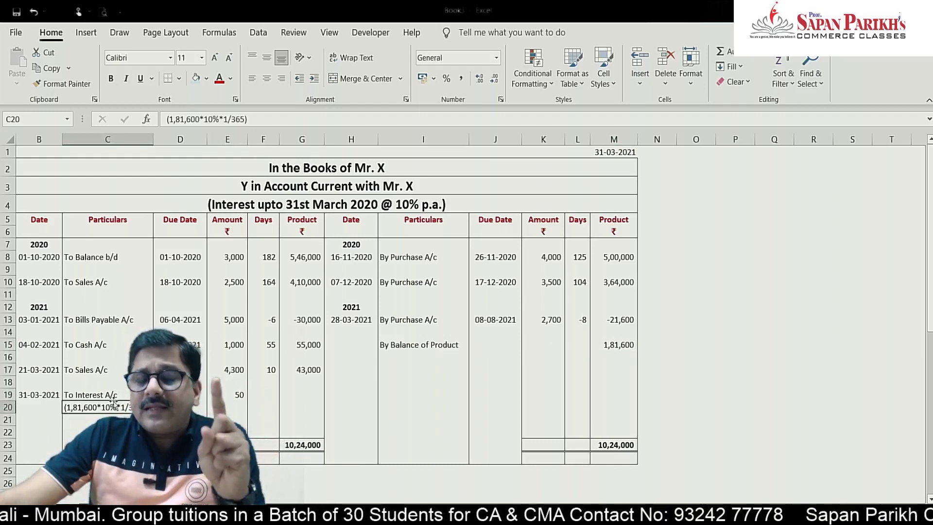
click(271, 262)
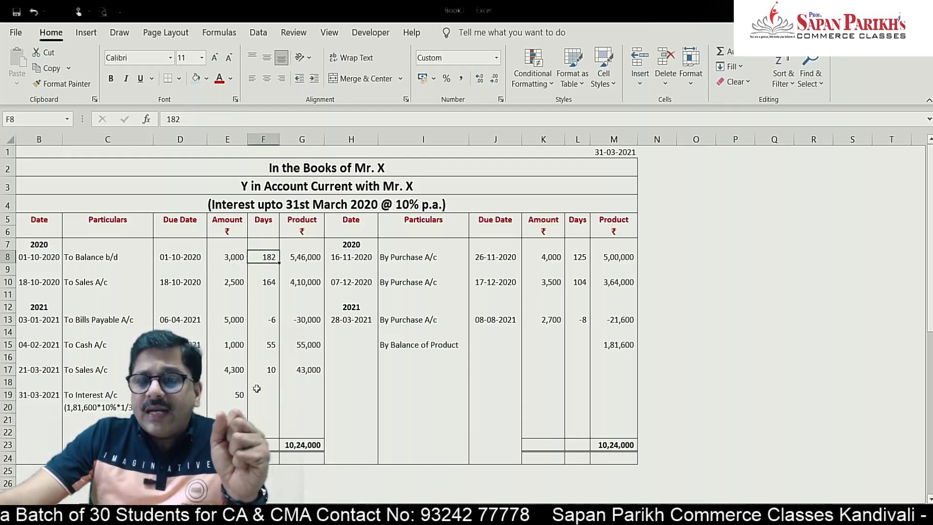
click(619, 346)
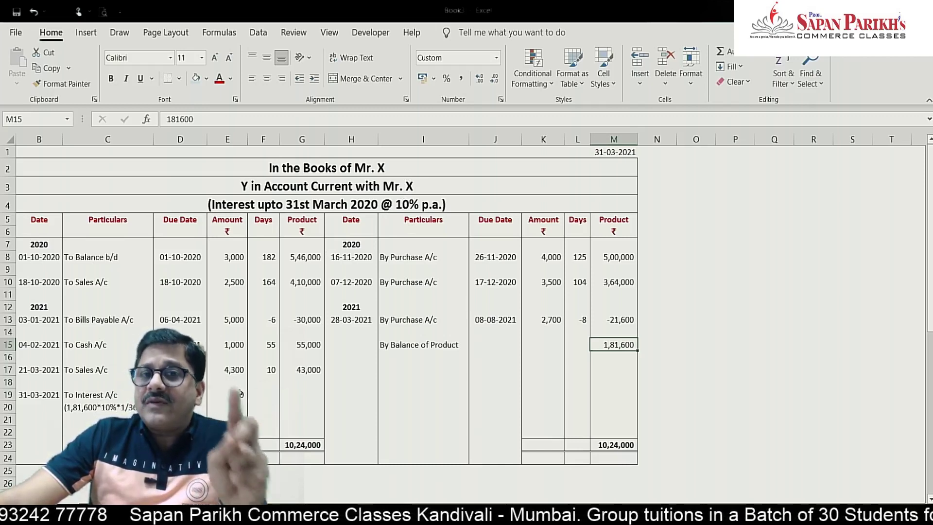
click(239, 394)
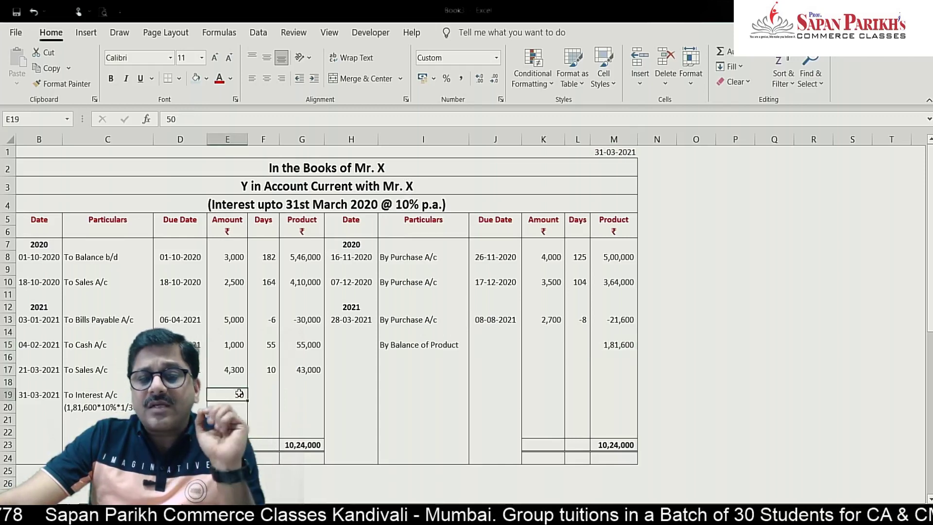
Total the debit-side amounts in E23 by summing E8:E22
click(234, 445)
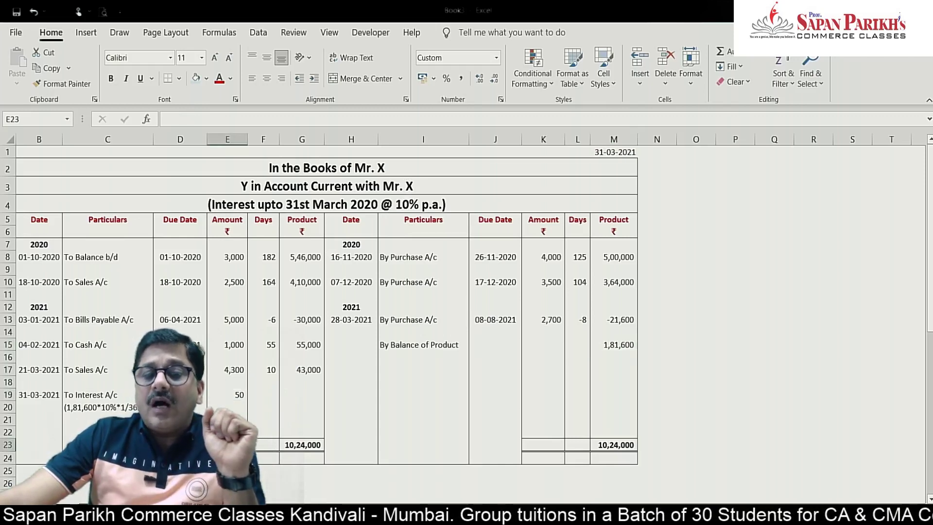
click(751, 58)
drag(226, 257, 235, 432)
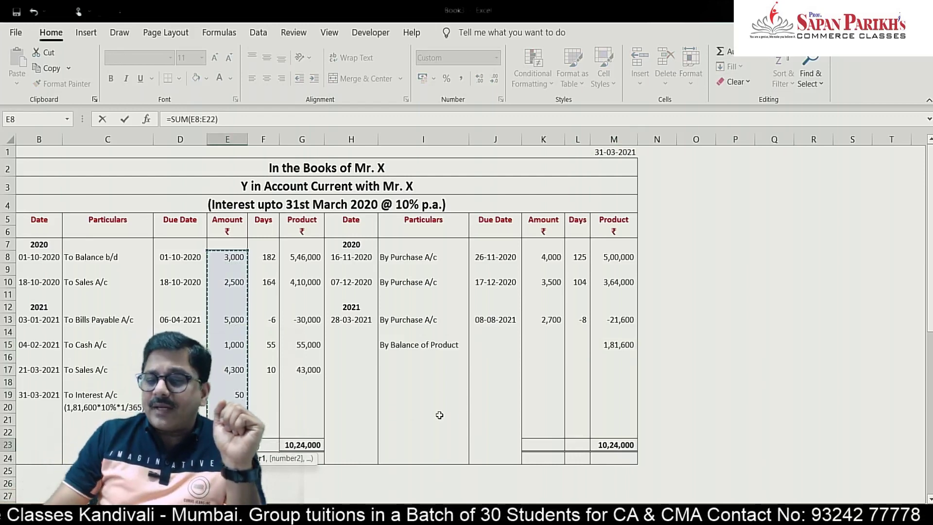
key(Return)
Set the credit-side amount total in K23 equal to the debit-side total in E23 with a cell reference
key(Up)
key(Right)
key(Right)
key(Right)
key(Right)
key(Right)
key(Right)
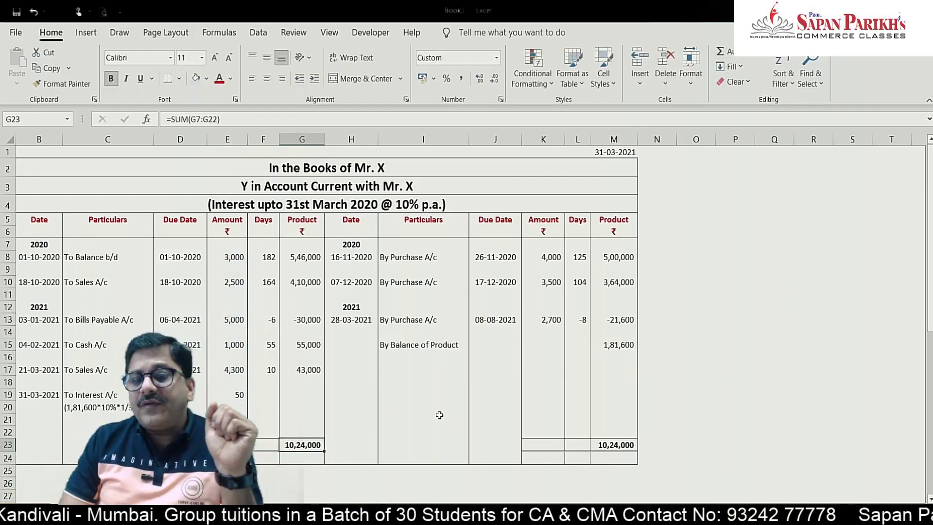
text(=)
key(Left)
key(Left)
key(Left)
key(Left)
key(Left)
key(Left)
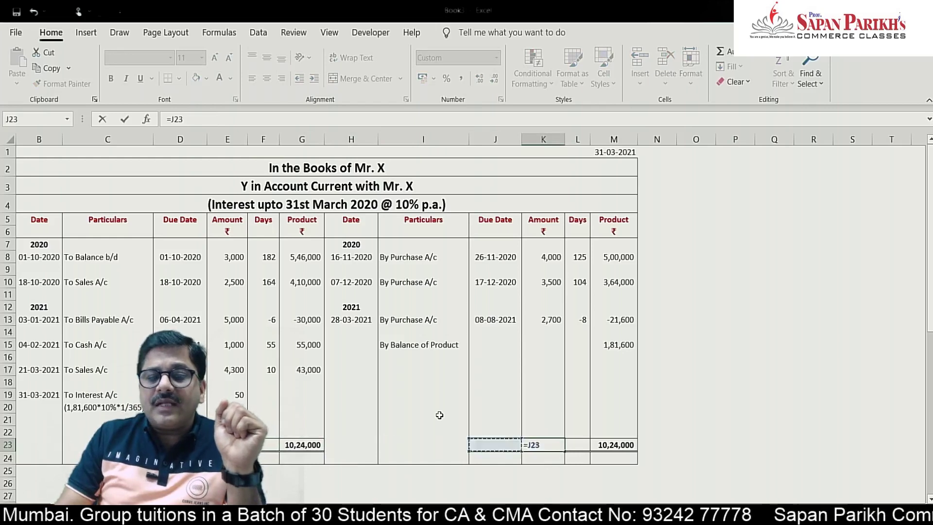
key(Return)
Enter "By Balance c/d" in I17 as the closing balance entry on the credit side
key(Up)
key(Up)
key(Up)
key(Up)
key(Up)
key(Up)
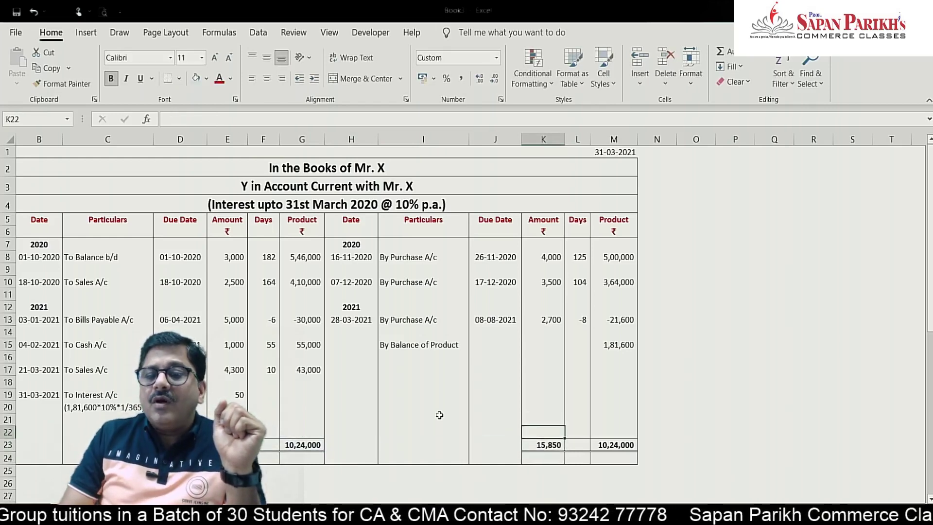
key(Left)
key(Left)
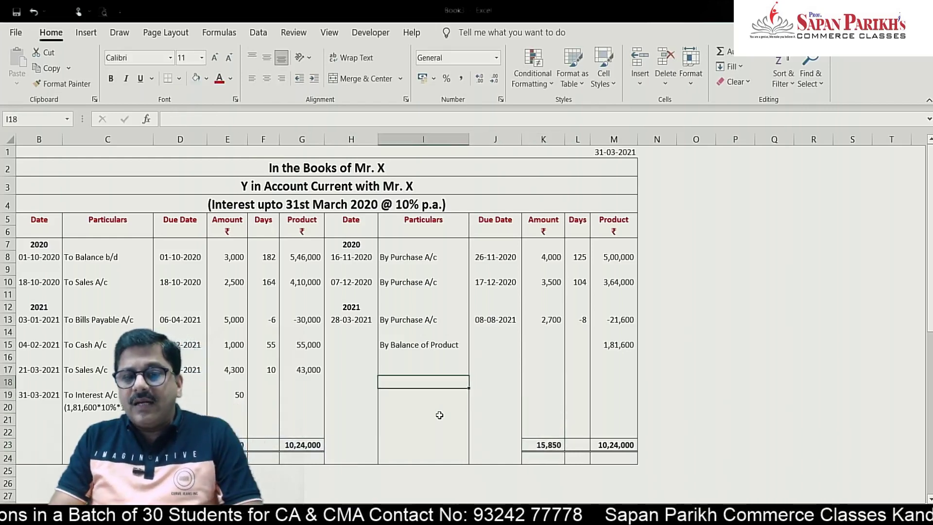
key(Up)
text(By Baal)
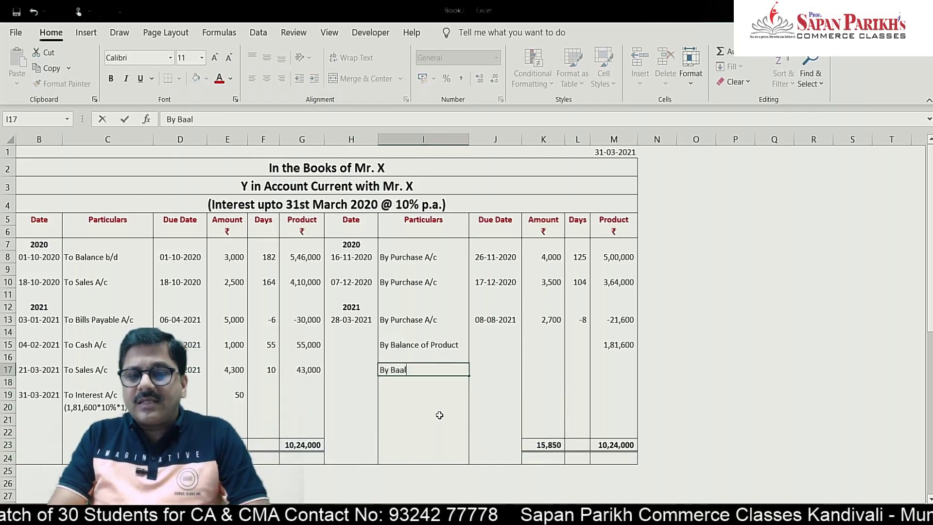
text(n)
key(BackSpace)
key(BackSpace)
key(BackSpace)
text(lance )
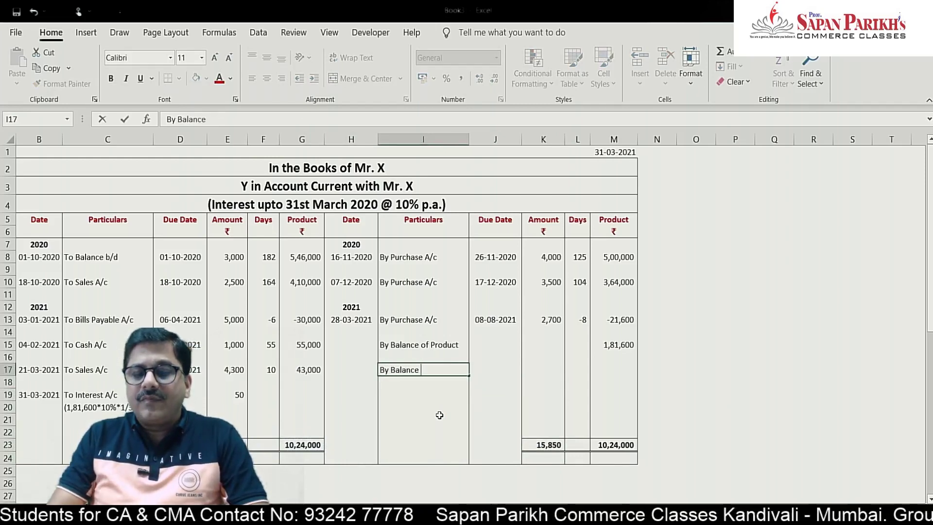
text(c/d)
Enter 5650 in K17 as the amount of the balance carried down
key(Tab)
key(Tab)
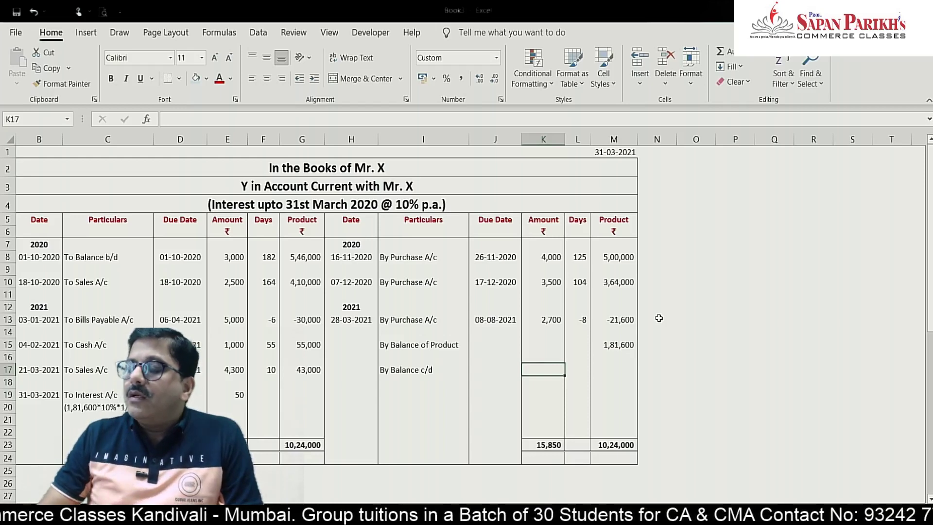
text(5650)
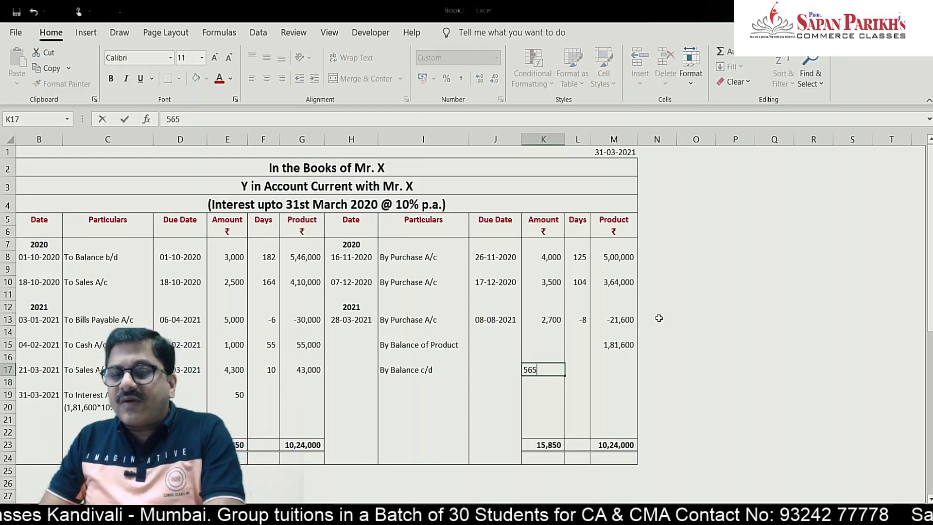
key(Return)
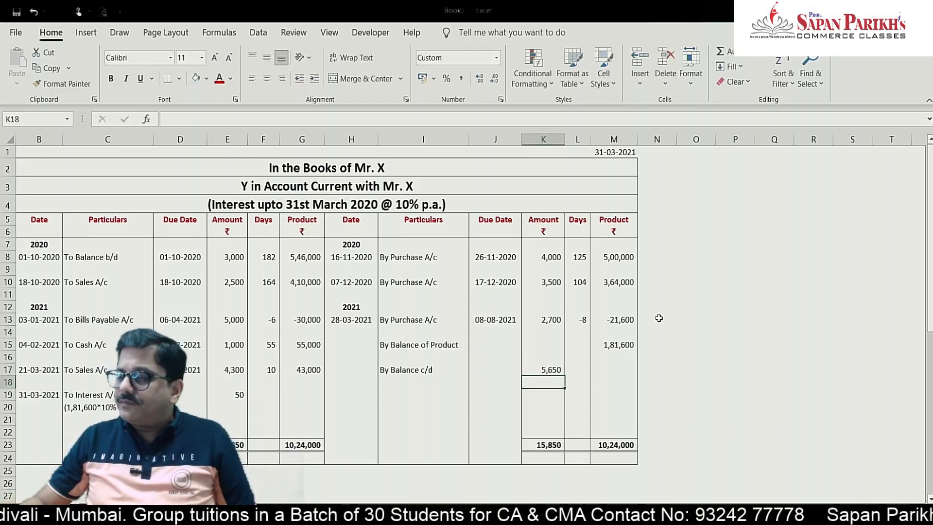
Check the credit-side amounts in K8:K22 and the balance carried down, then bring the question text back into view
drag(553, 258, 558, 426)
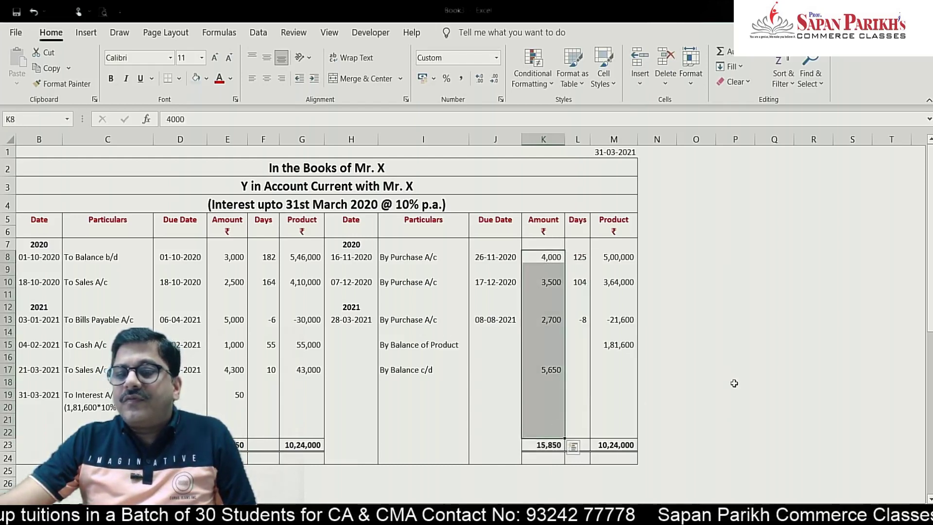
click(773, 370)
click(547, 369)
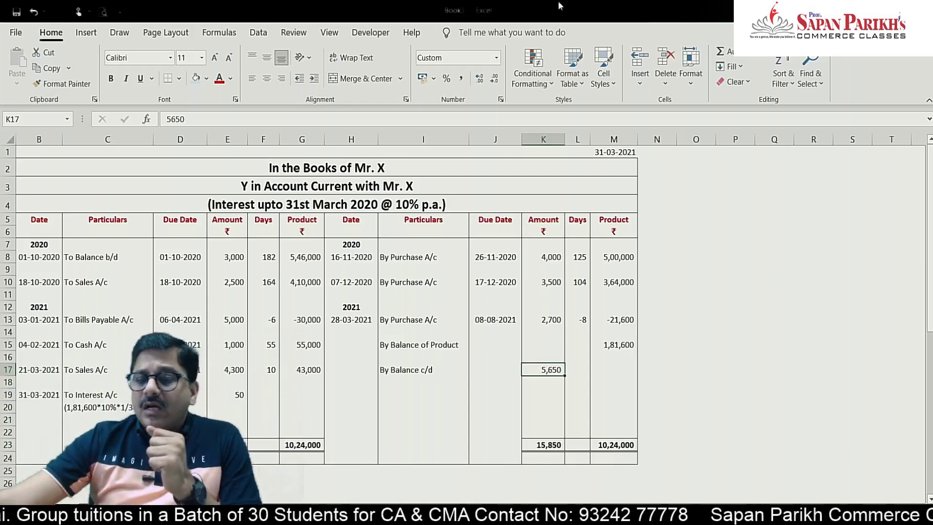
scroll(724, 329, left, 2)
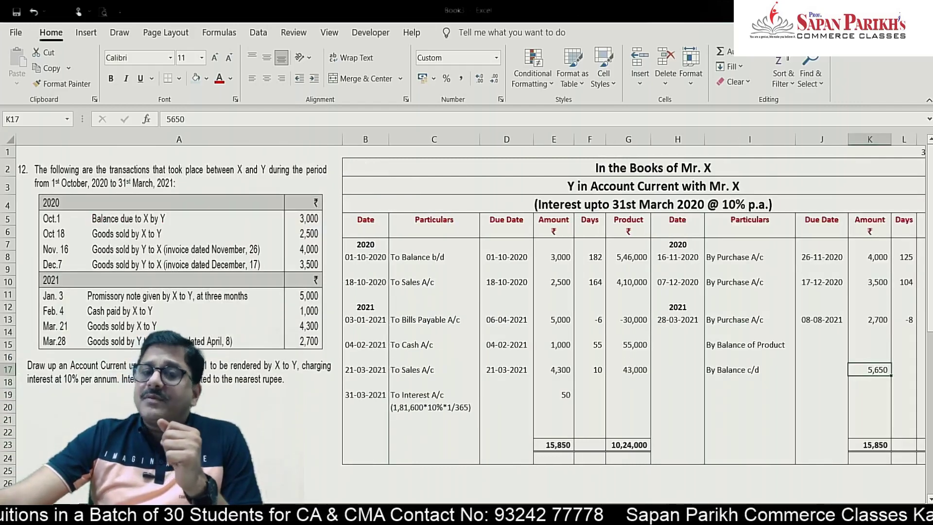